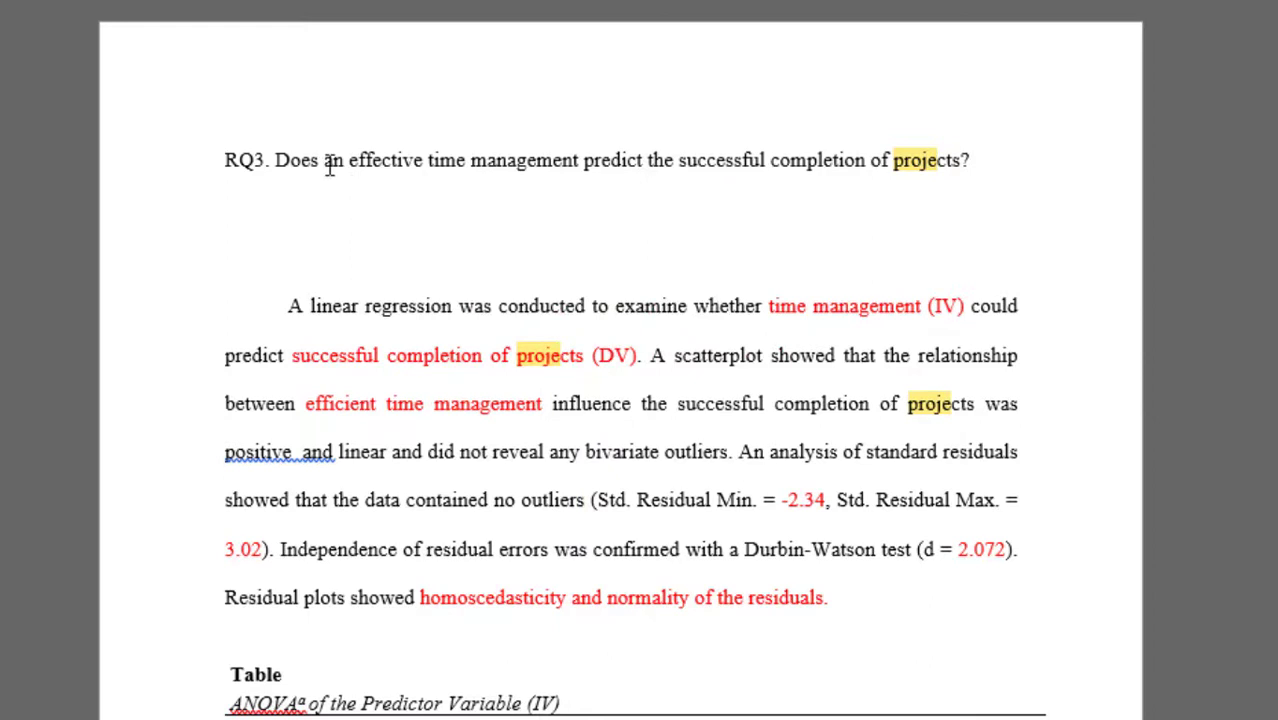
Step: Colour the phrases "an effective time management" and "the successful completion of projects" red in the RQ3 question
drag(328, 163, 571, 163)
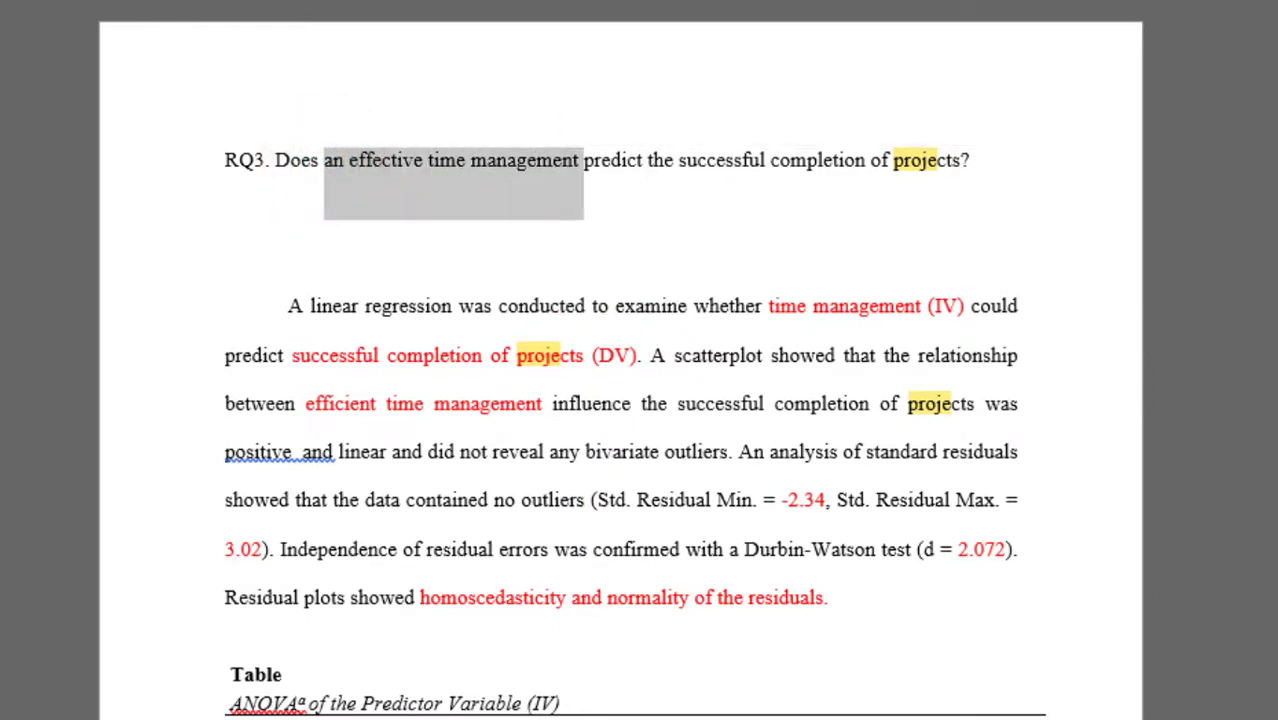
click(188, 94)
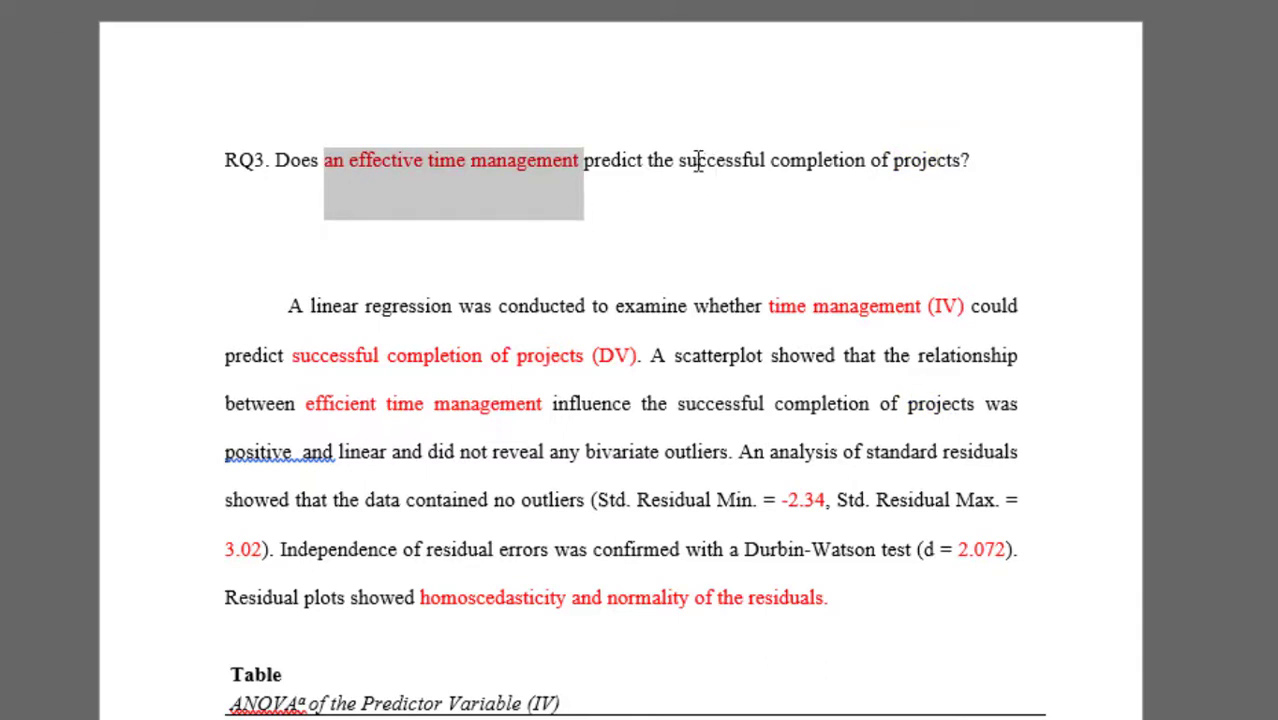
drag(650, 163, 926, 184)
key(F4)
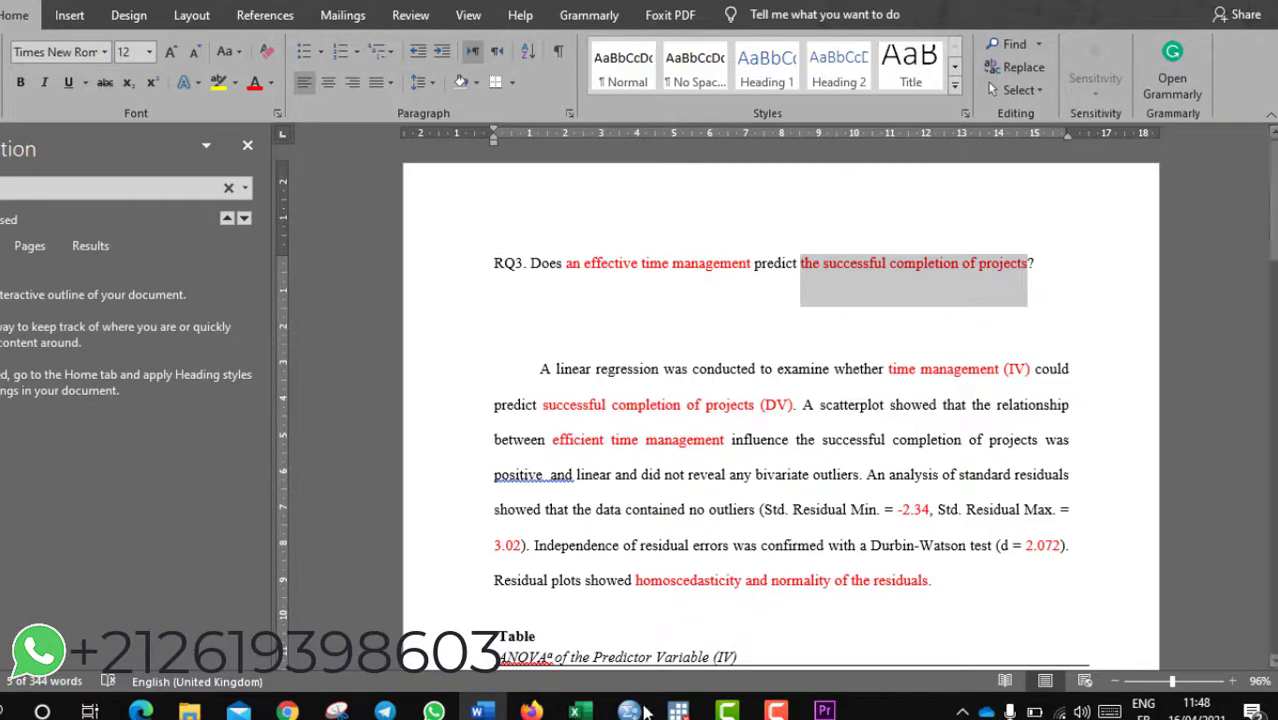
Step: Switch to the SPSS Data Editor with the Likertscales and Simple Linear Regression dataset and show its variable definitions
mouse_move(629, 711)
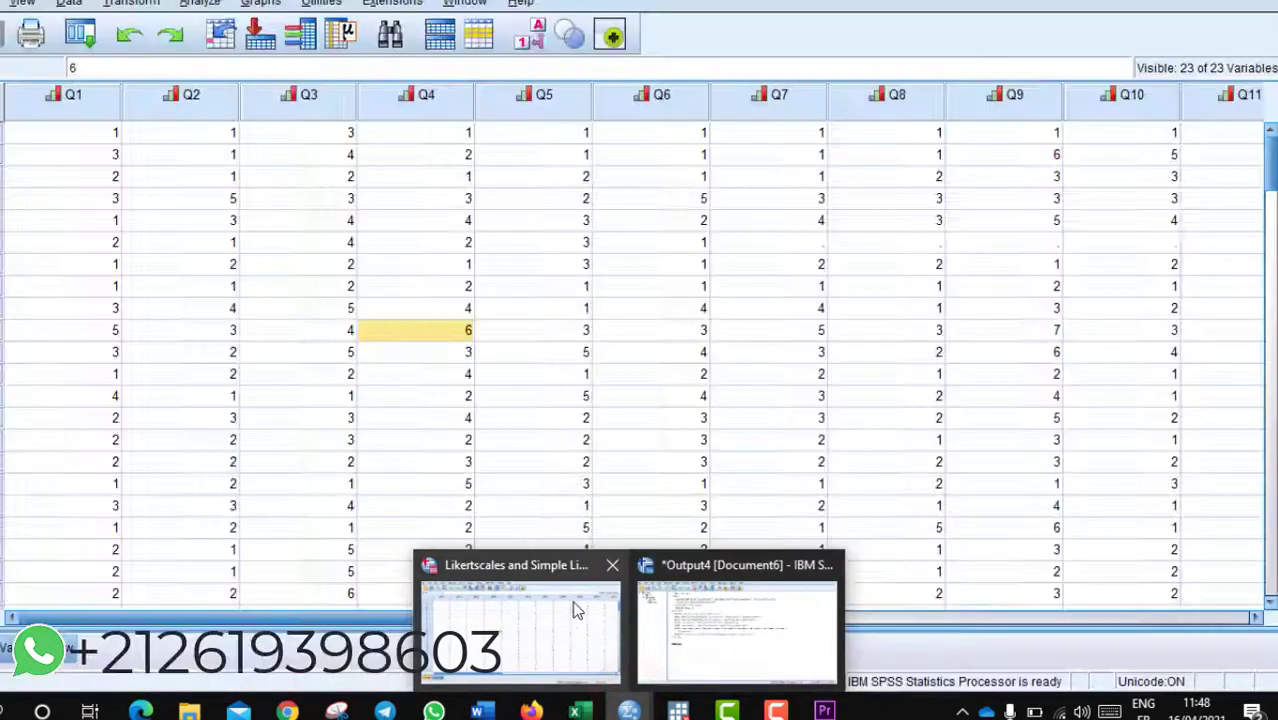
click(575, 610)
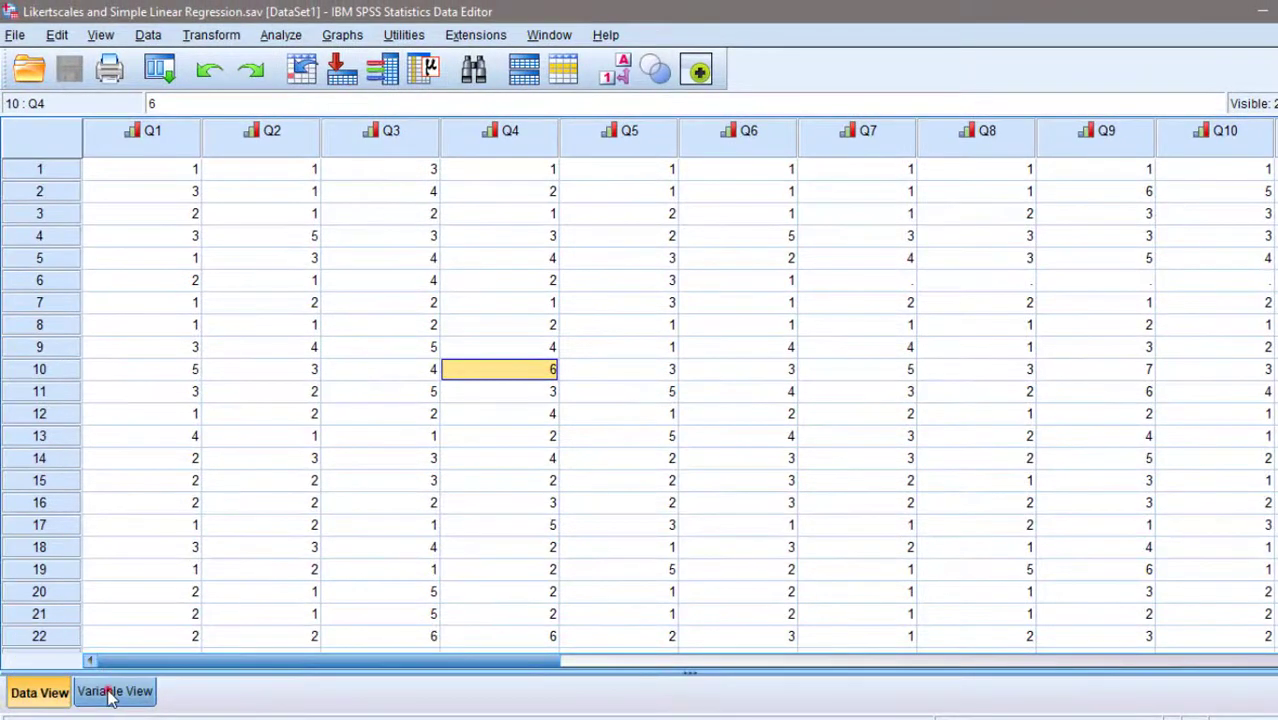
click(111, 693)
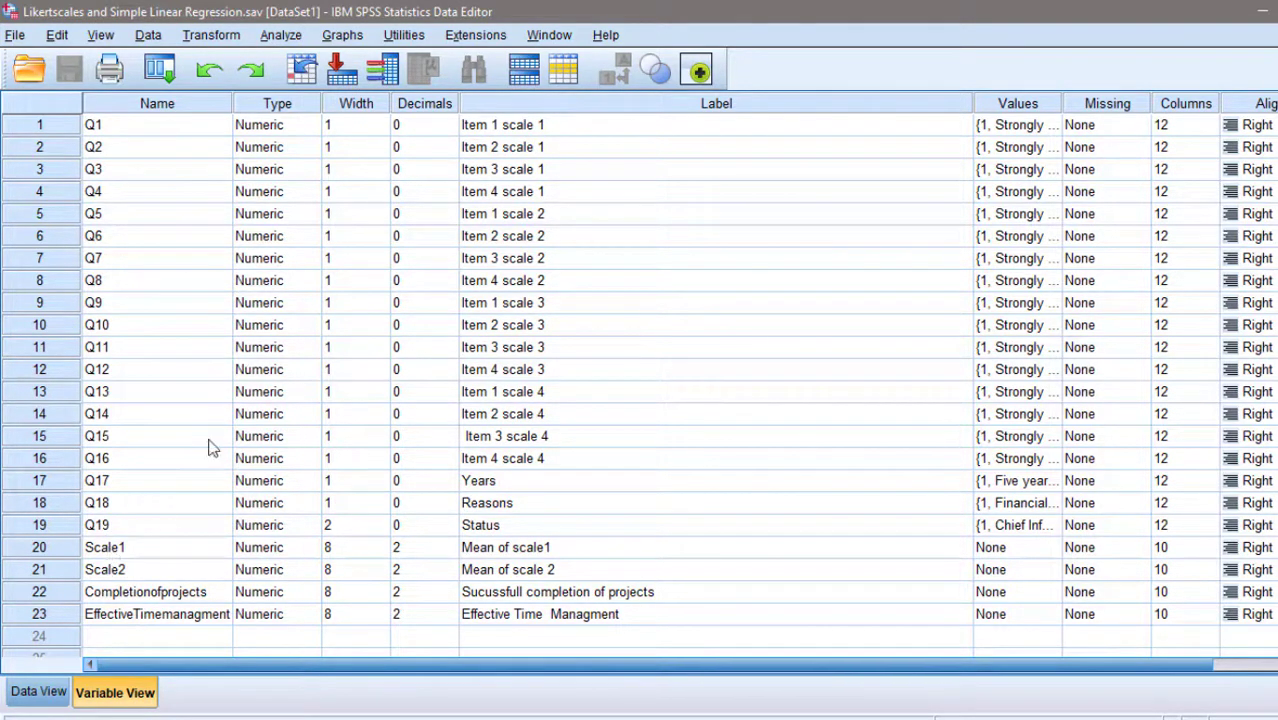
Step: Examine the labels of variables Q1 to Q16 to see which items belong to each of the four scales
click(546, 124)
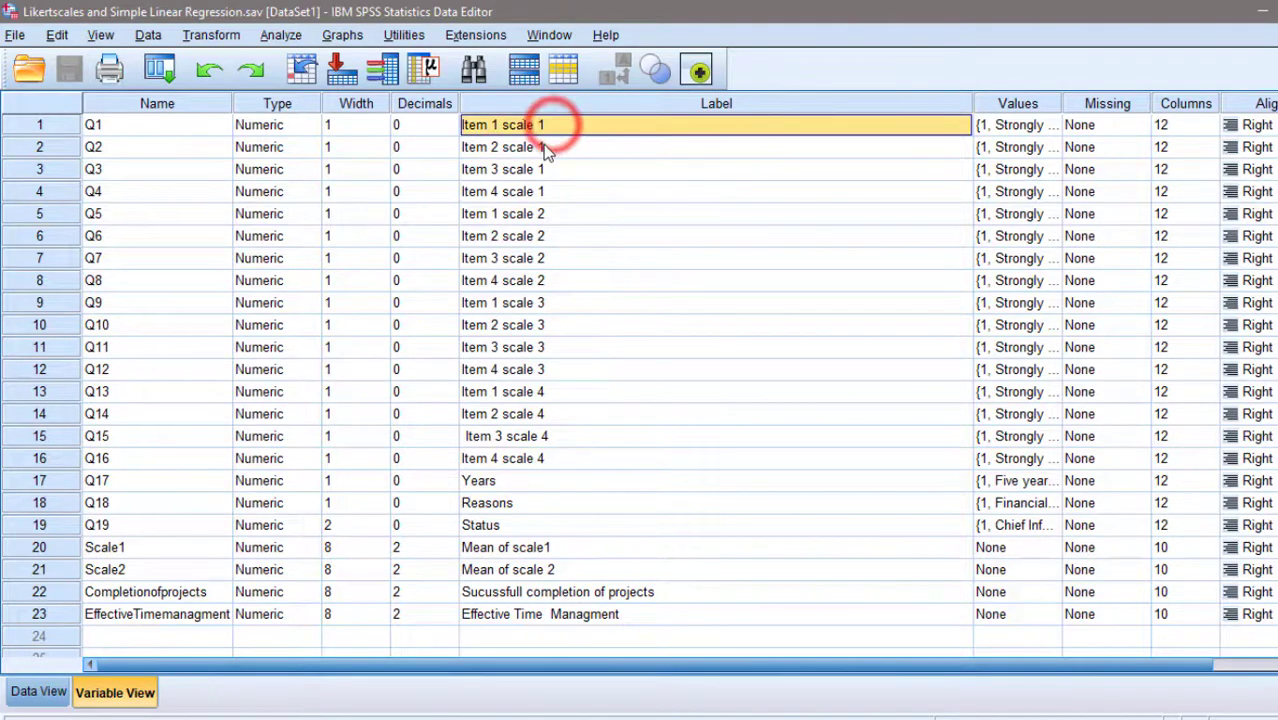
click(543, 148)
click(530, 169)
click(510, 213)
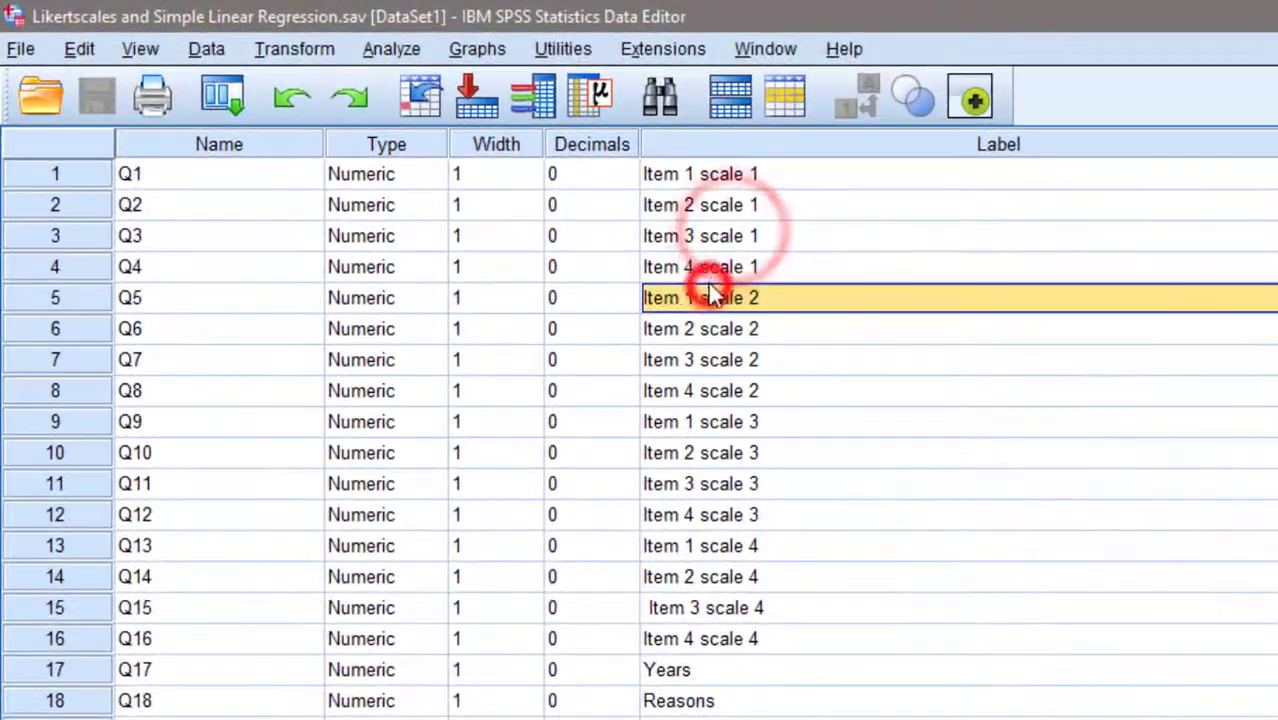
click(505, 191)
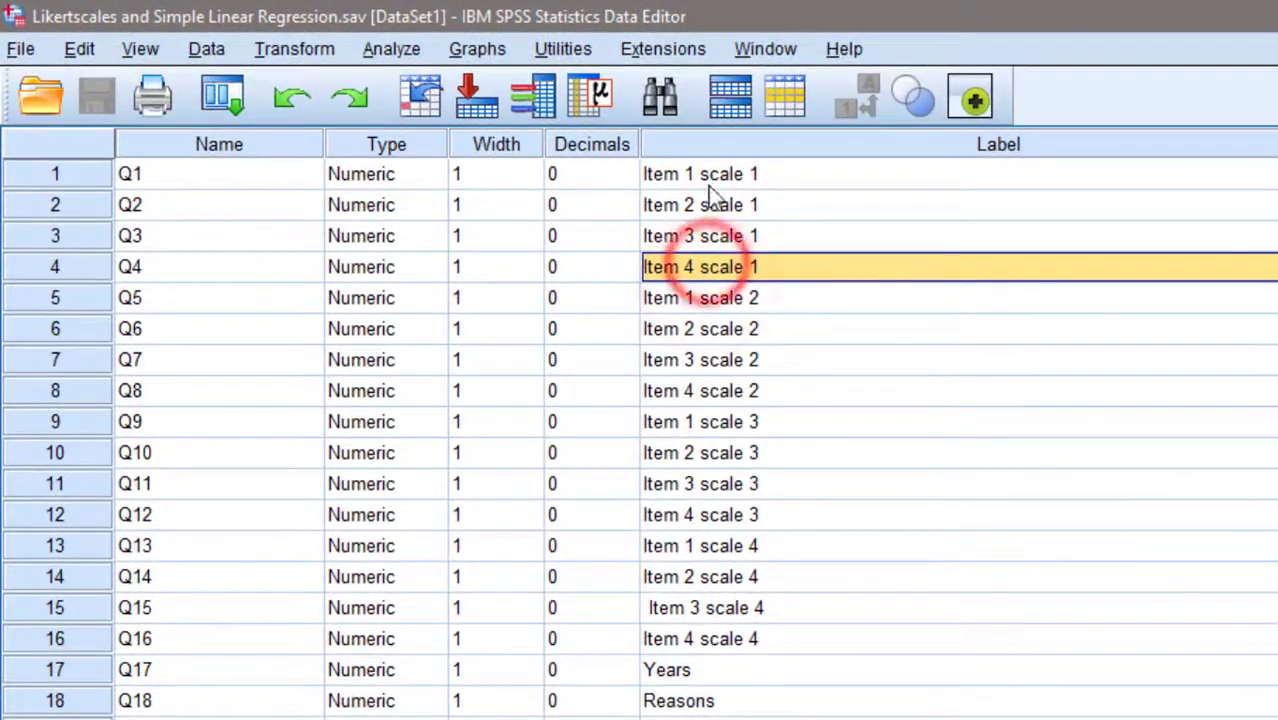
click(698, 173)
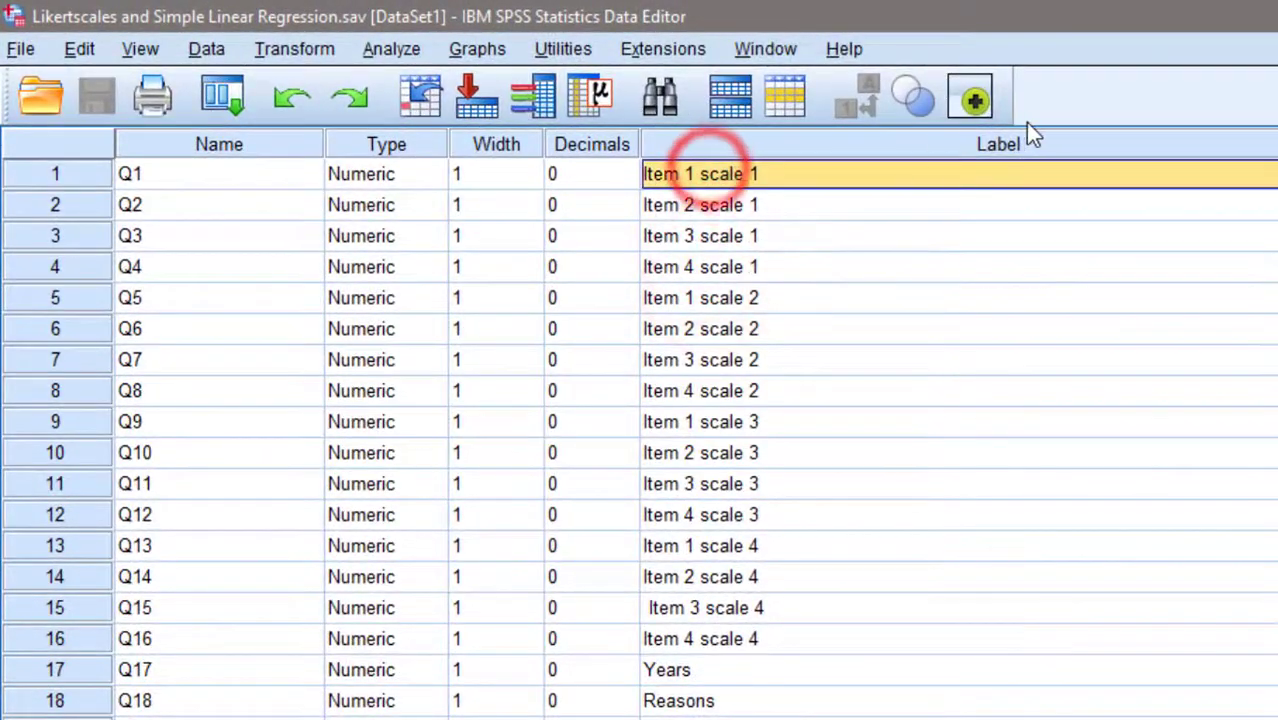
click(712, 205)
click(695, 234)
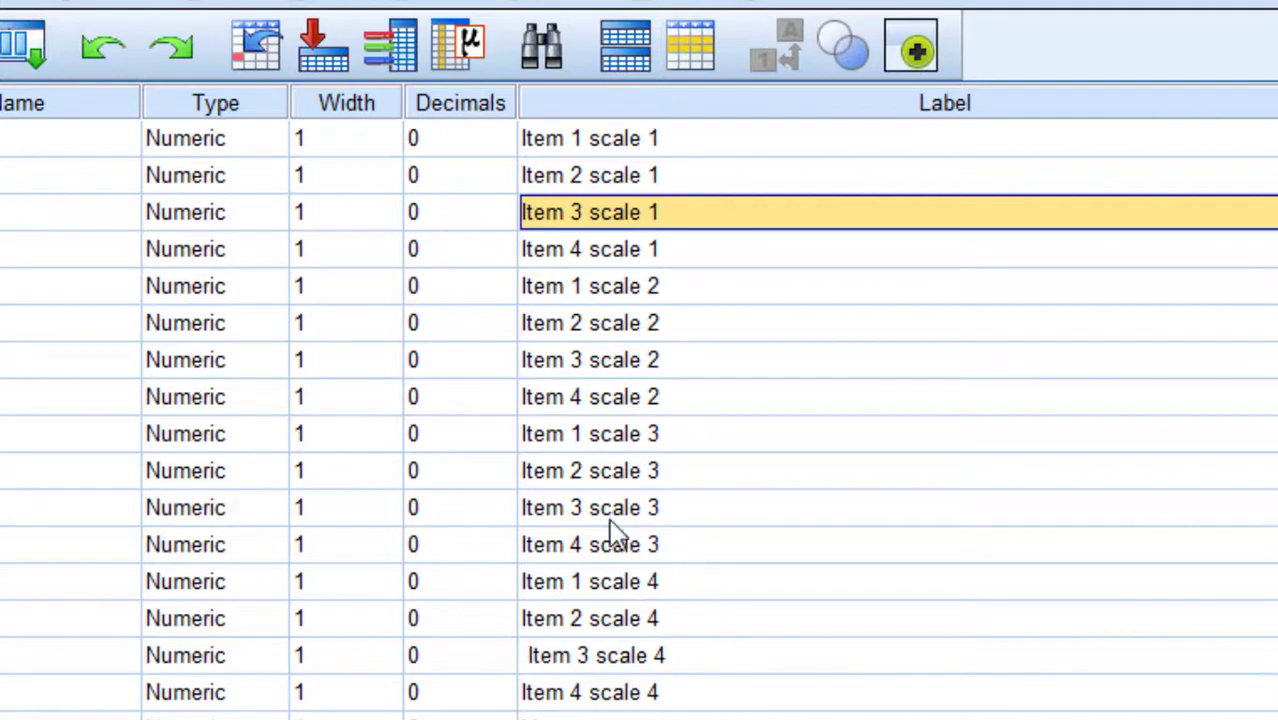
click(637, 683)
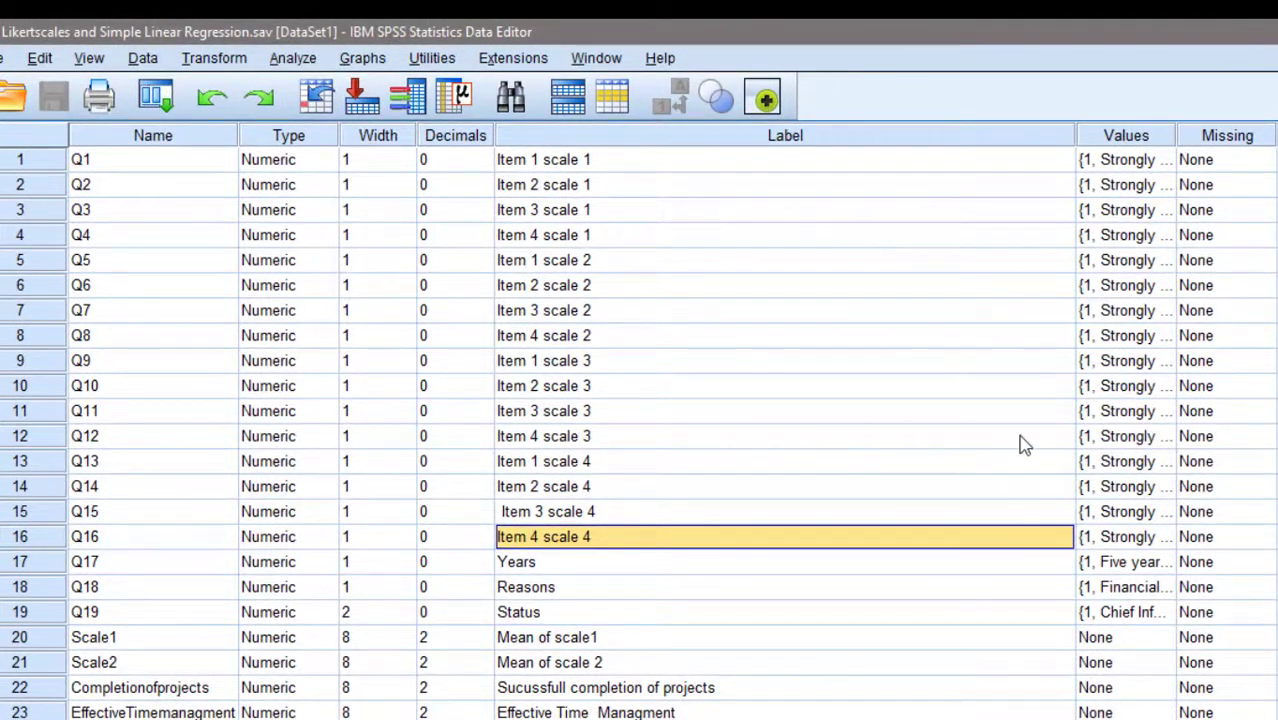
Step: Review the full list of value labels defined for variable Q10 without changing them
click(1148, 380)
click(1155, 384)
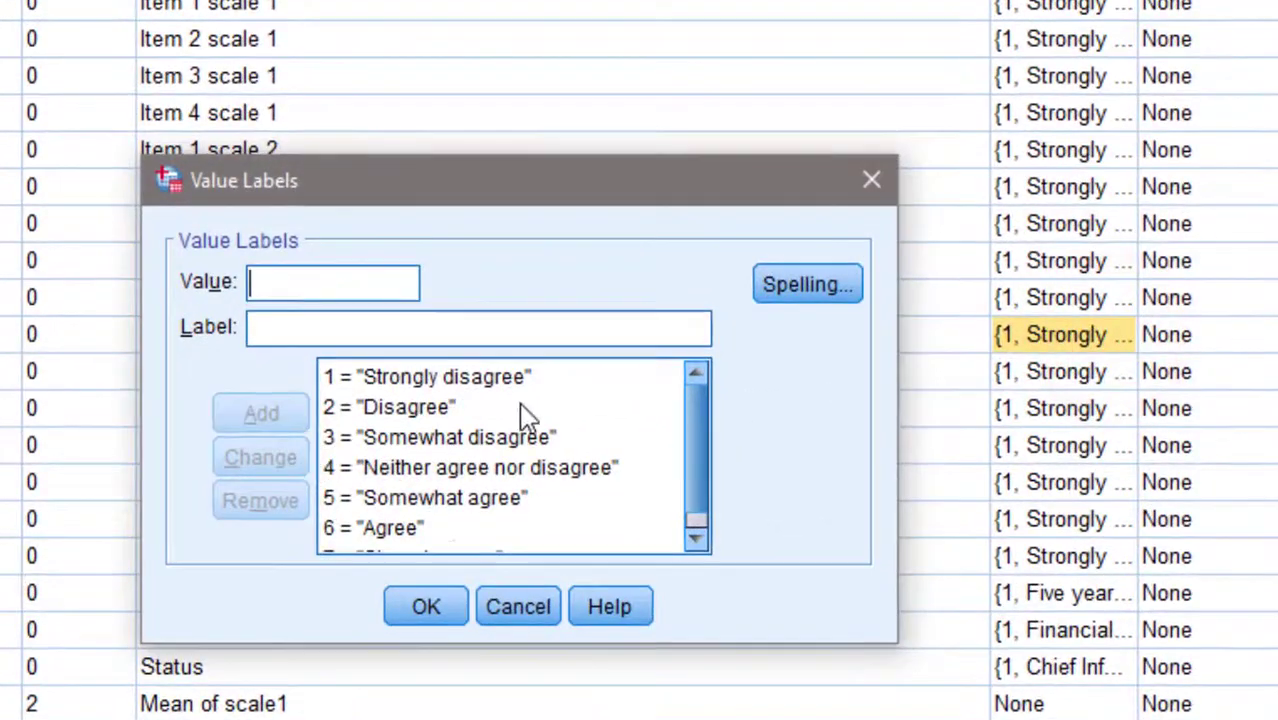
drag(705, 462, 713, 514)
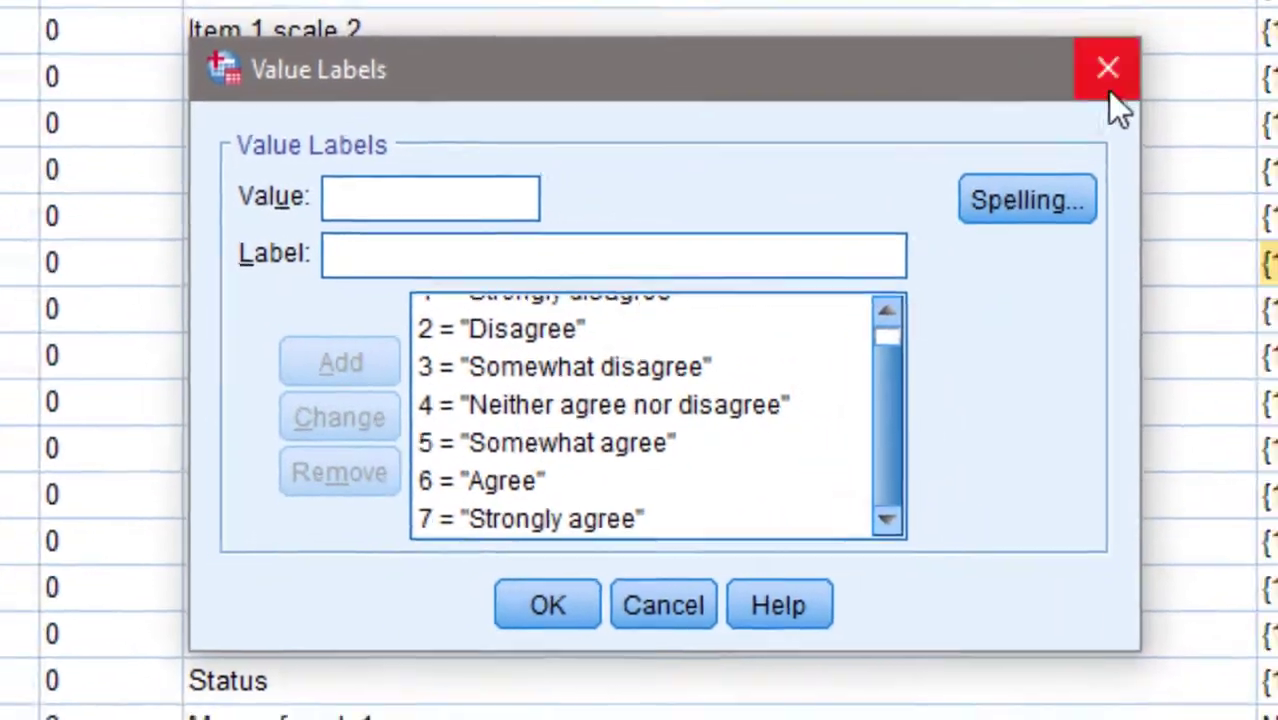
click(871, 180)
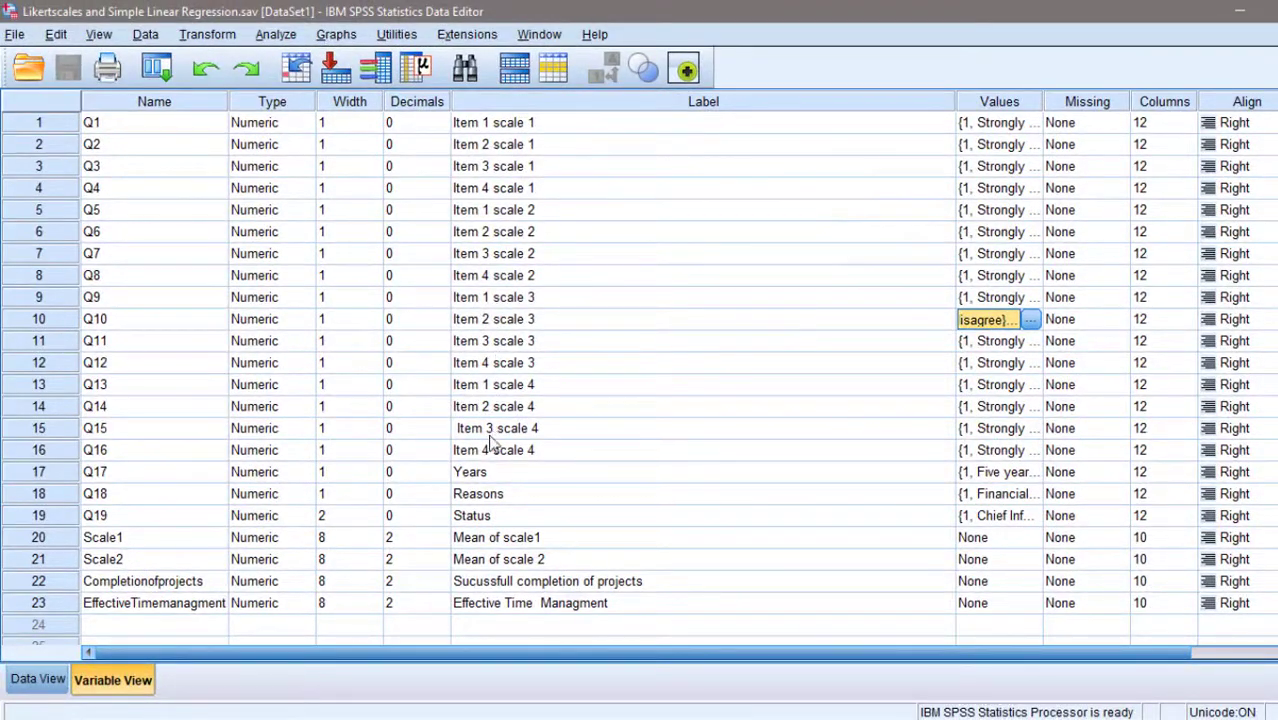
Step: Start computing a new variable and insert the statistical Mean function into its numeric expression
click(205, 36)
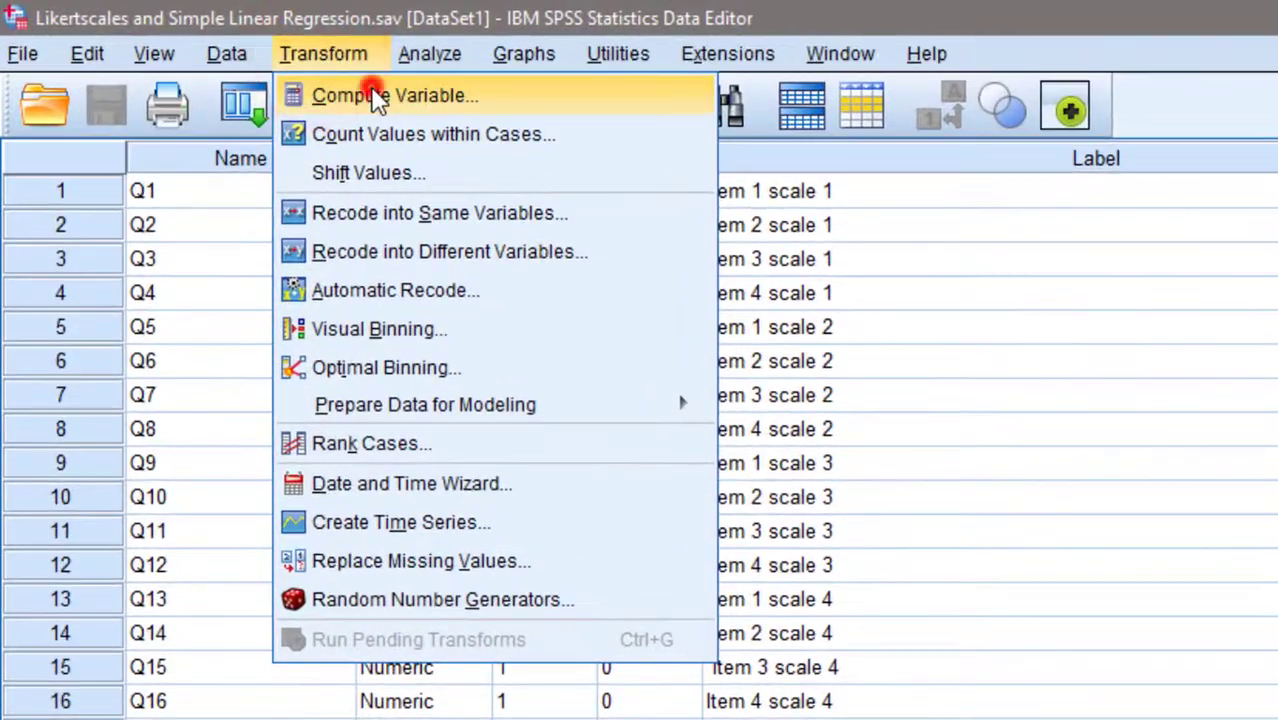
click(210, 66)
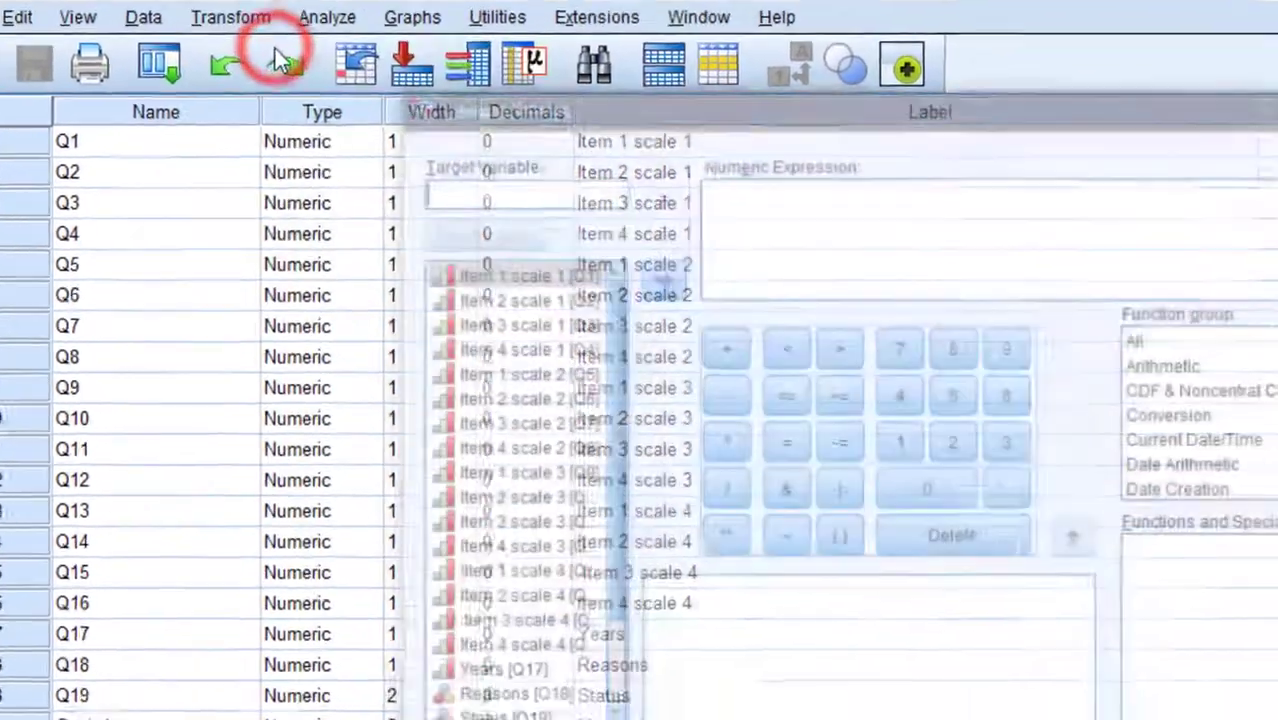
click(438, 347)
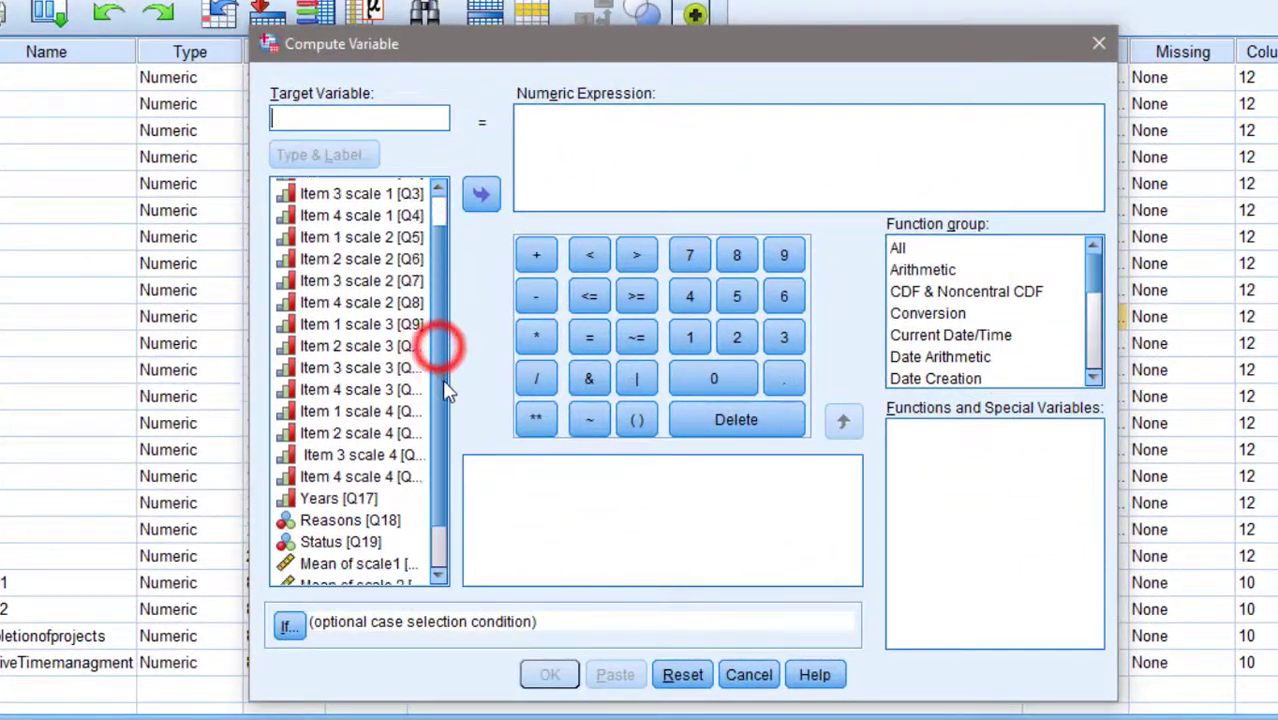
scroll(449, 410, down, 1)
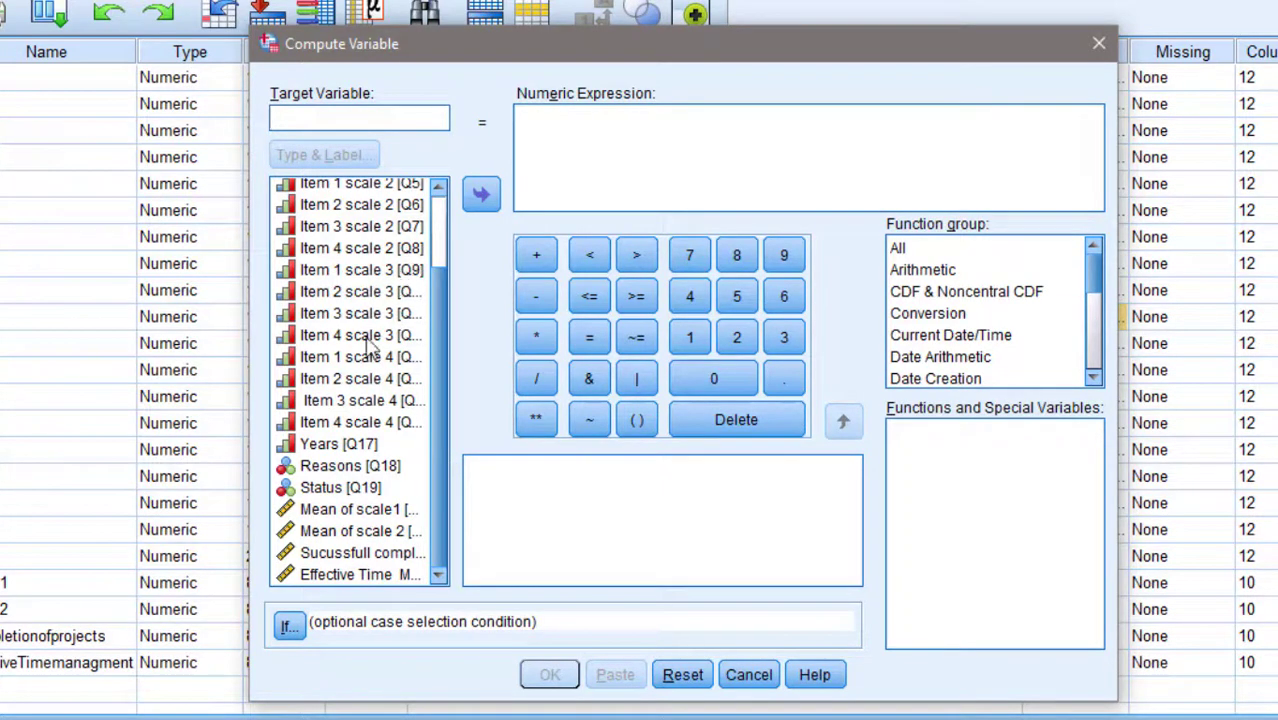
click(313, 271)
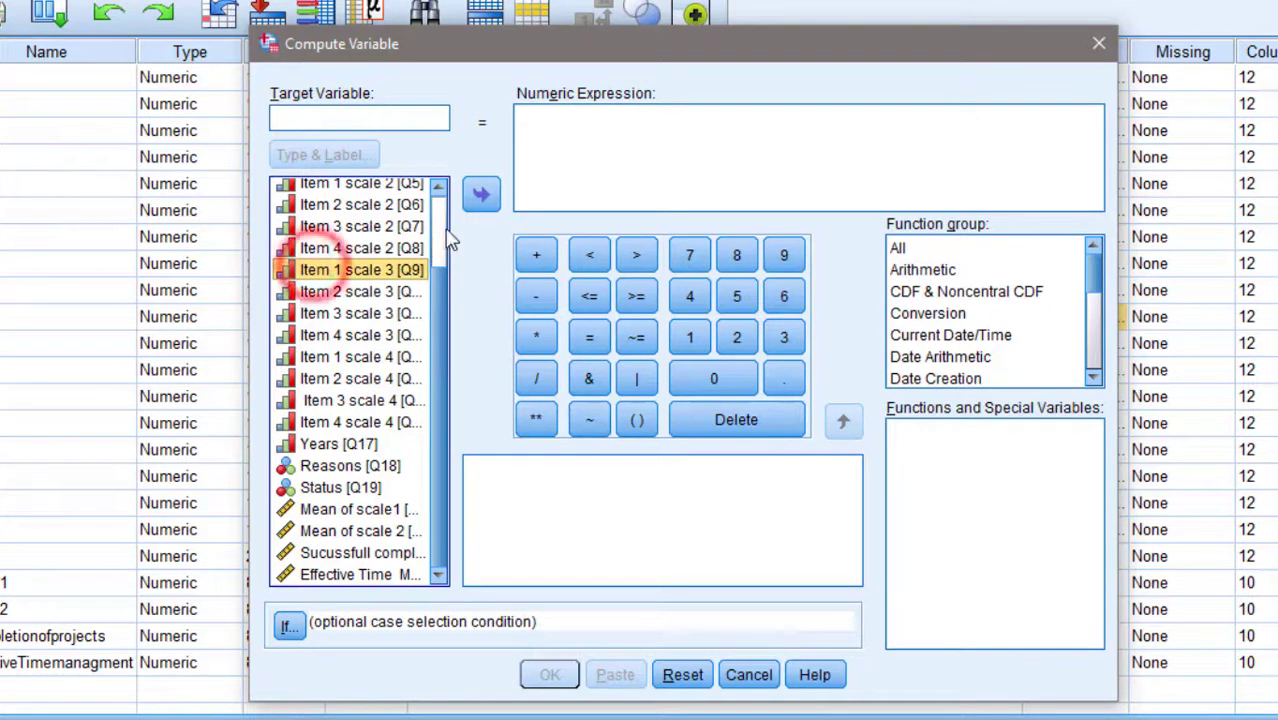
click(985, 335)
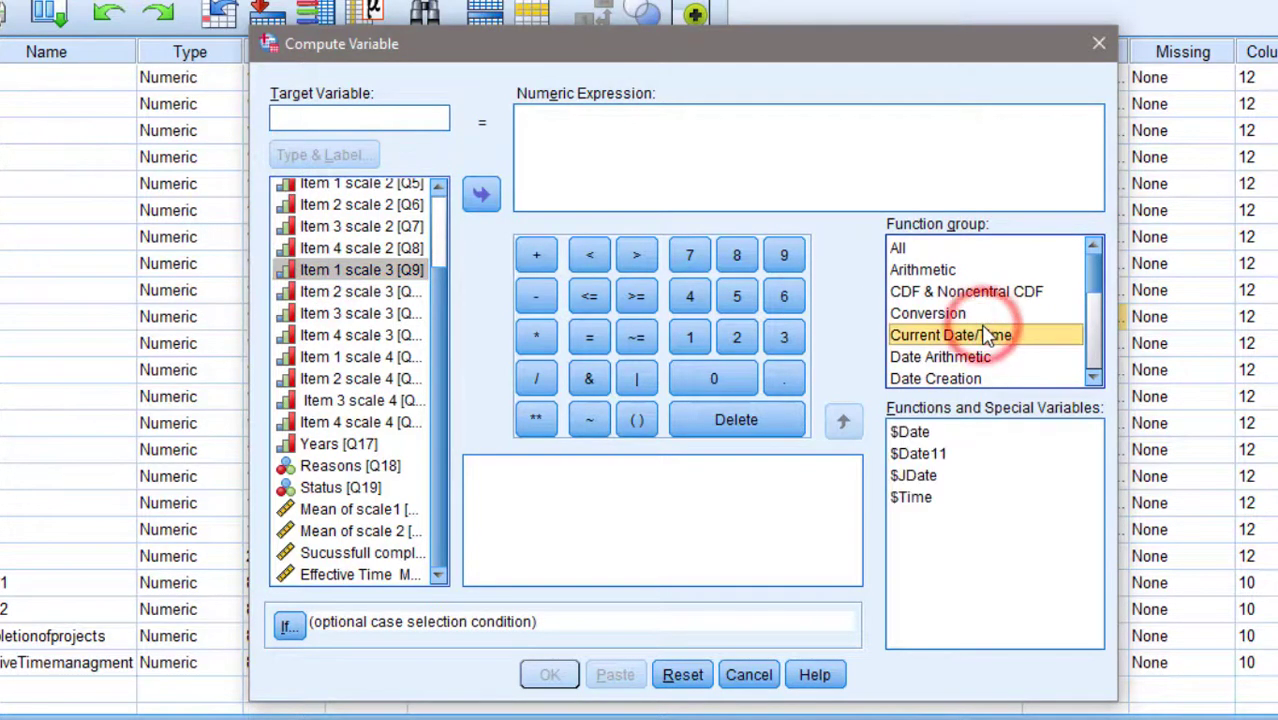
key(Down)
key(Down)
key(Down)
key(Down)
key(Down)
key(Down)
key(Down)
key(Down)
key(Down)
key(Down)
key(Down)
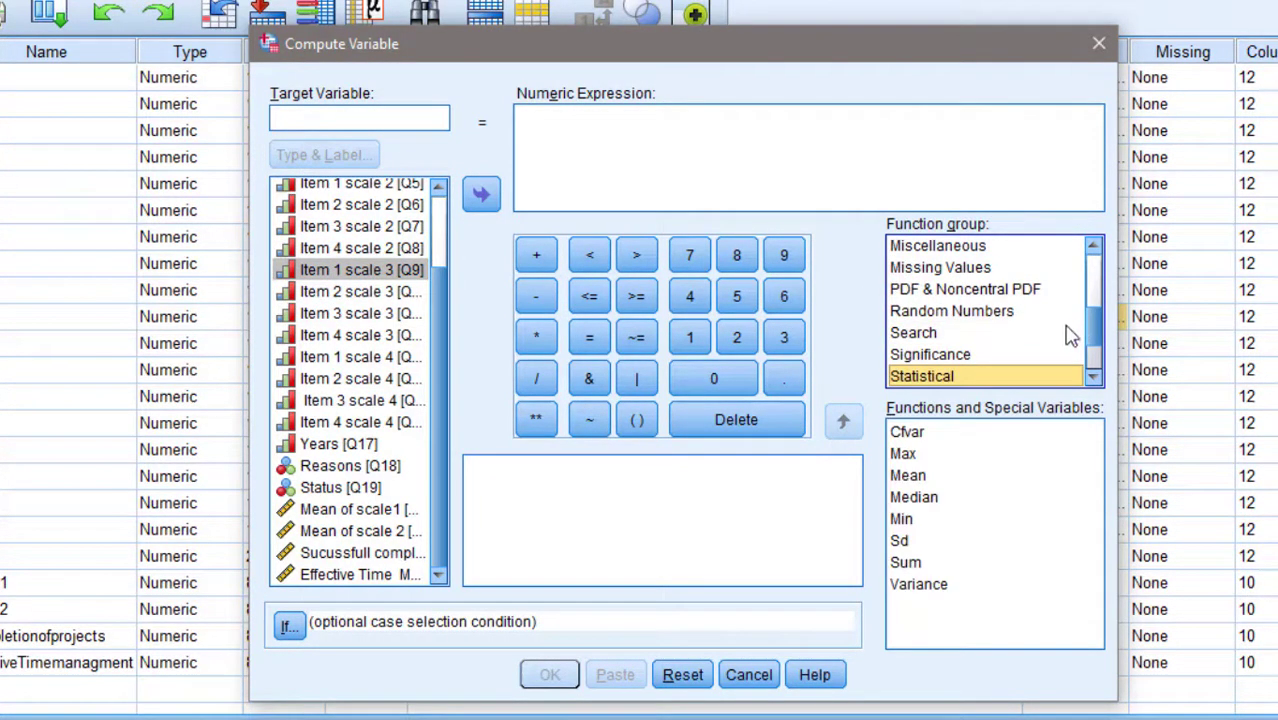
click(908, 475)
click(843, 423)
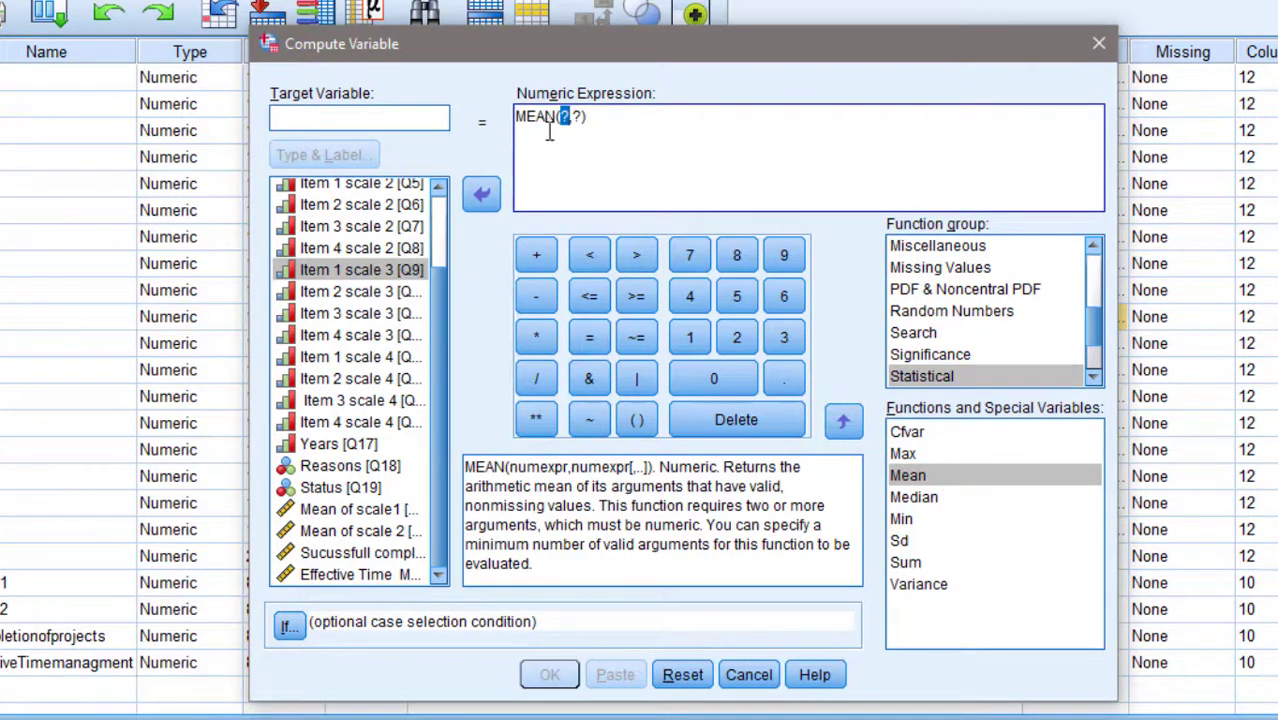
Step: Replace the two placeholder arguments of the MEAN function with Q9 and Q10
click(403, 268)
click(481, 195)
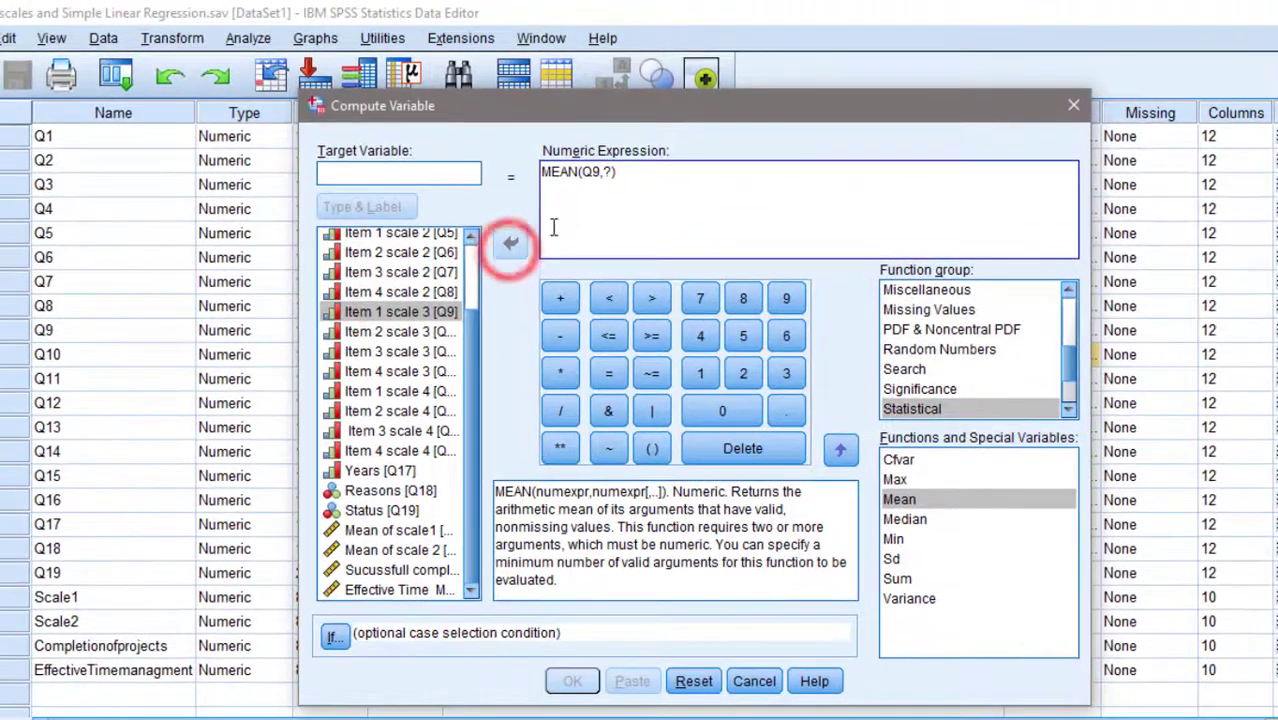
double_click(607, 172)
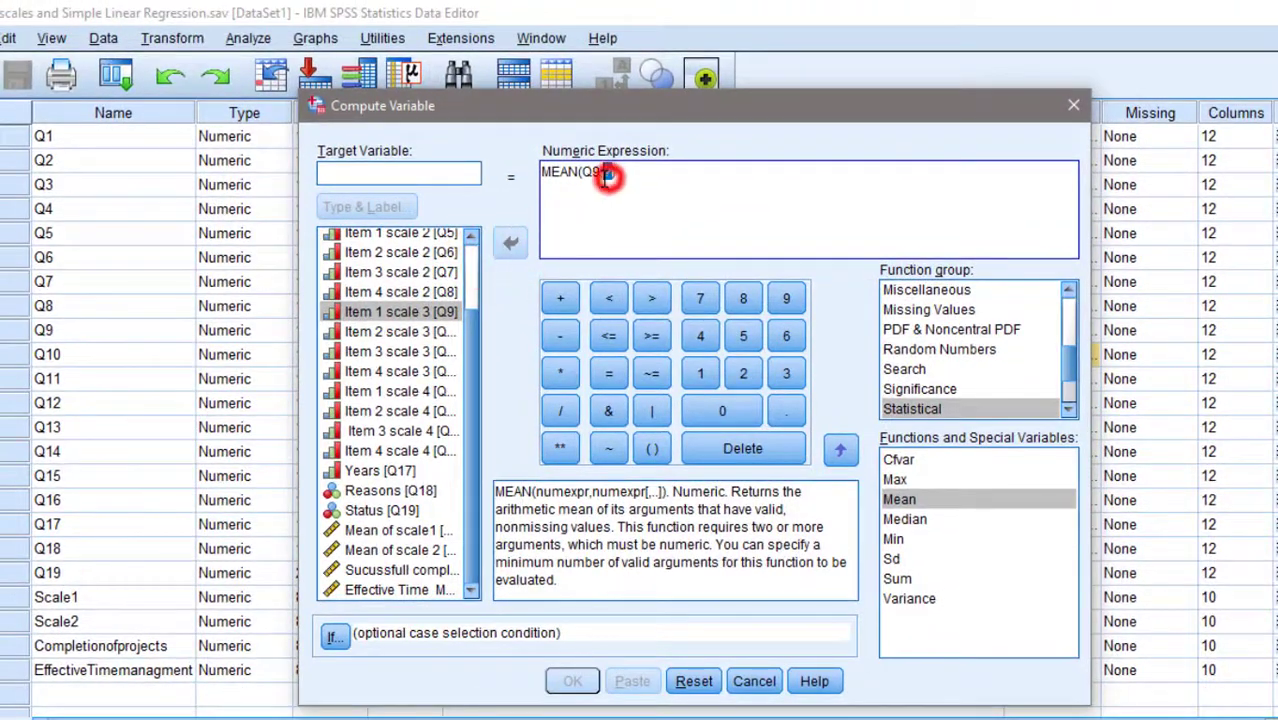
click(397, 334)
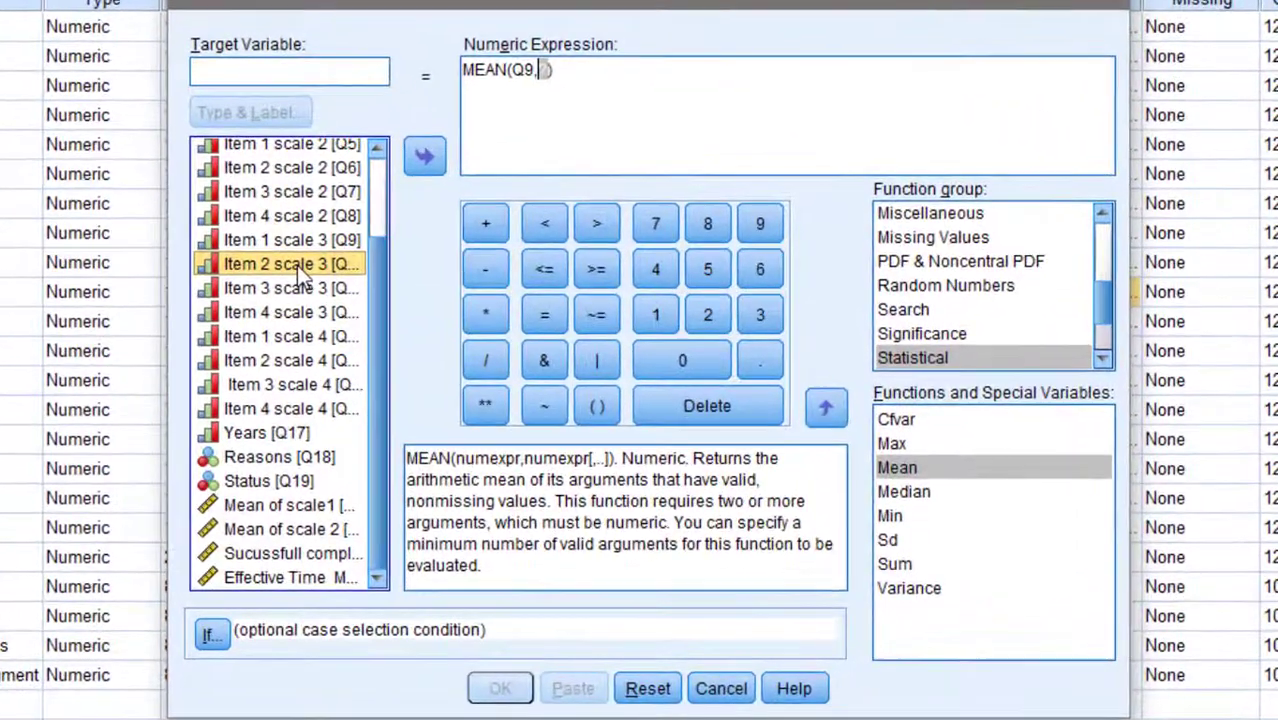
click(428, 157)
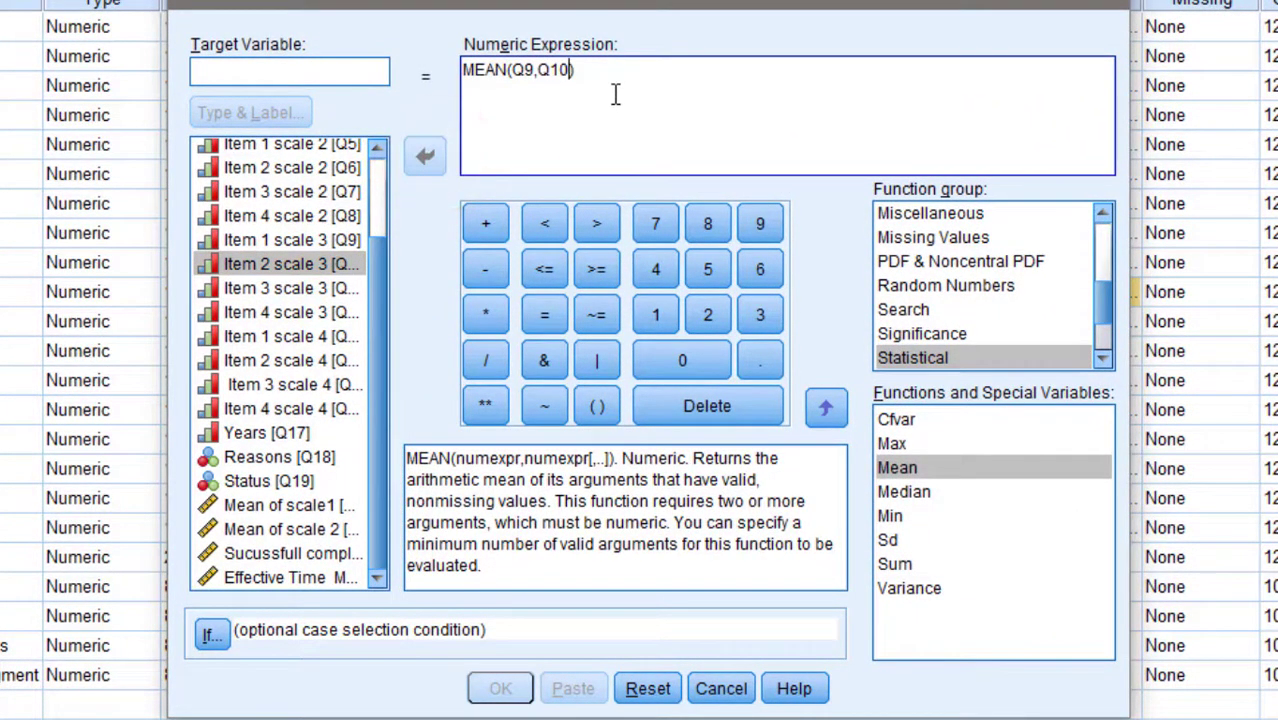
Step: Add Q11 and Q12 as further comma-separated arguments so the expression reads MEAN(Q9,Q10,Q11,Q12)
text(,)
click(262, 287)
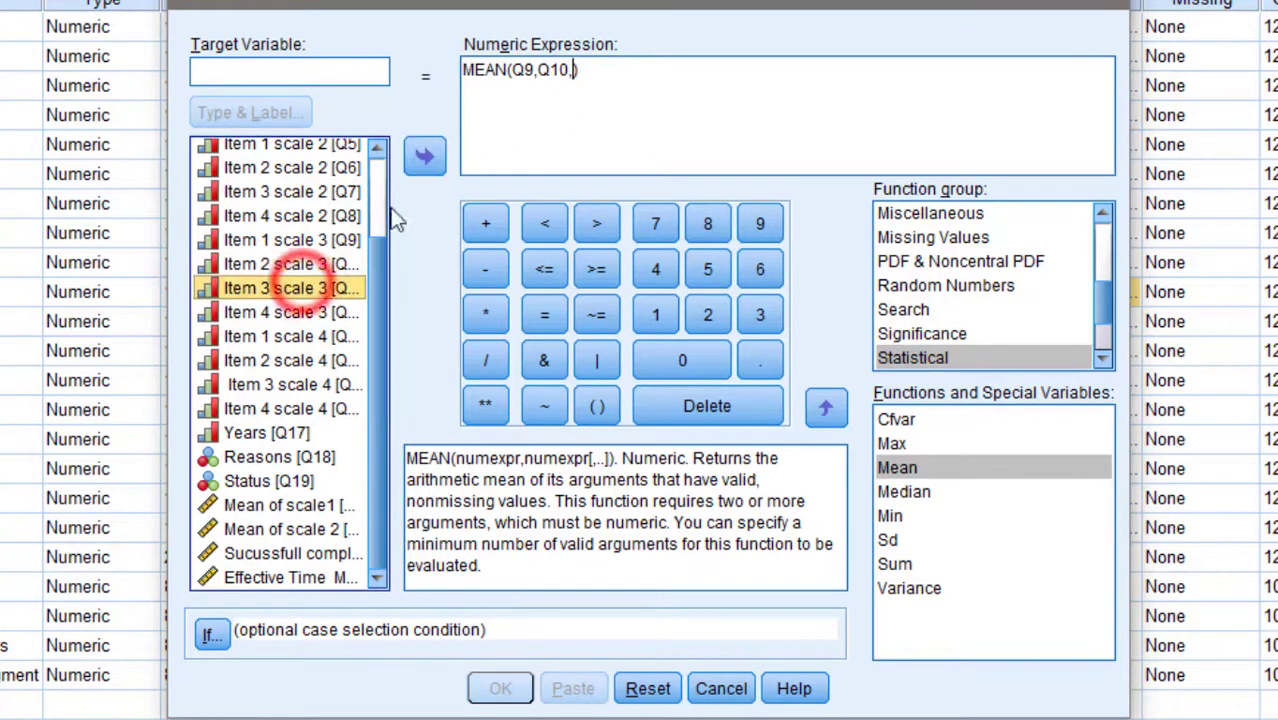
click(425, 158)
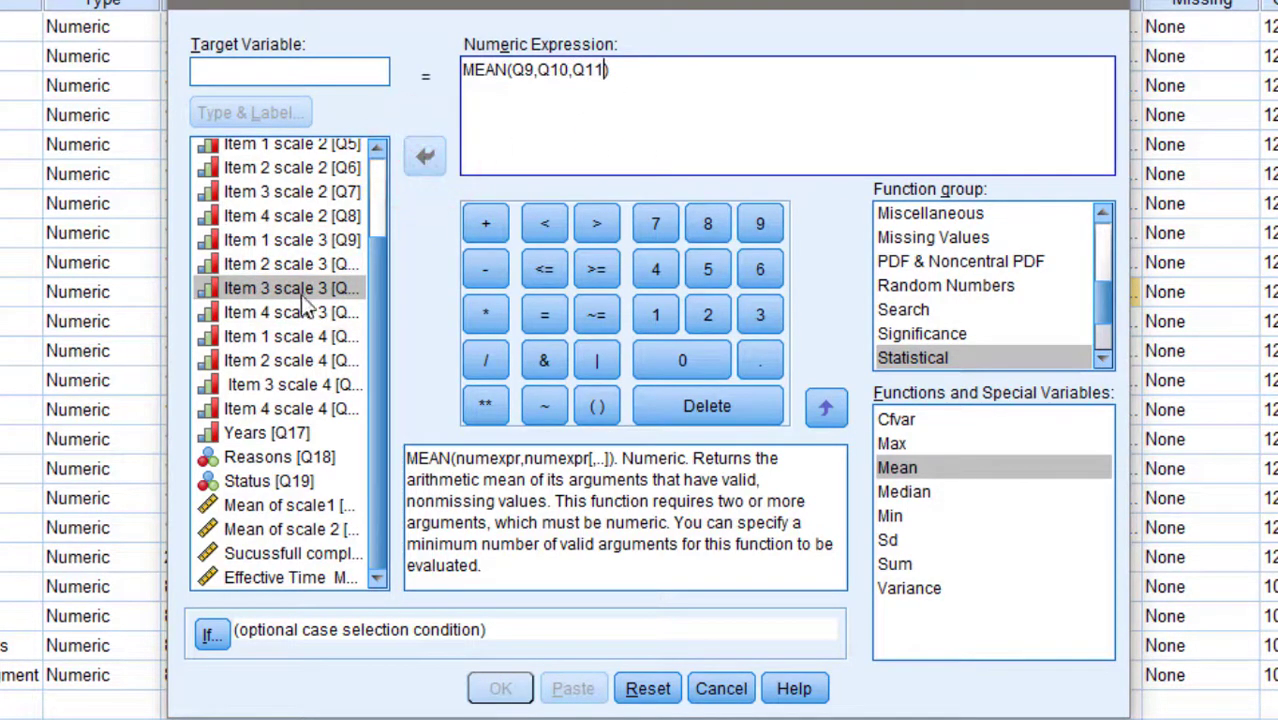
text(,)
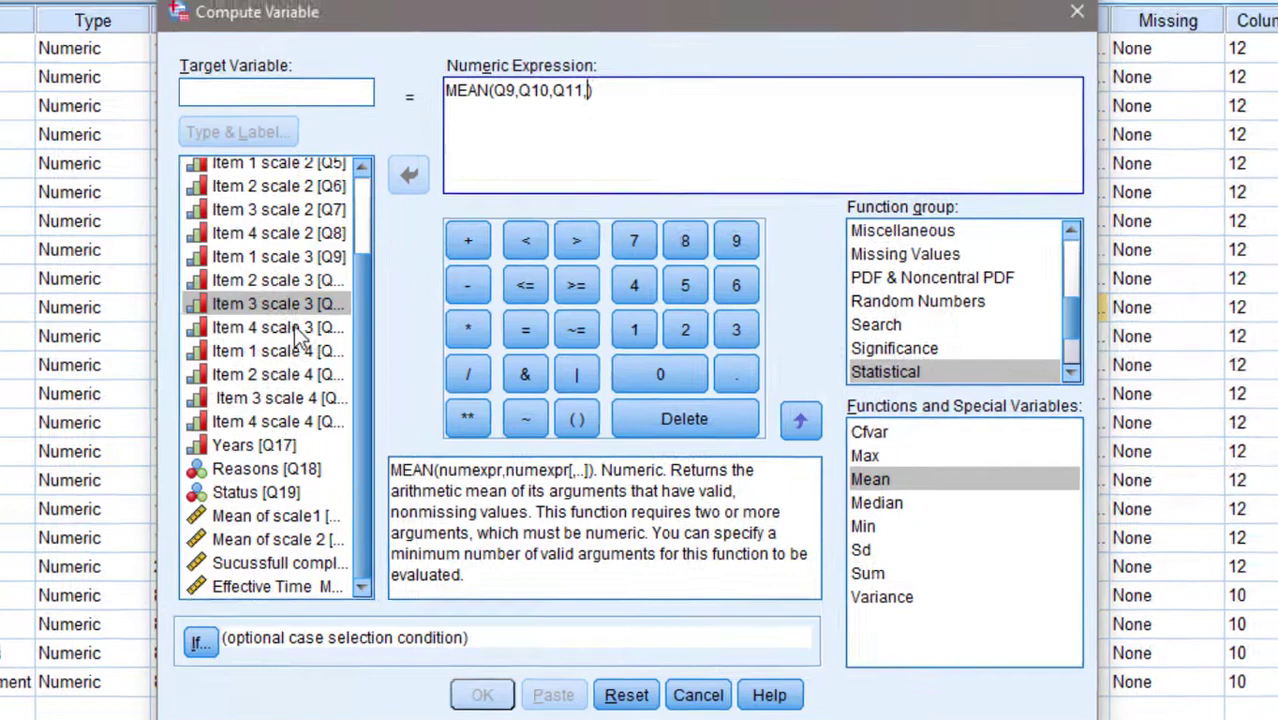
click(300, 318)
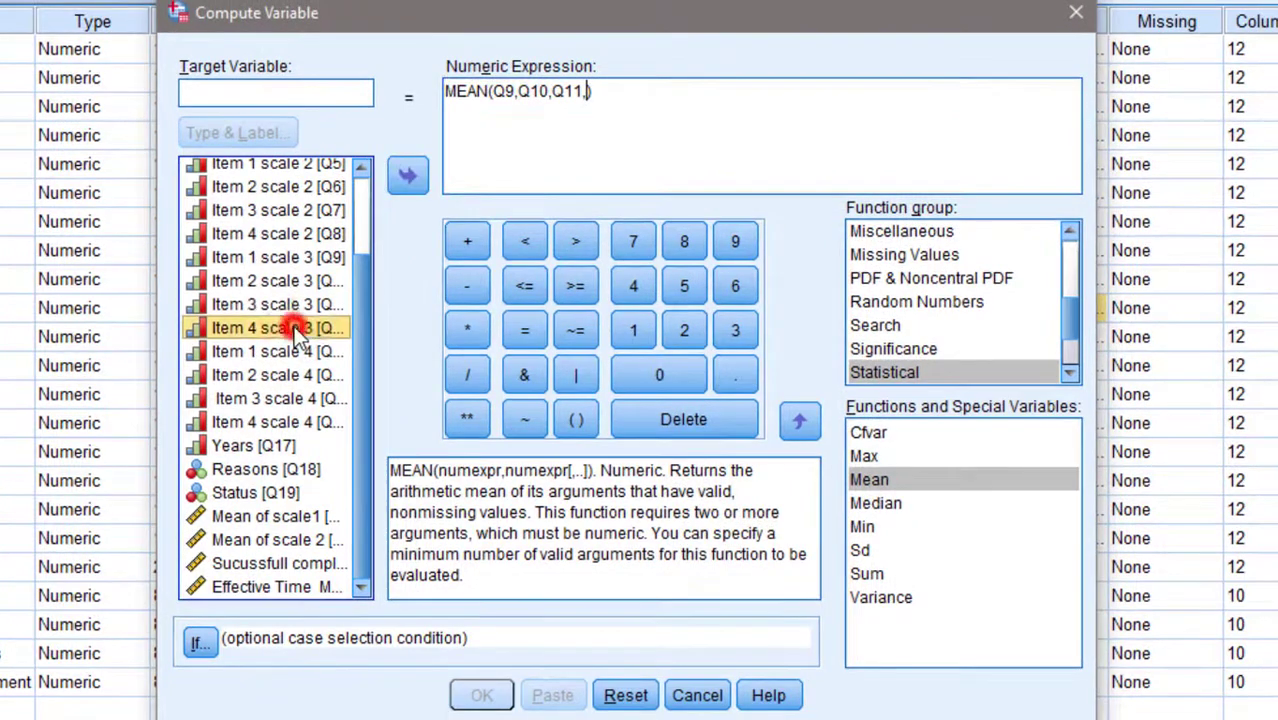
click(410, 177)
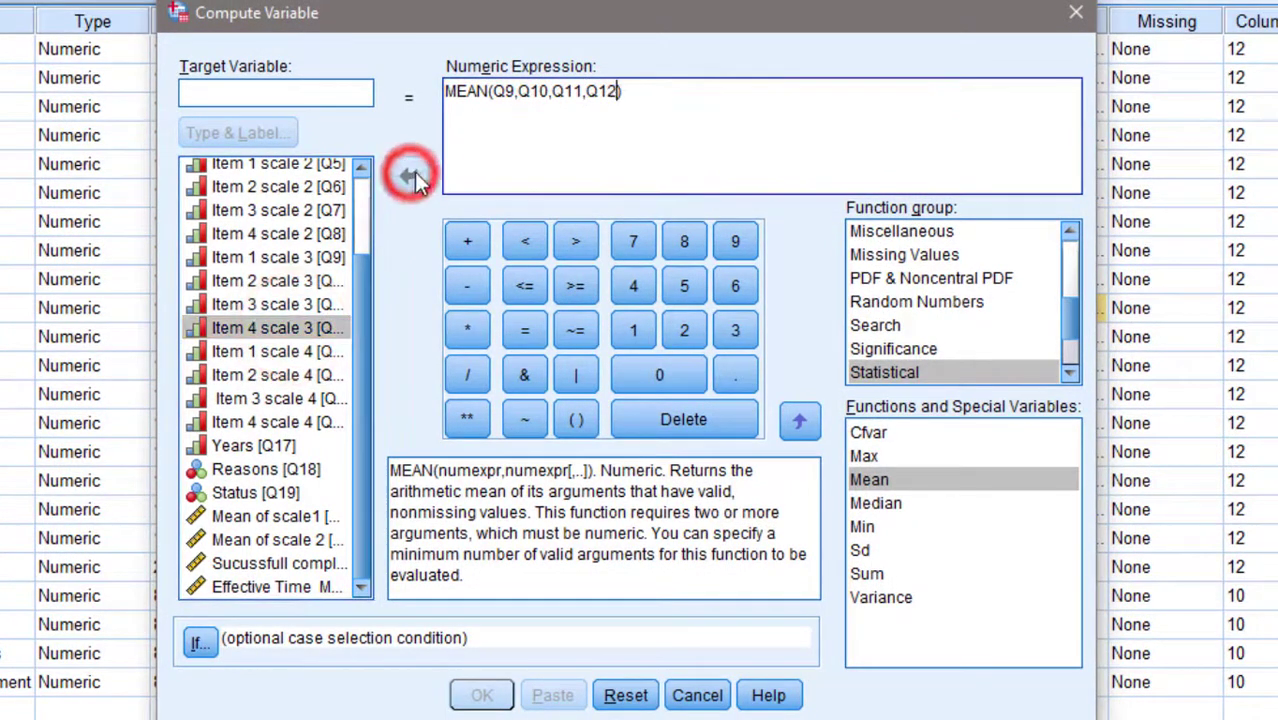
click(265, 102)
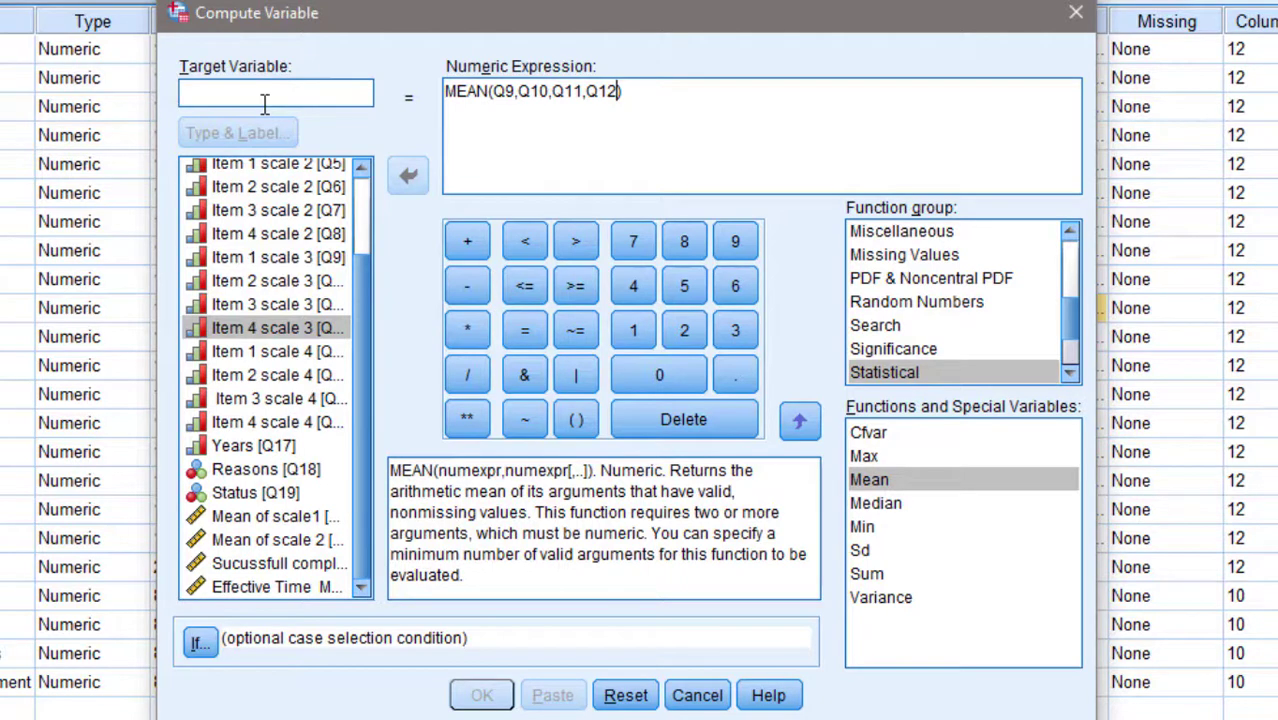
text(Suc)
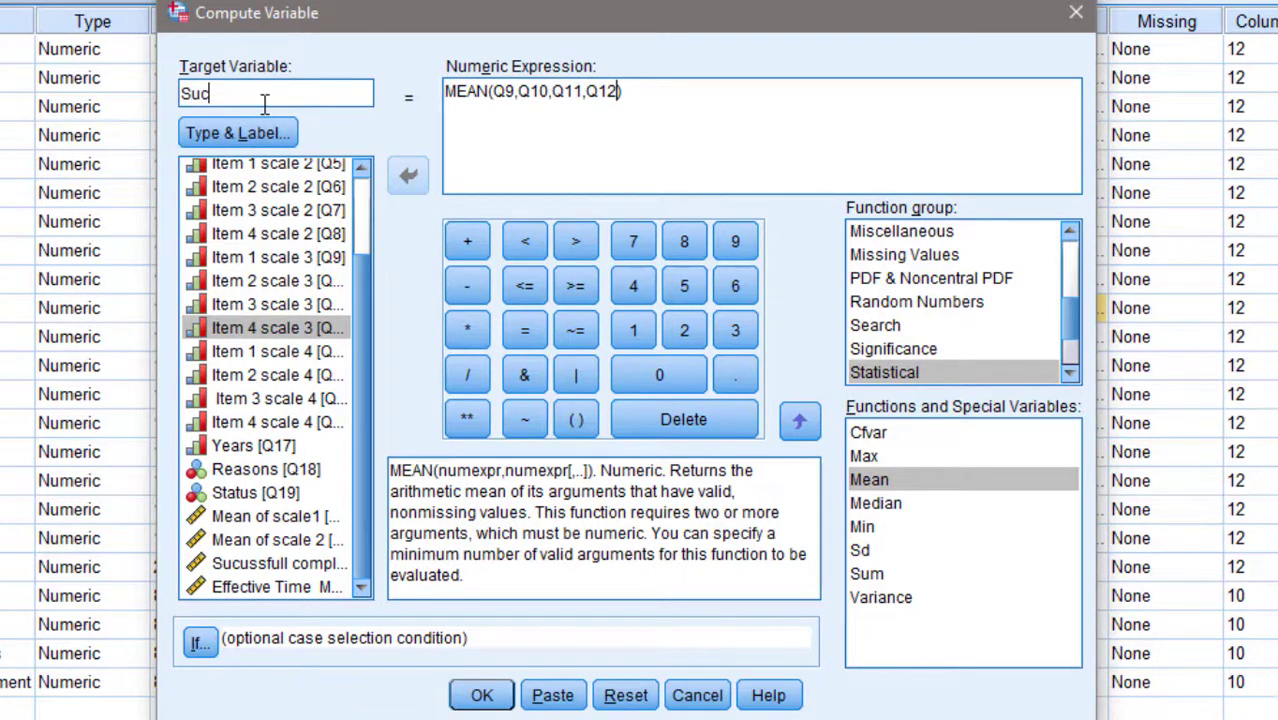
key(BackSpace)
key(BackSpace)
key(BackSpace)
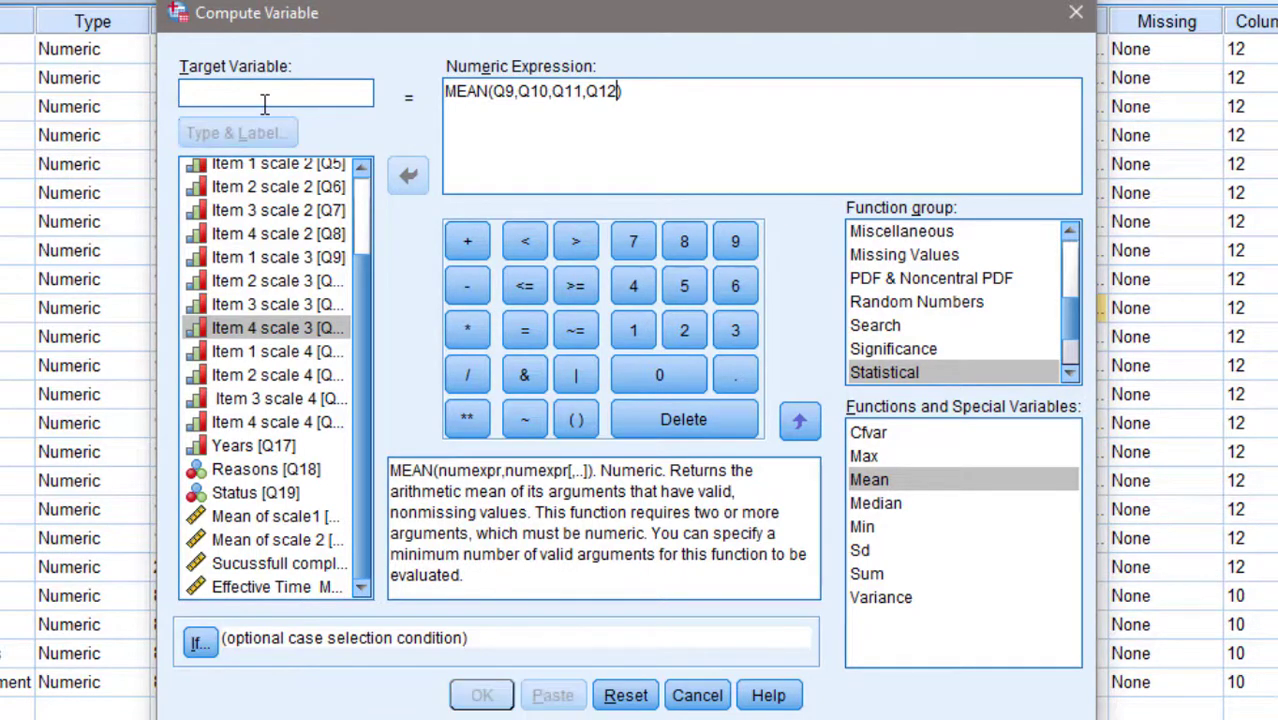
Step: Name the target variable SCP, run the mean computation, and return to the data file's variable definitions
text(SCP)
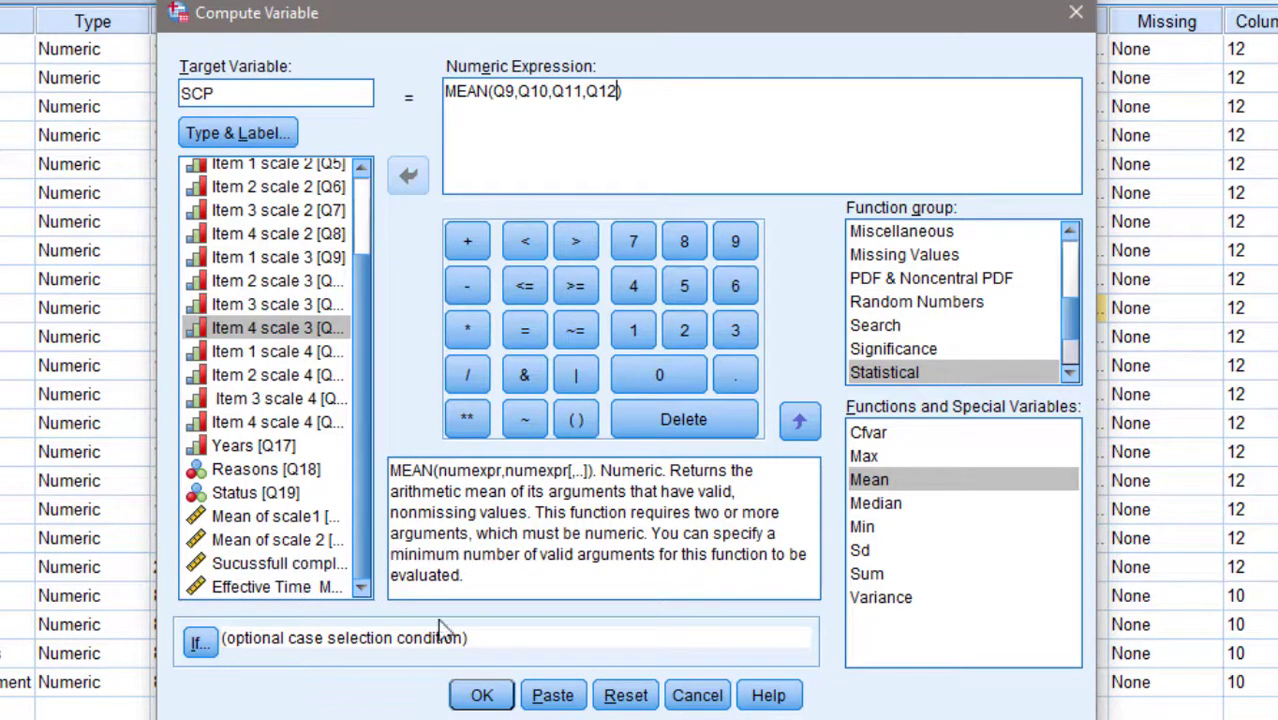
click(482, 697)
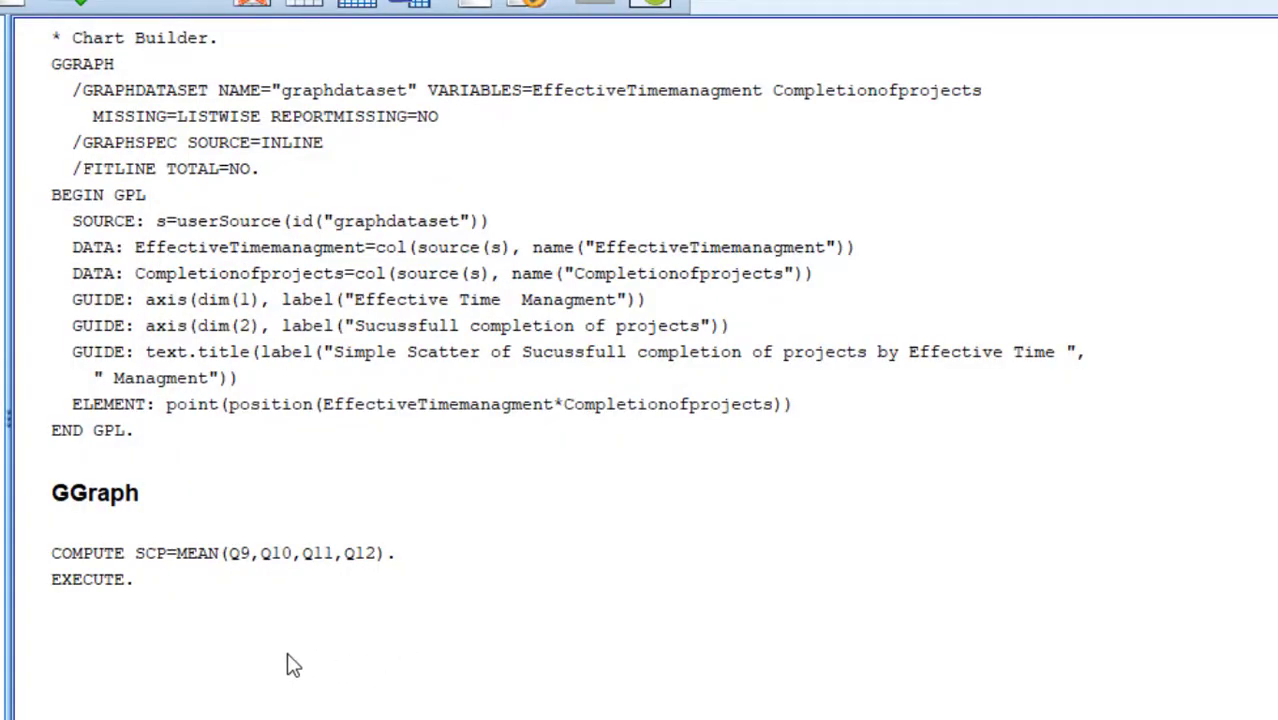
click(138, 336)
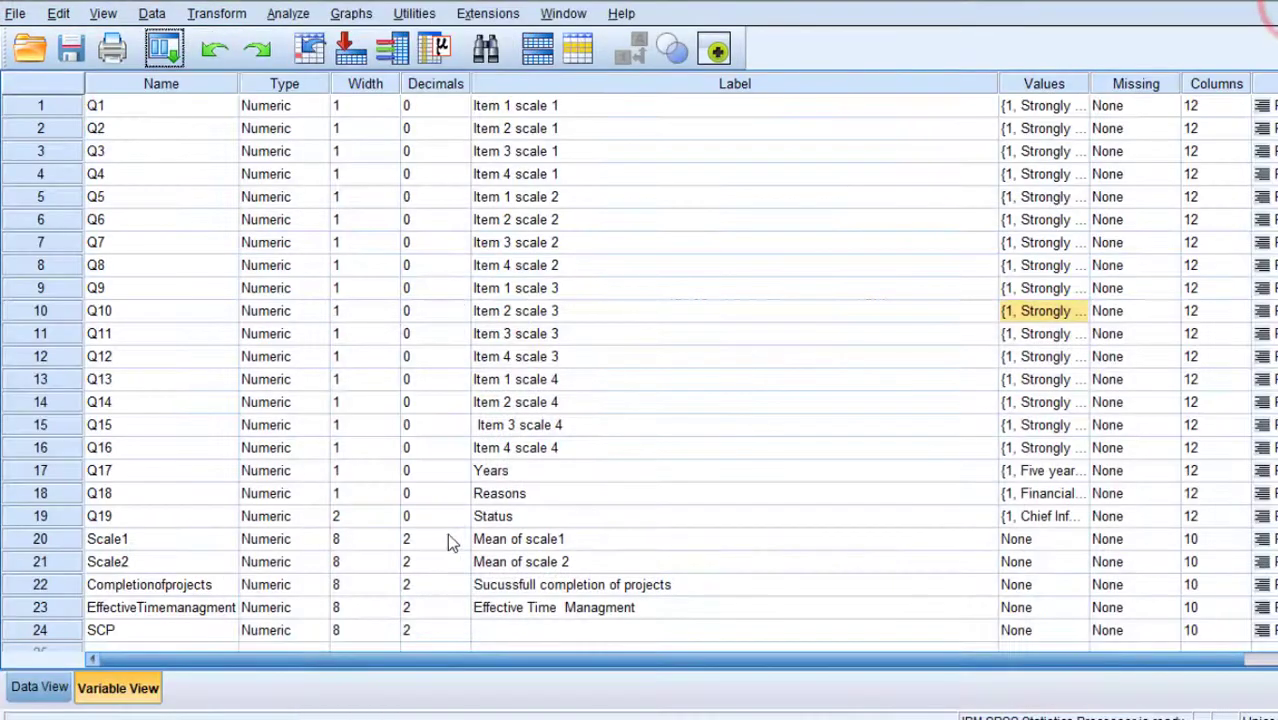
Step: Locate the Completionofprojects and EffectiveTimemanagment scale variables among the variable definitions
scroll(448, 532, down, 3)
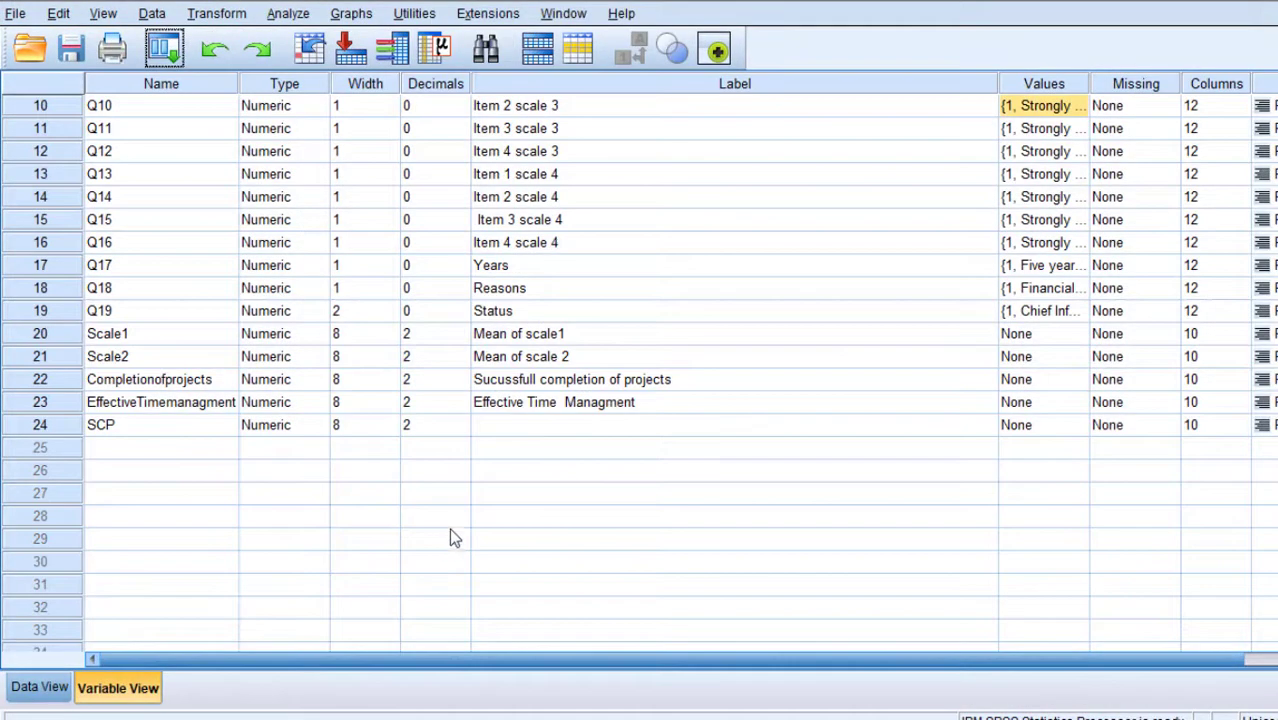
click(108, 380)
click(188, 404)
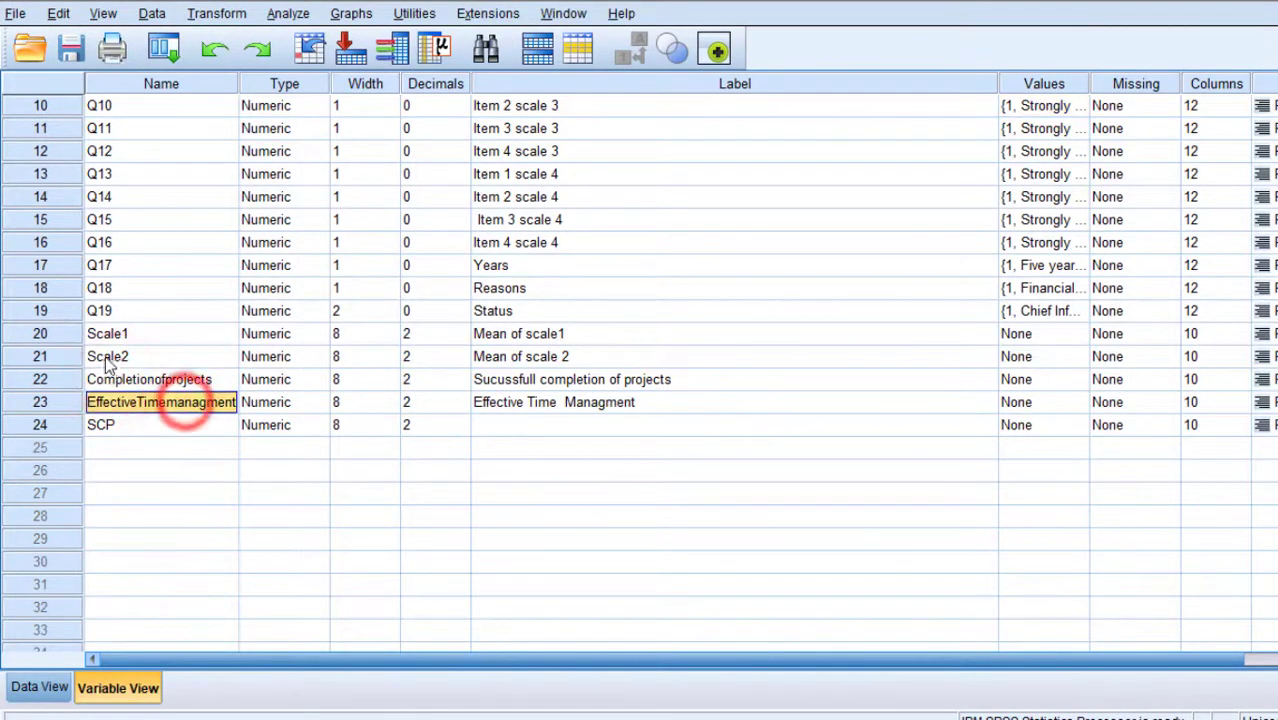
click(137, 379)
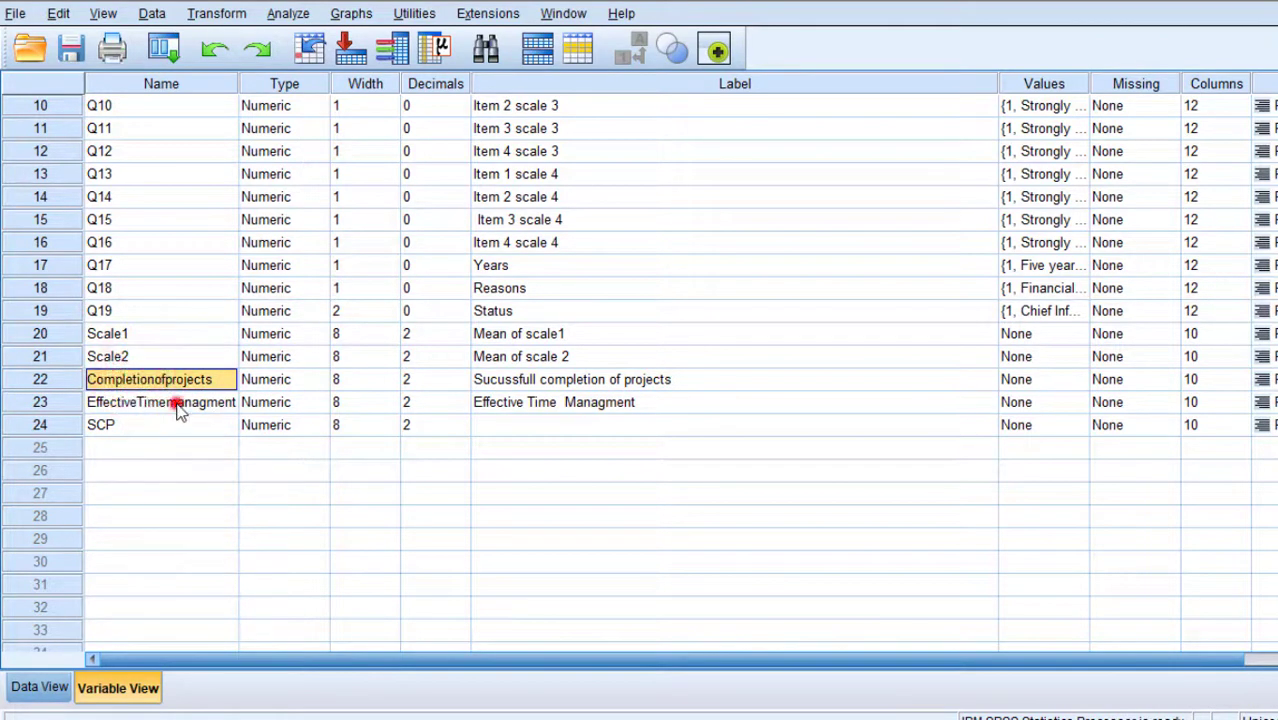
click(176, 404)
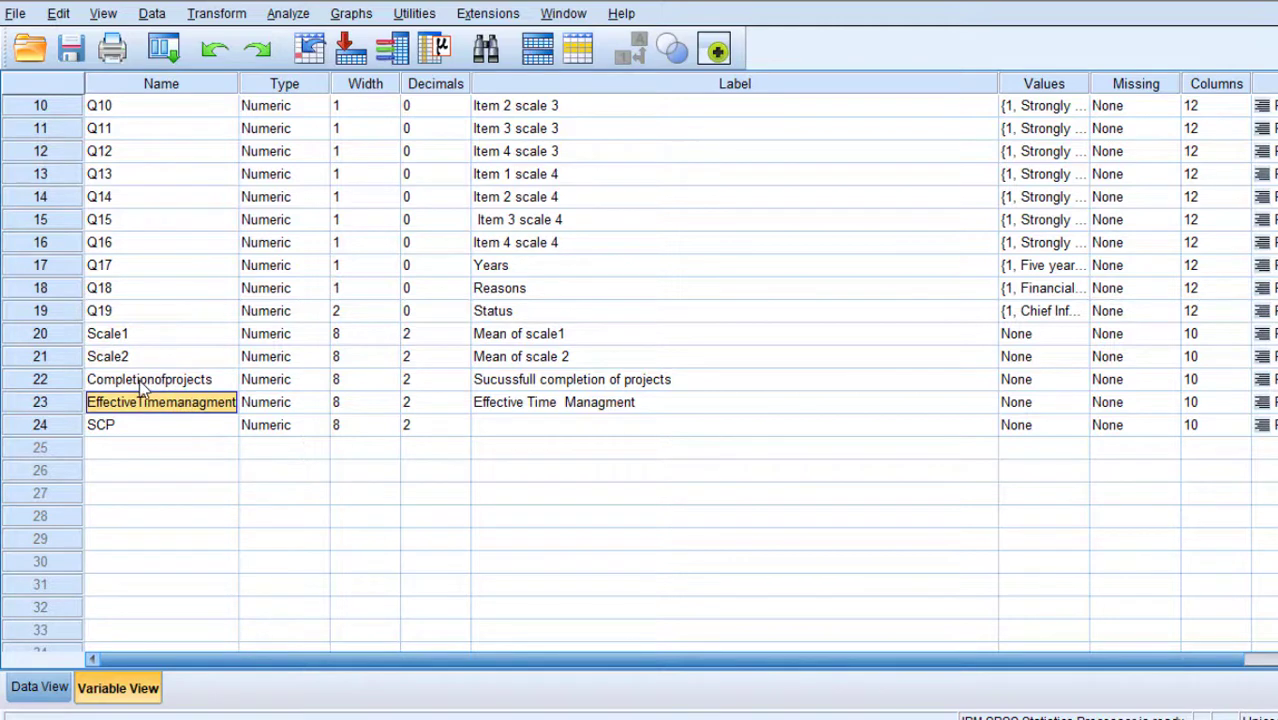
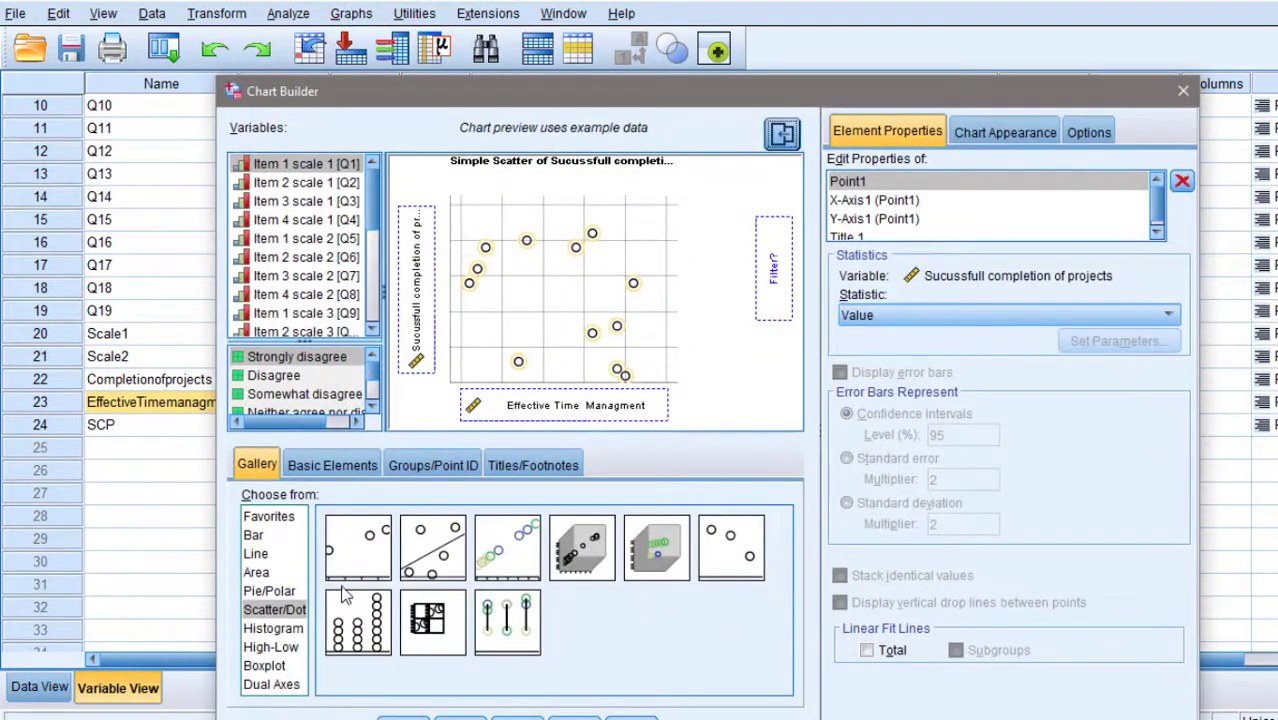
Step: Clear the old variables from both axes in Chart Builder and place a Simple Scatter chart on the canvas
click(276, 610)
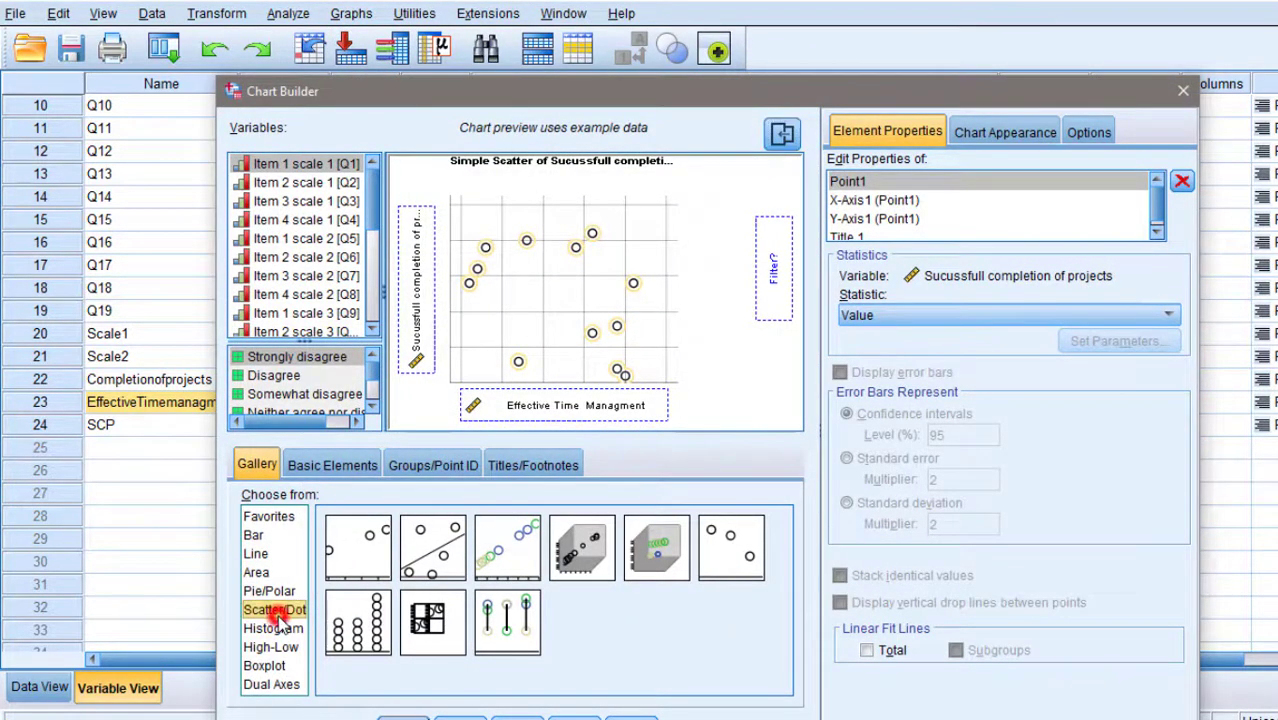
click(356, 562)
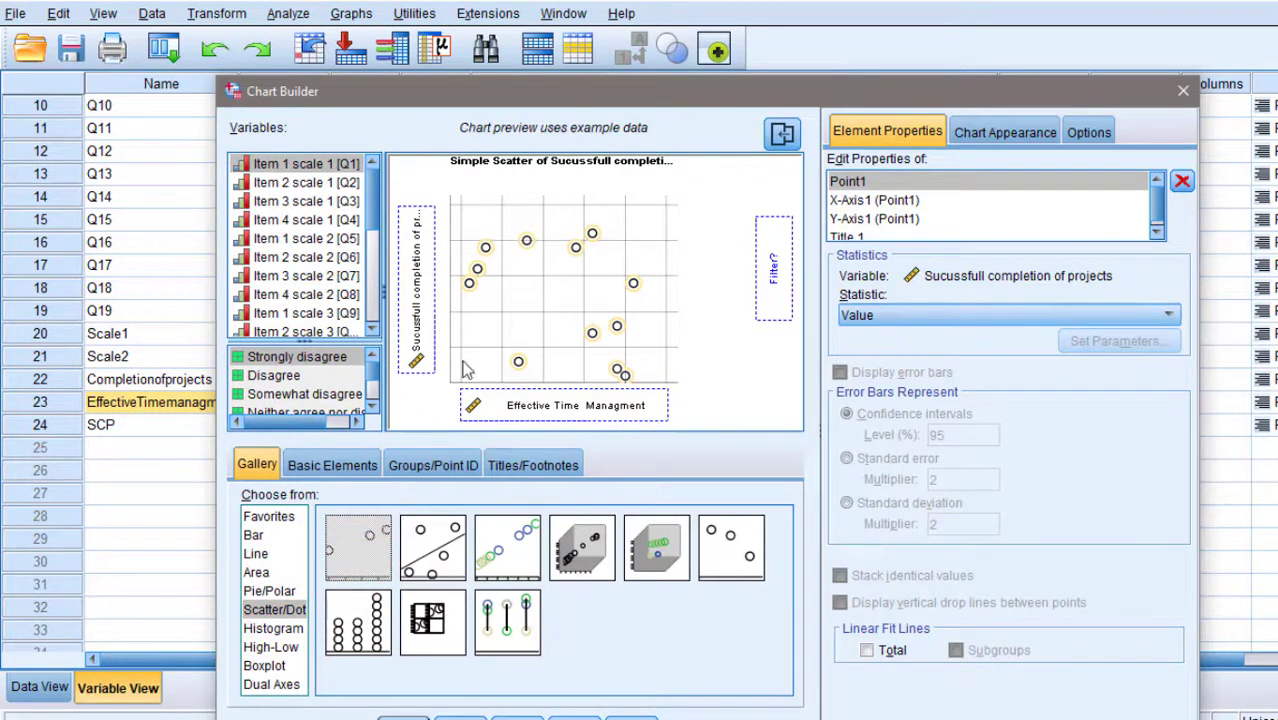
drag(424, 332, 292, 285)
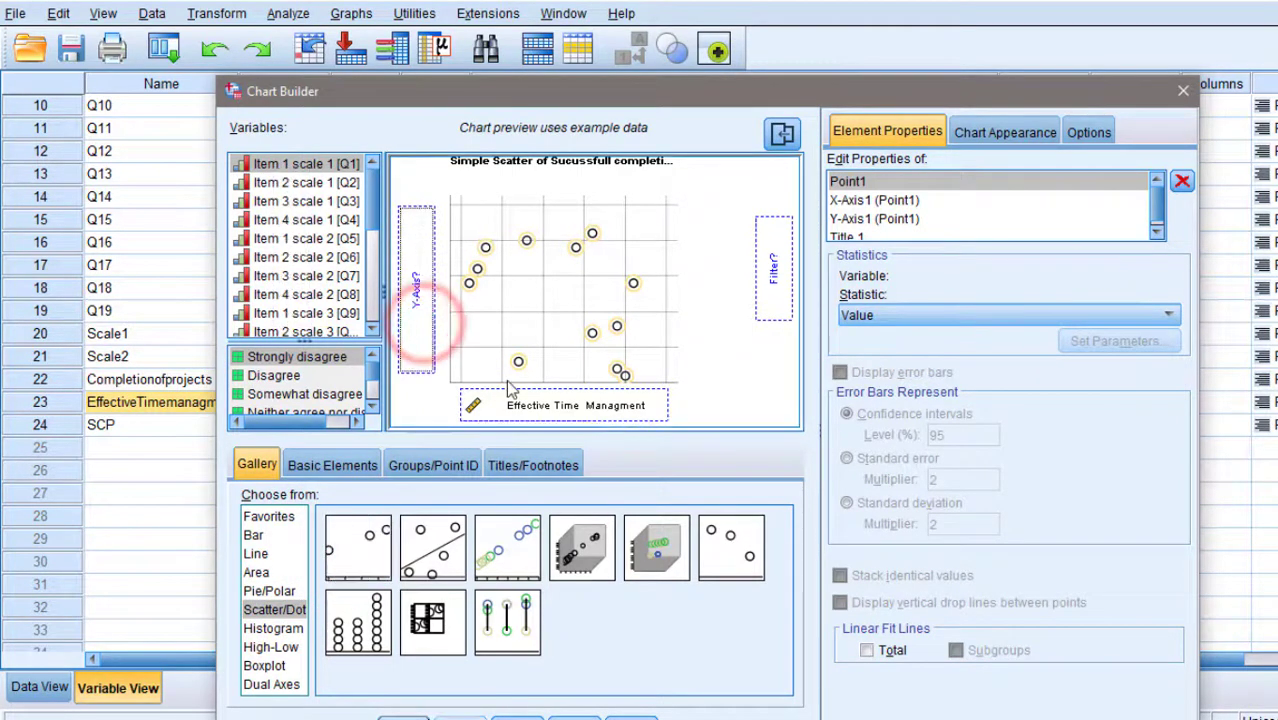
drag(540, 405, 326, 308)
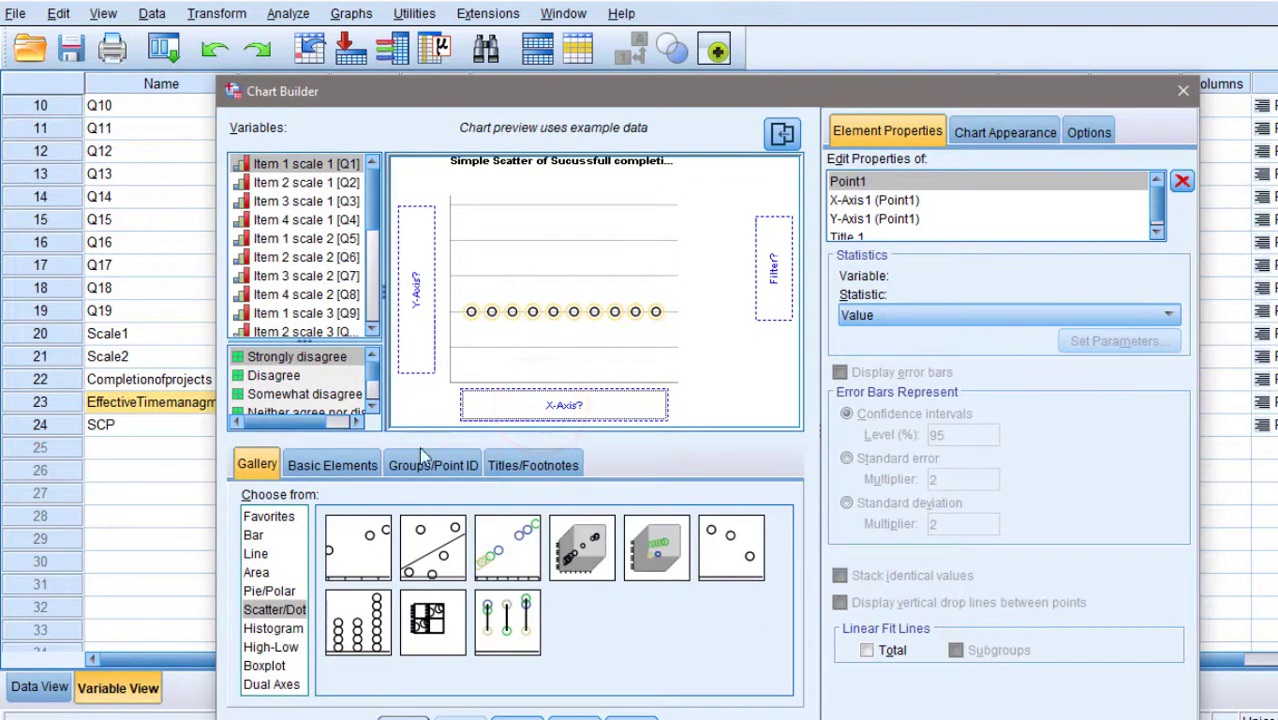
click(373, 566)
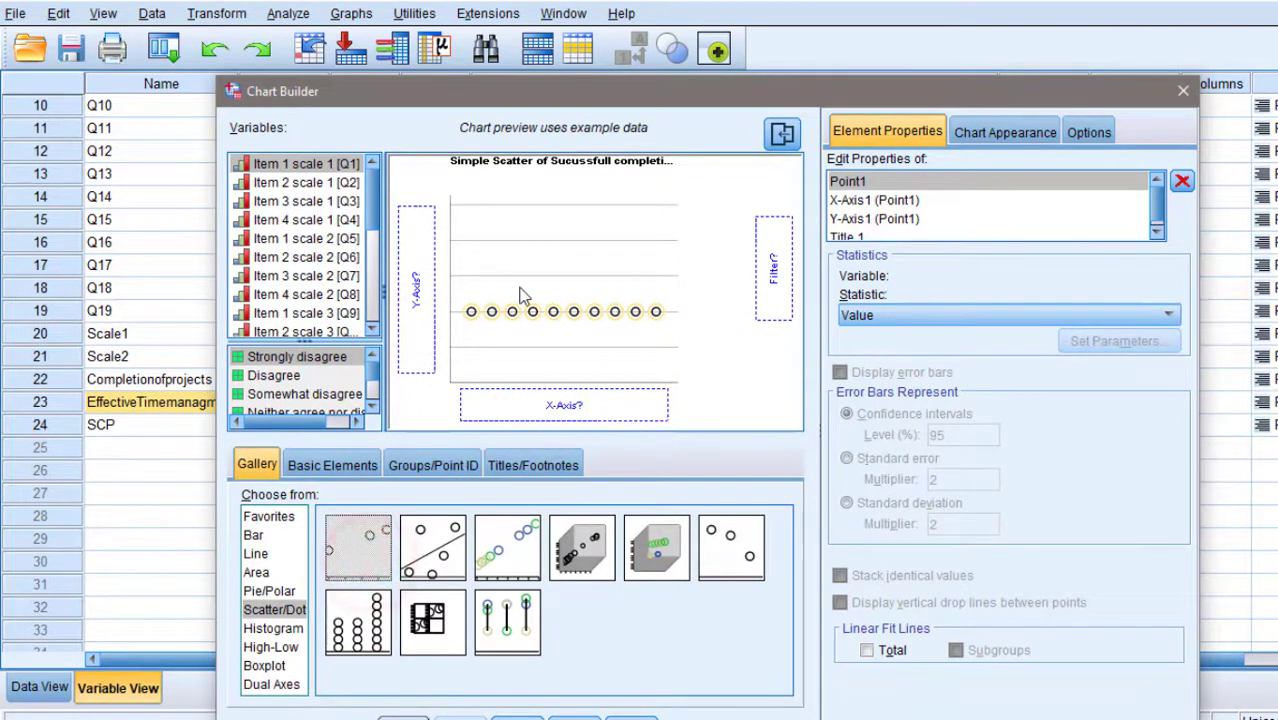
drag(373, 566, 514, 323)
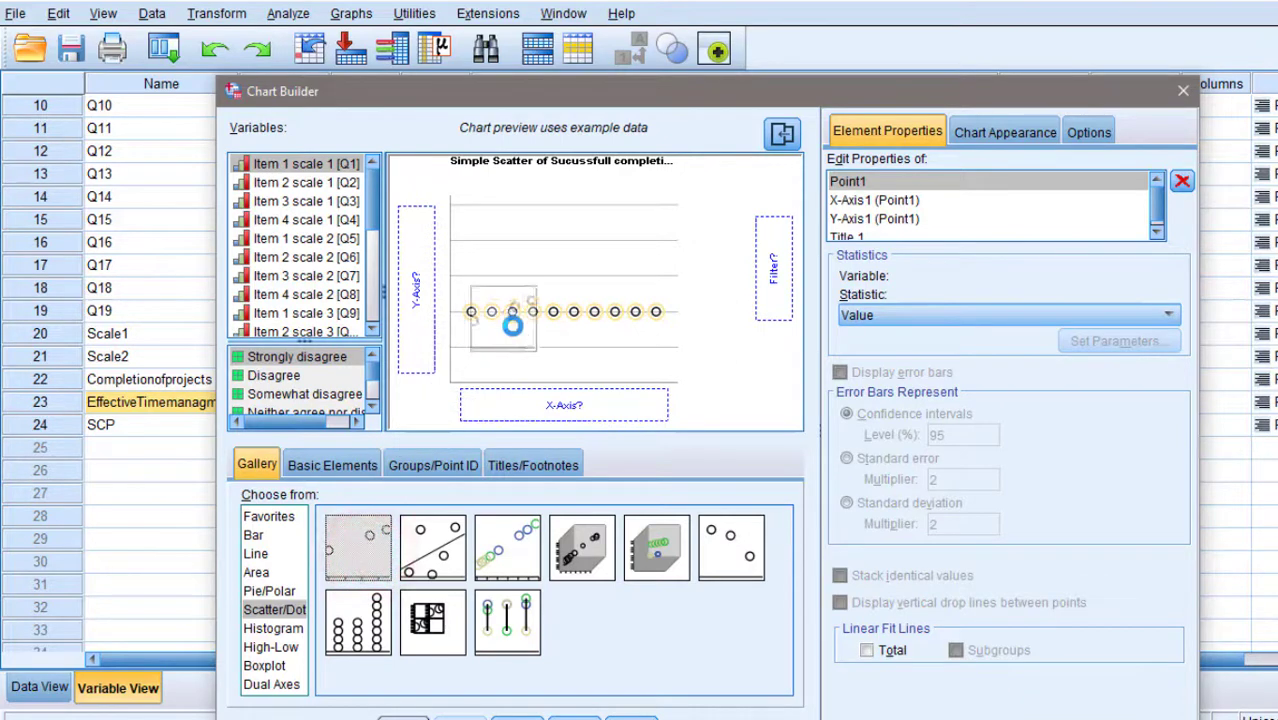
Step: Assign Effective Time Managment to the X-axis and Sucussfull completion of projects to the Y-axis, and generate the scatter plot
click(376, 290)
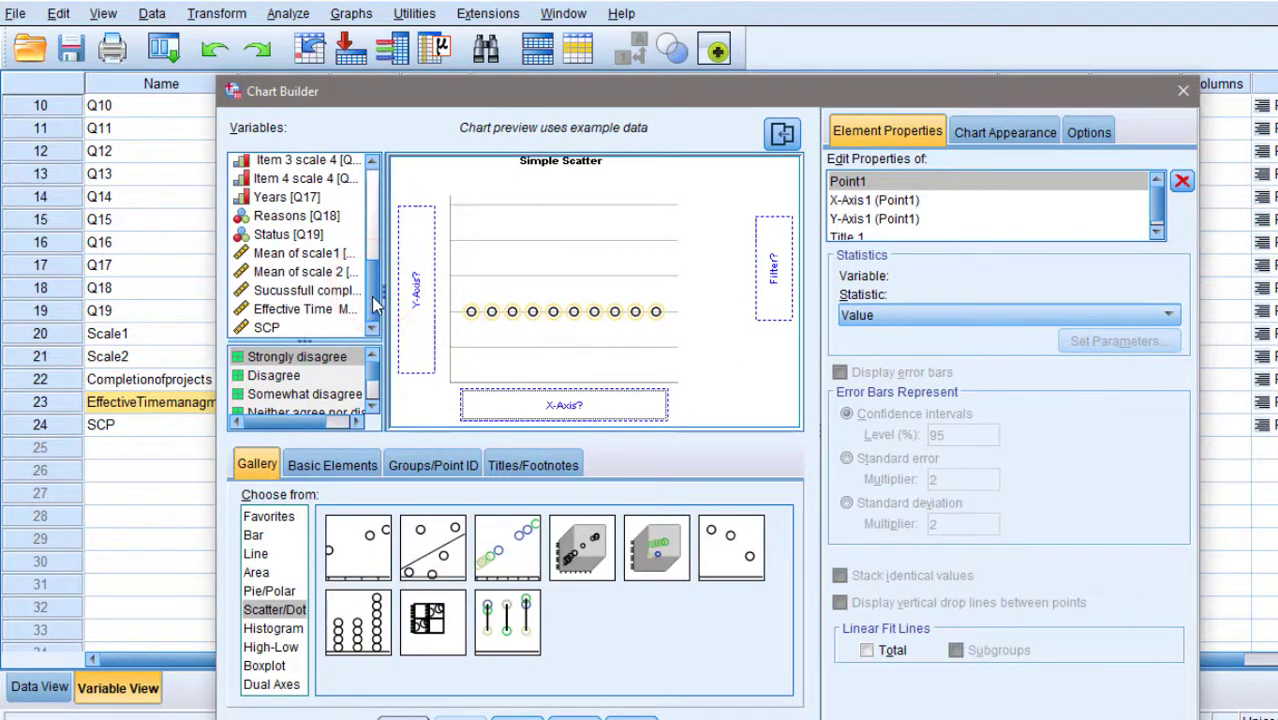
click(371, 297)
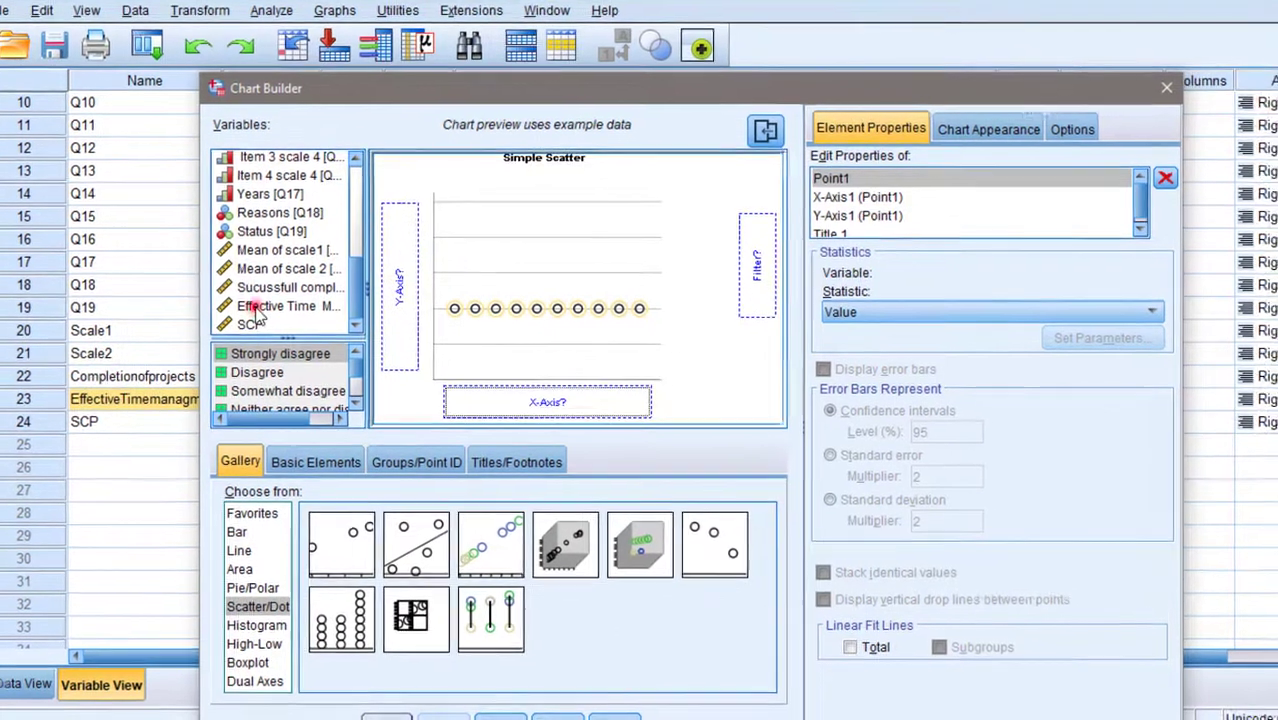
drag(280, 310, 462, 394)
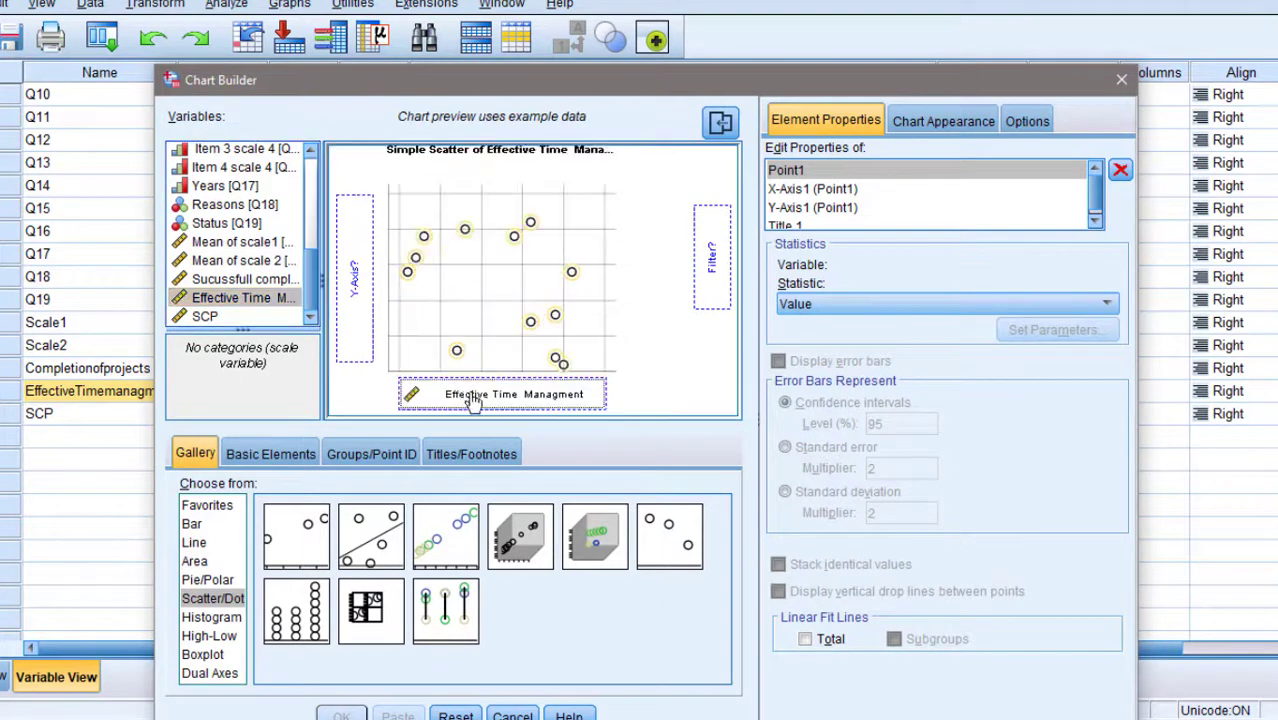
click(229, 282)
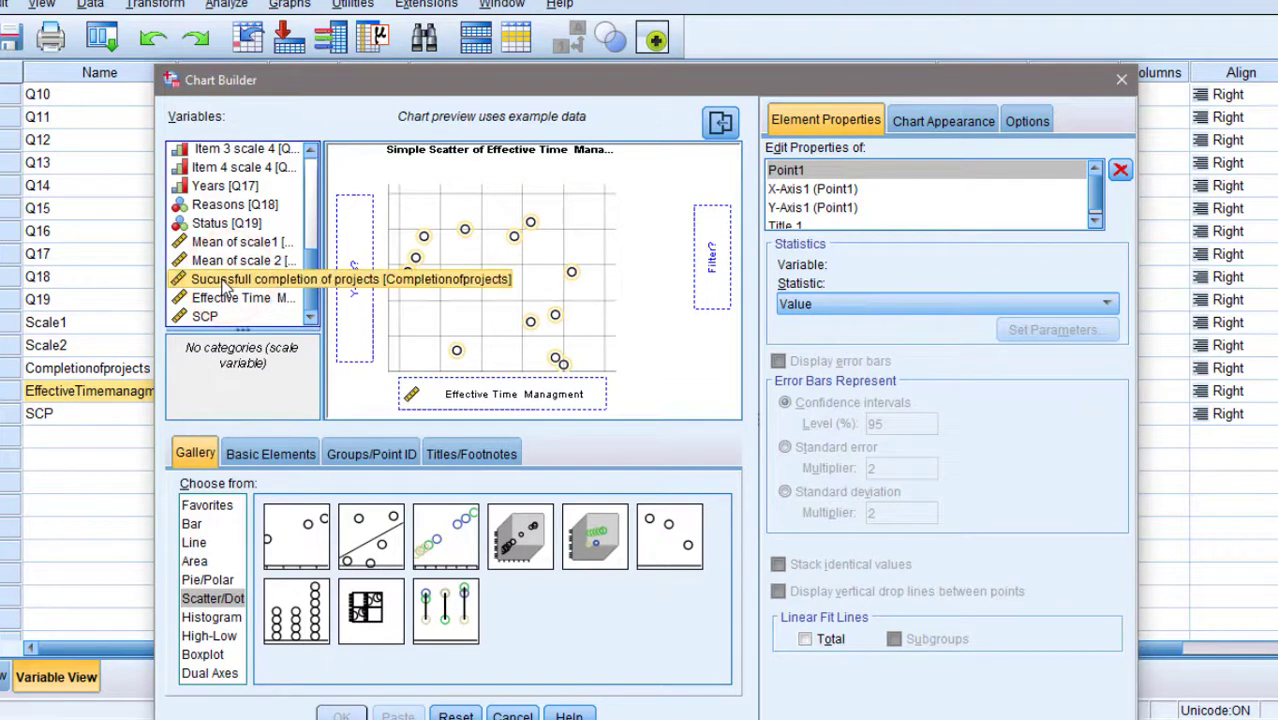
drag(207, 284, 356, 284)
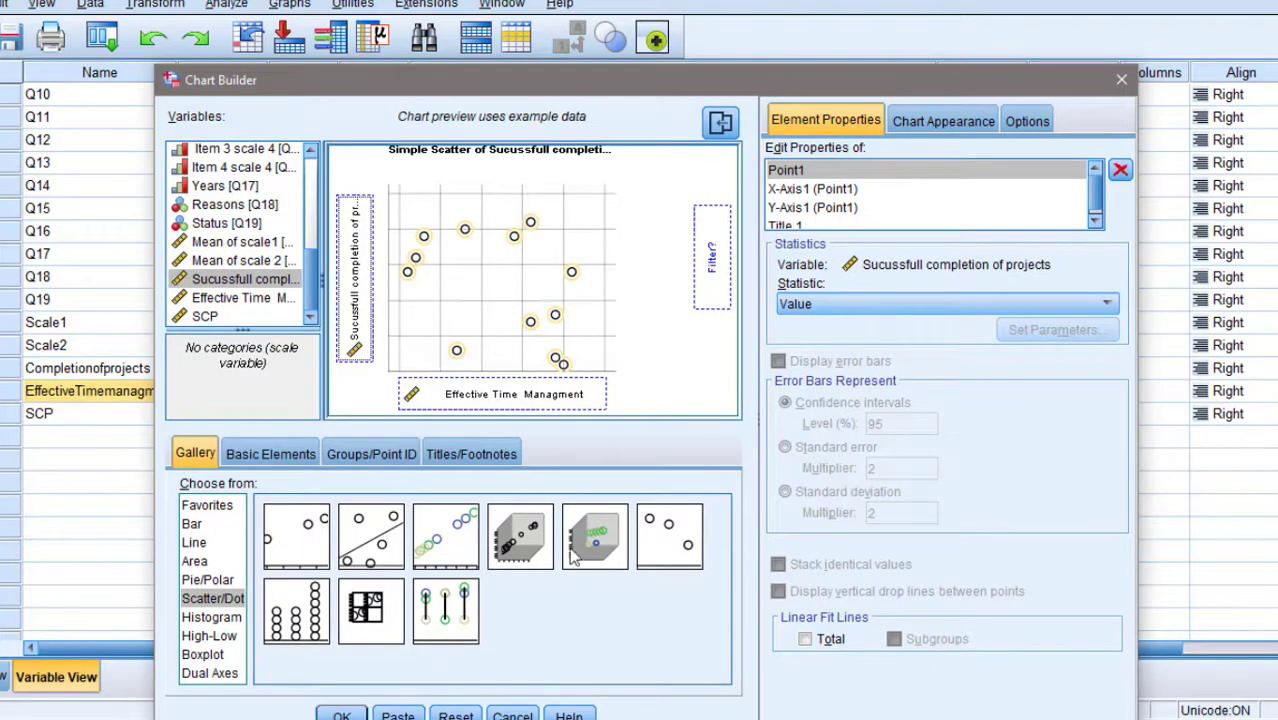
click(337, 715)
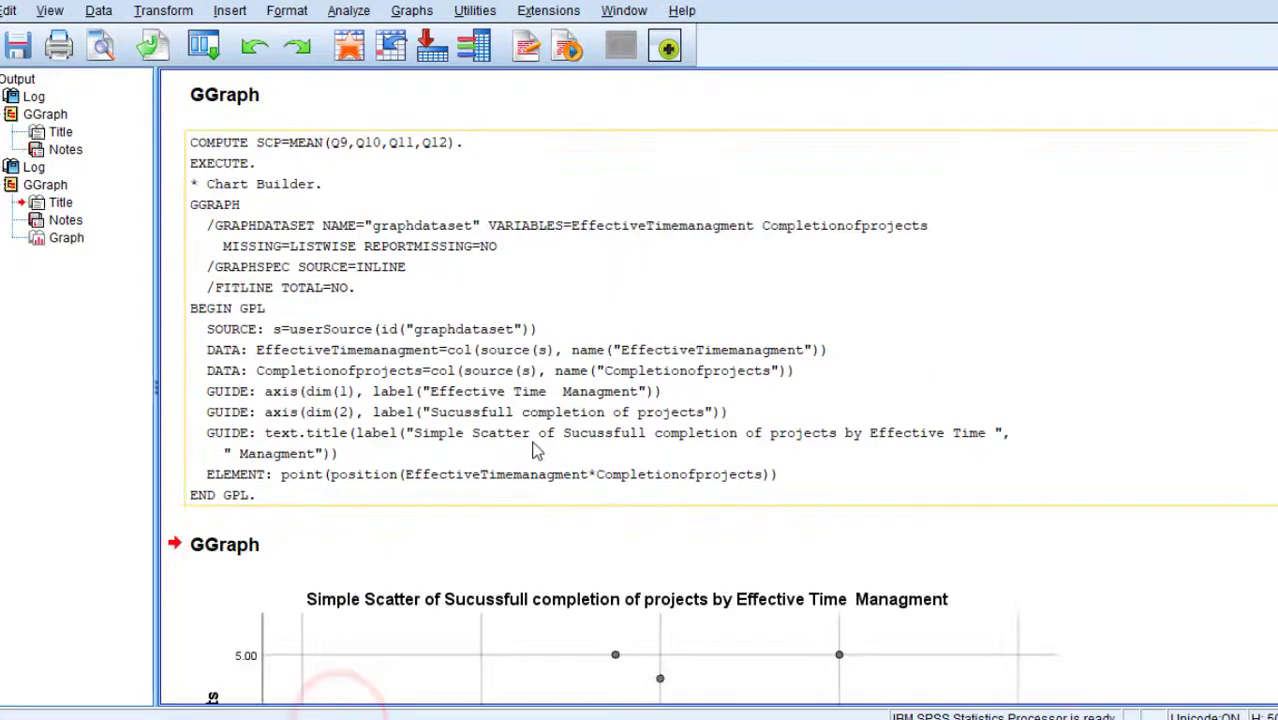
Step: Open the generated scatter plot for editing, add a linear fit line for all points, and close the Chart Editor
scroll(528, 436, down, 4)
scroll(528, 434, up, 1)
scroll(528, 434, down, 1)
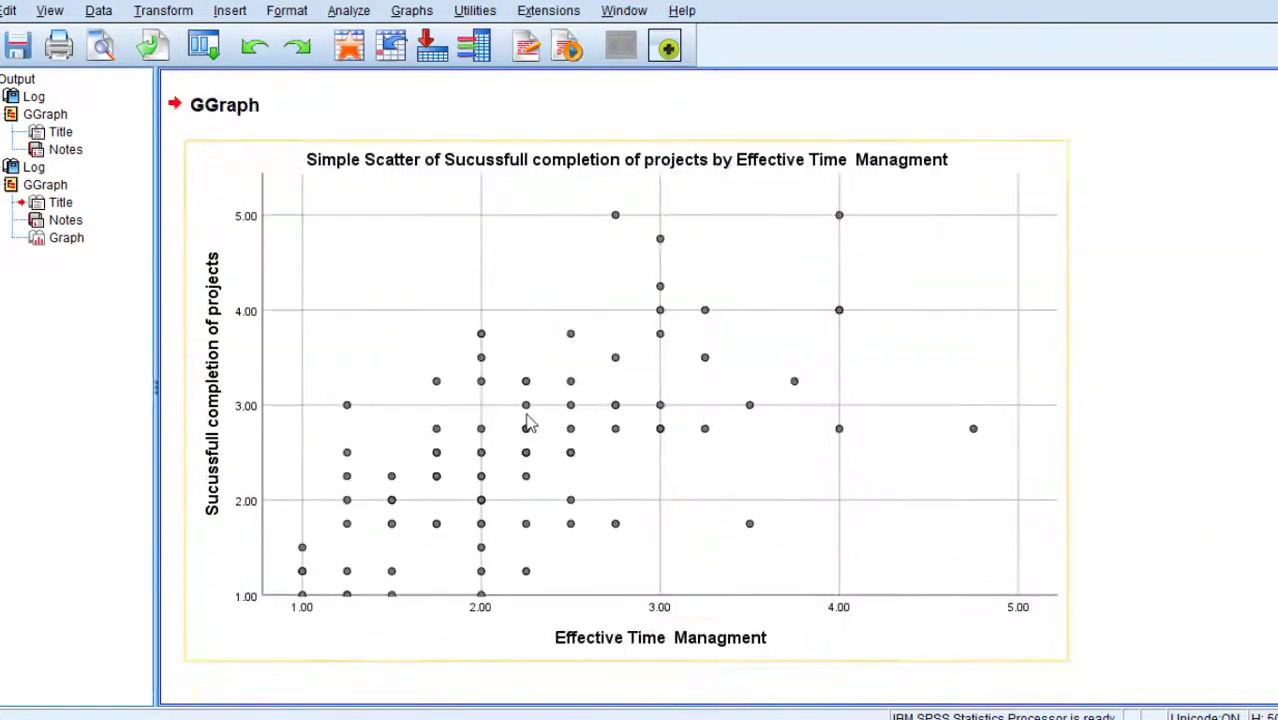
click(472, 252)
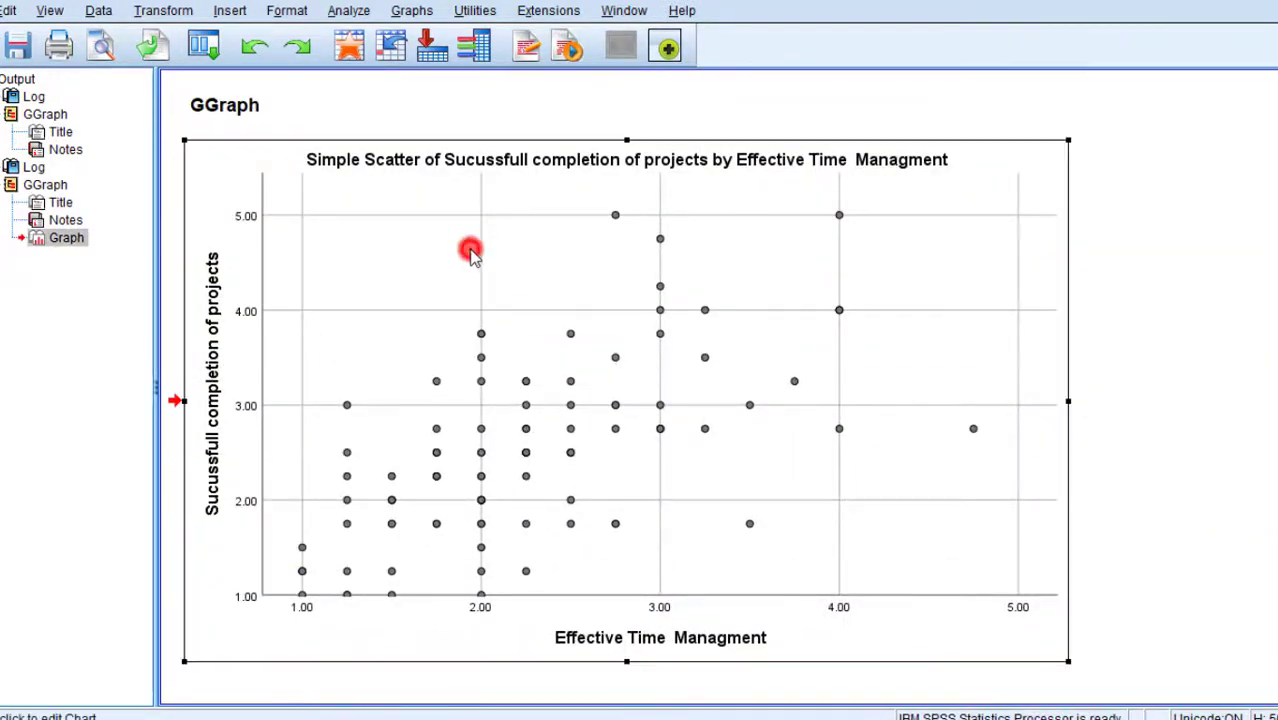
double_click(474, 256)
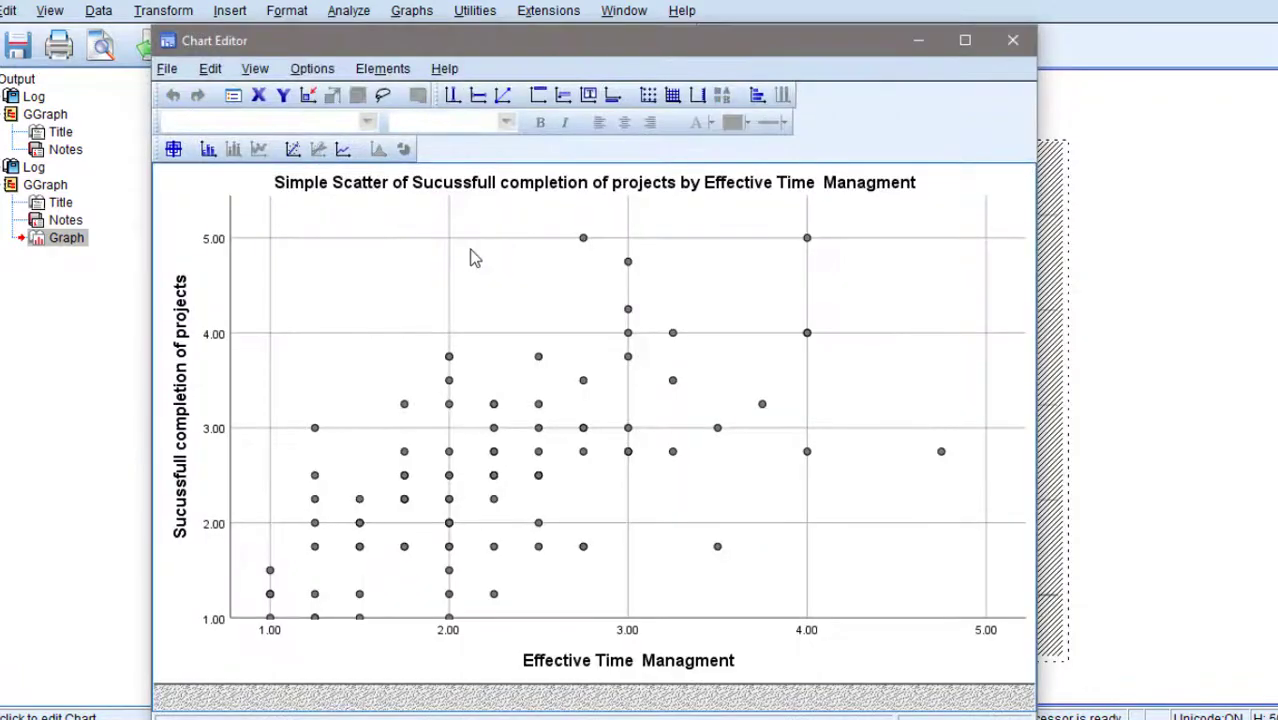
click(292, 152)
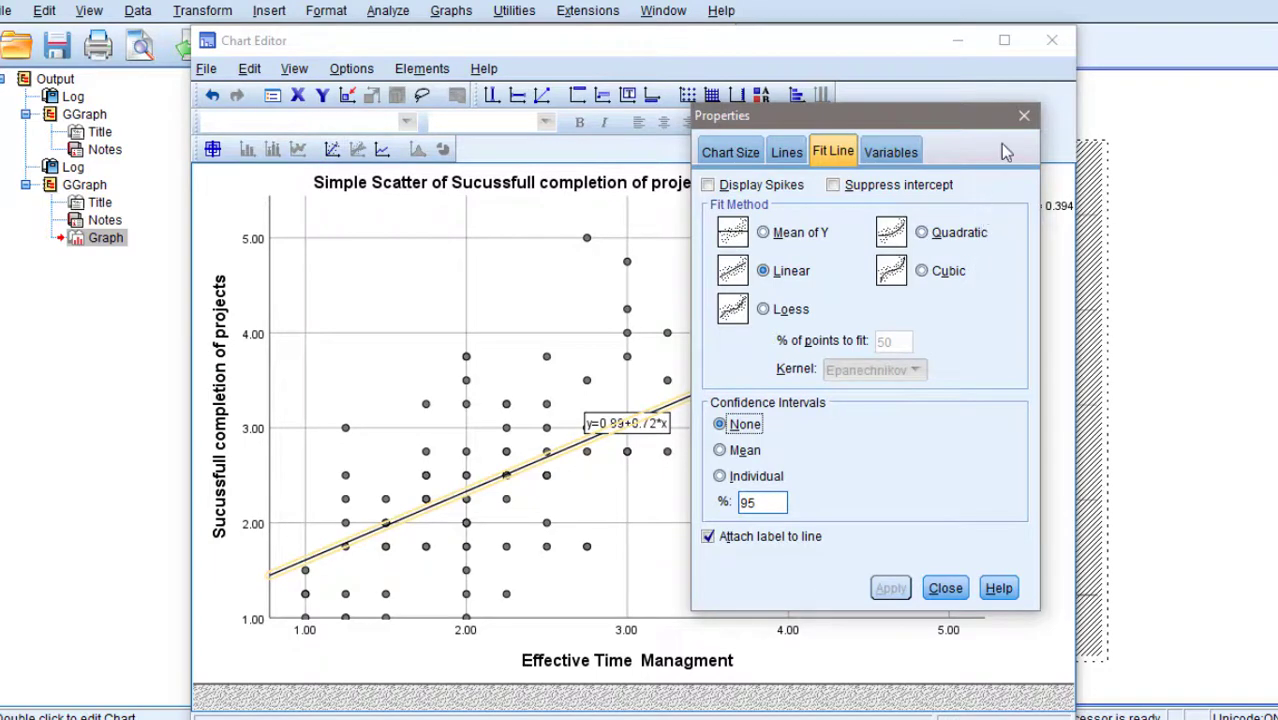
click(1024, 116)
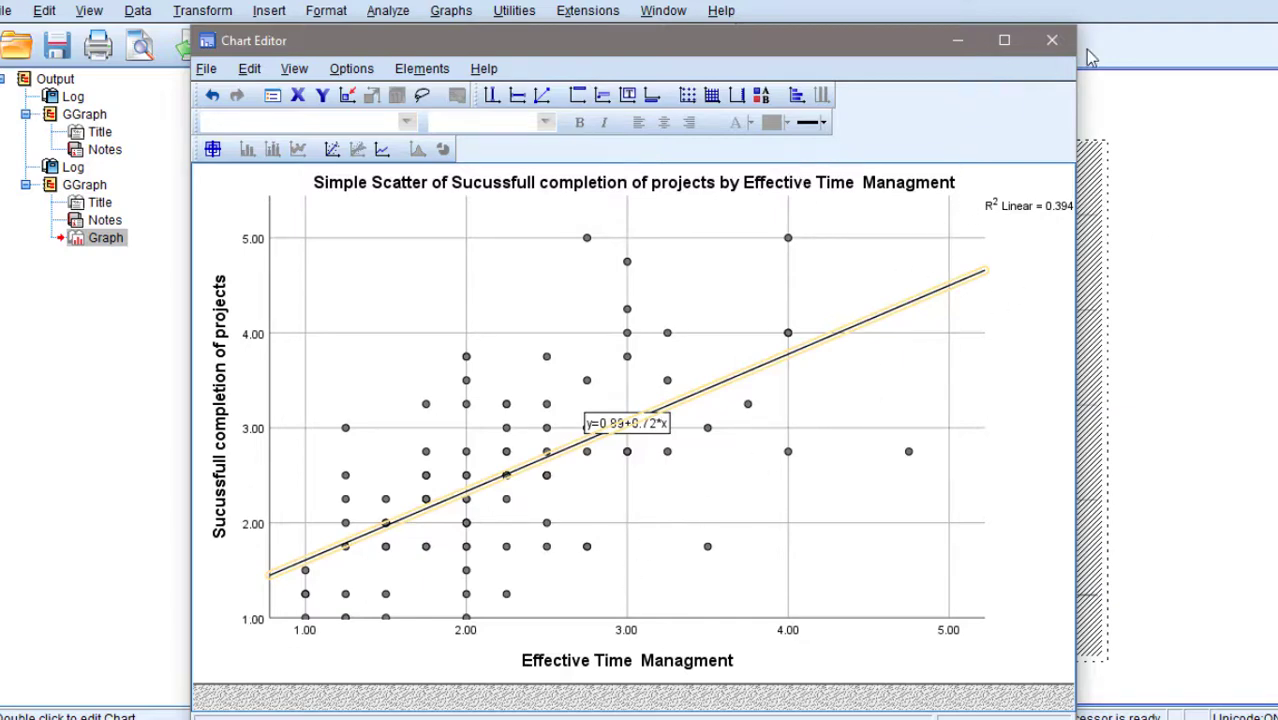
click(1052, 40)
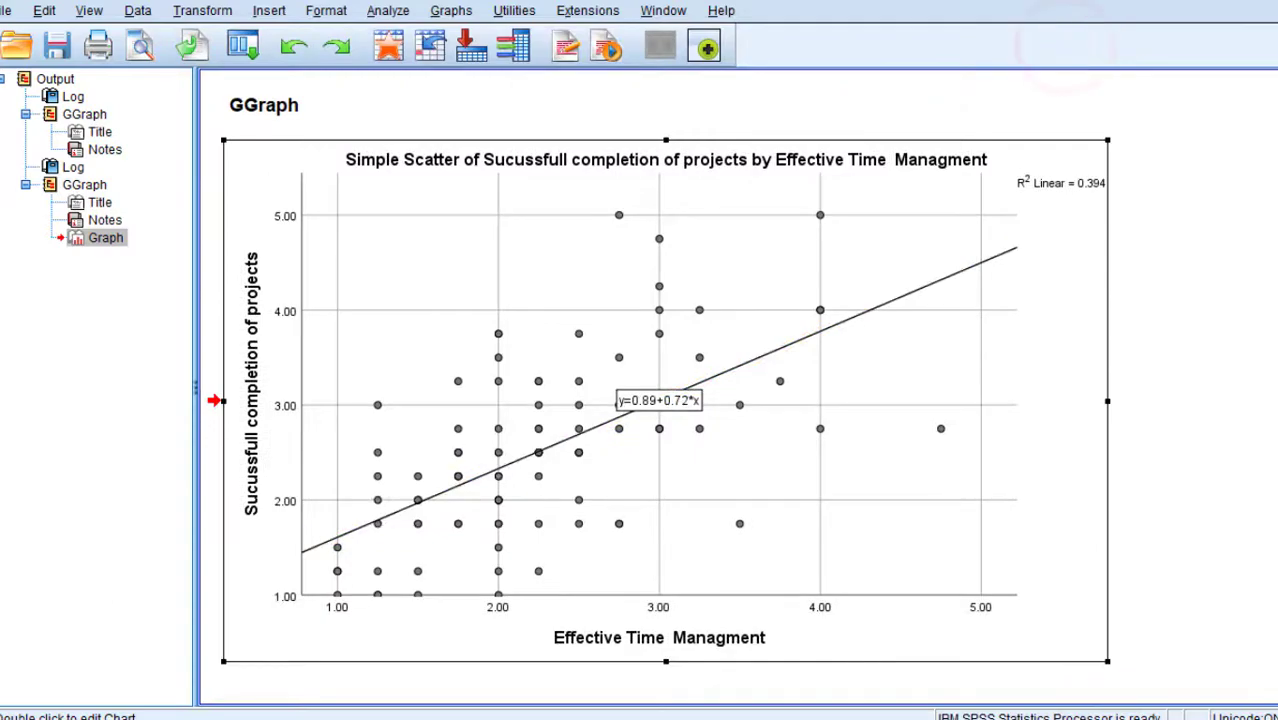
Step: Start a linear regression from the data file and set Sucussfull completion of projects as the dependent variable
mouse_move(565, 705)
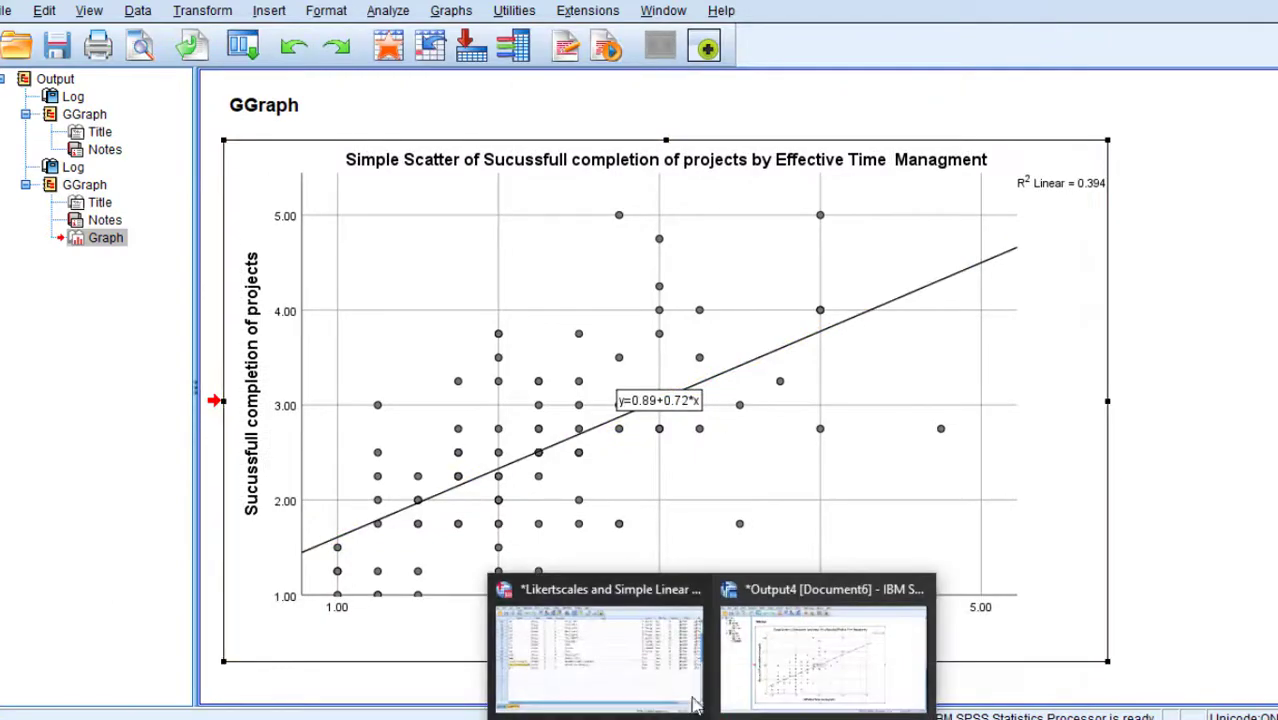
click(600, 630)
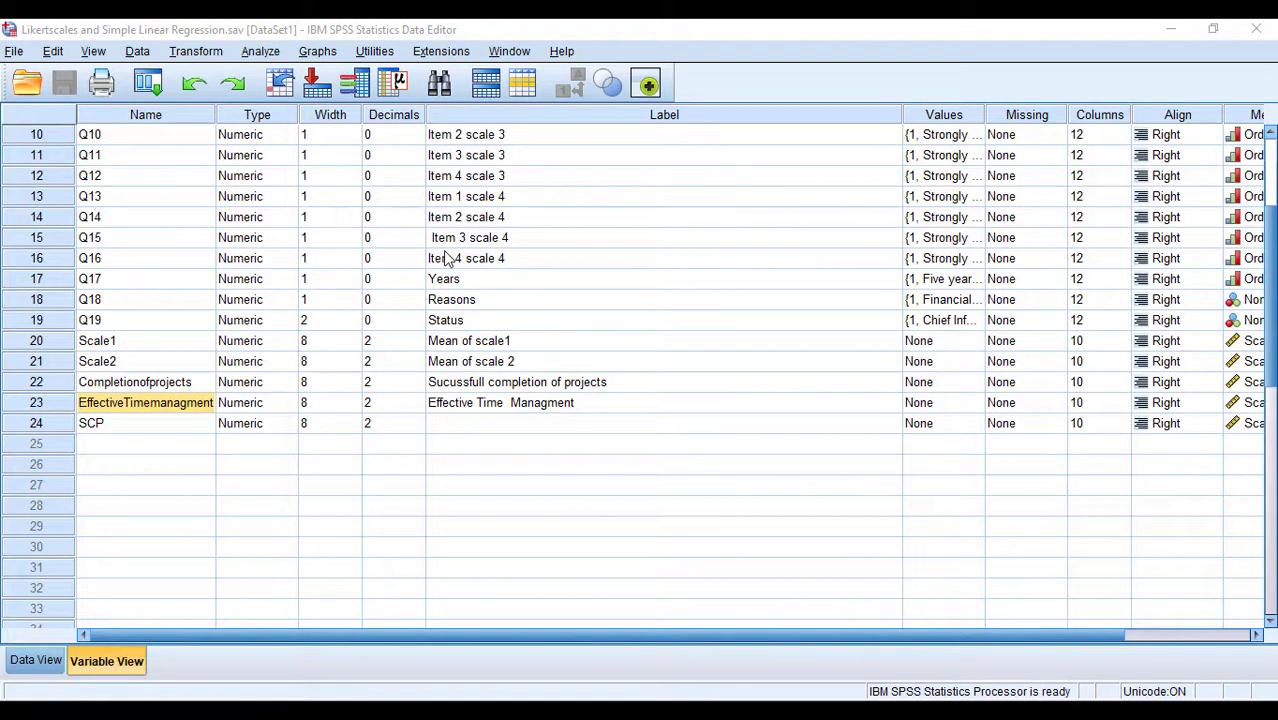
click(259, 51)
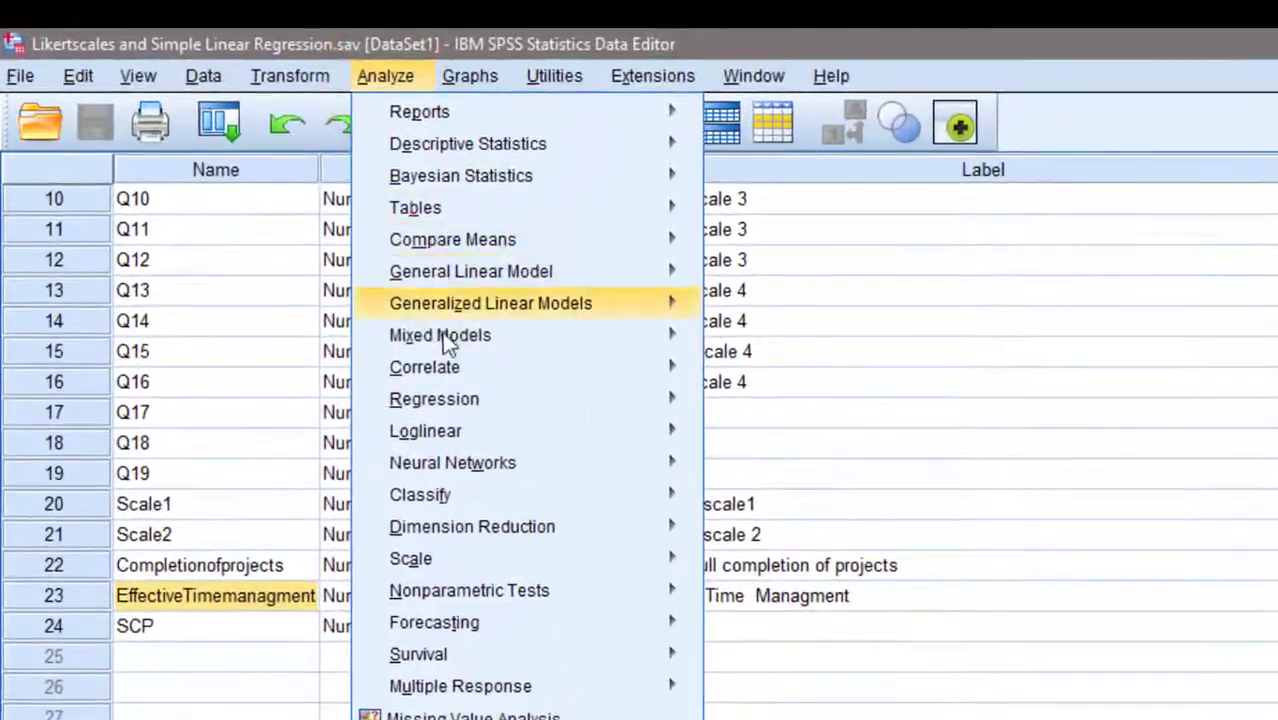
mouse_move(419, 378)
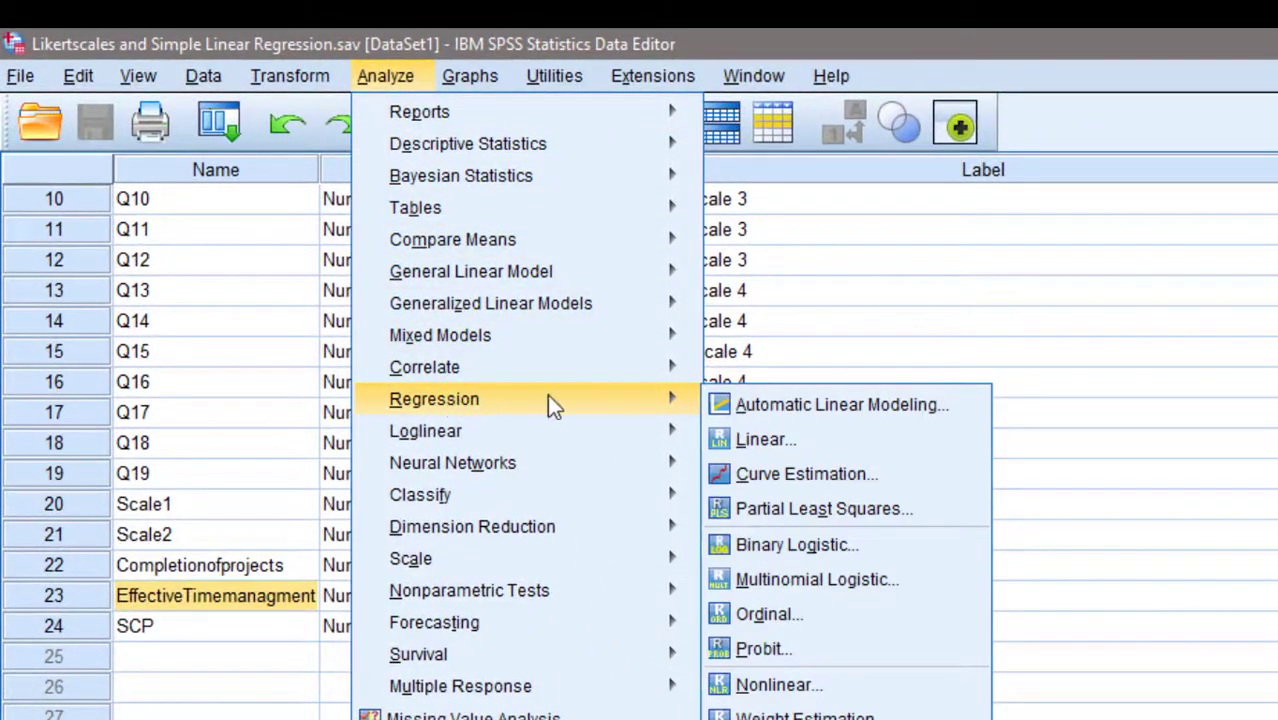
click(790, 436)
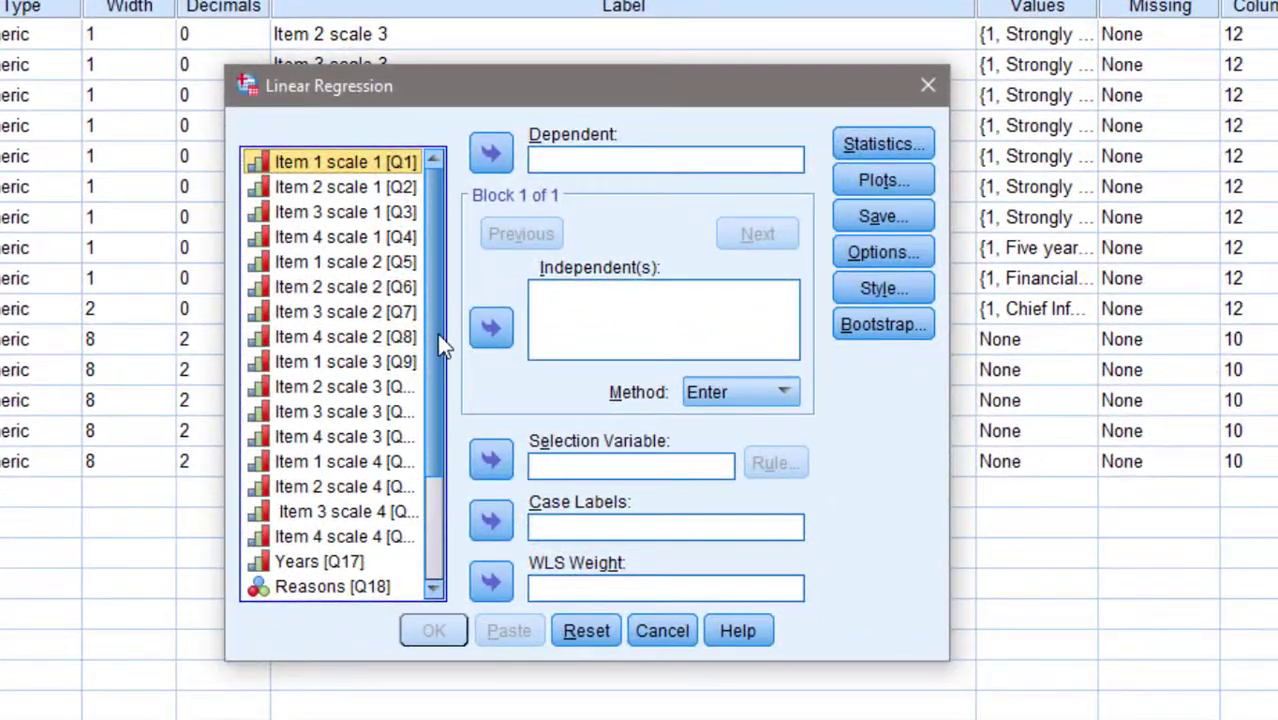
drag(442, 343, 446, 460)
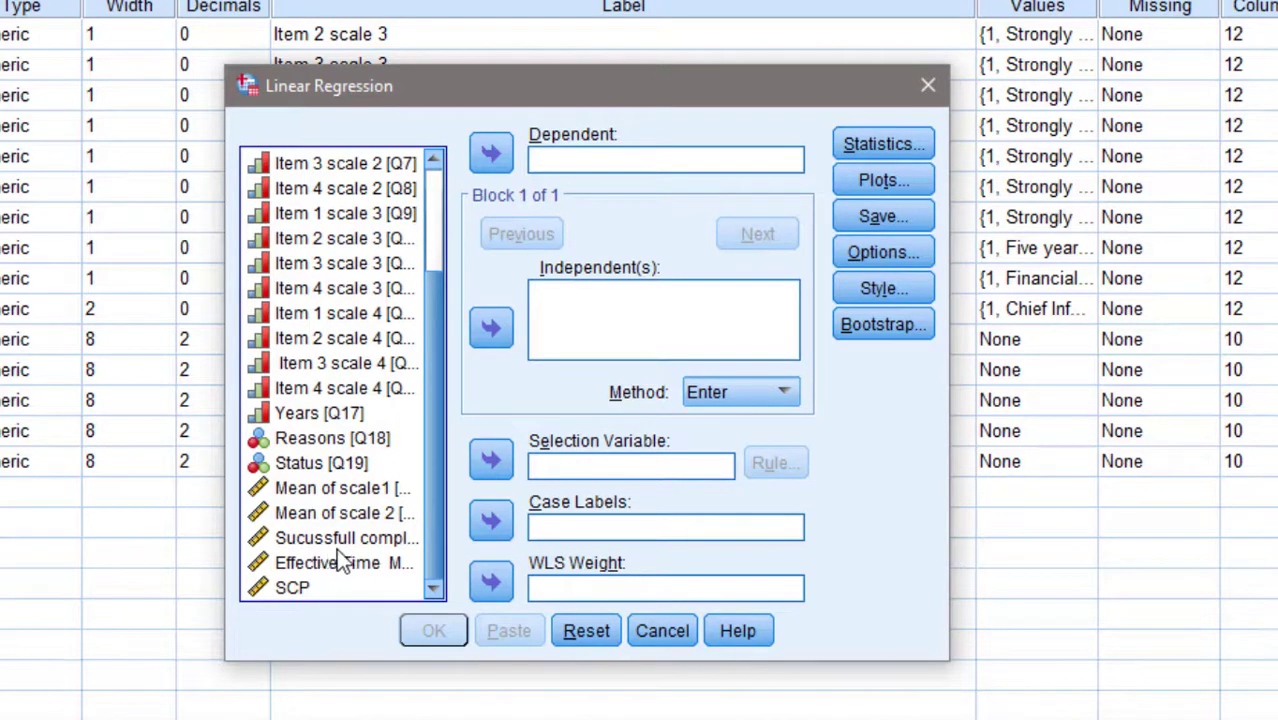
click(300, 540)
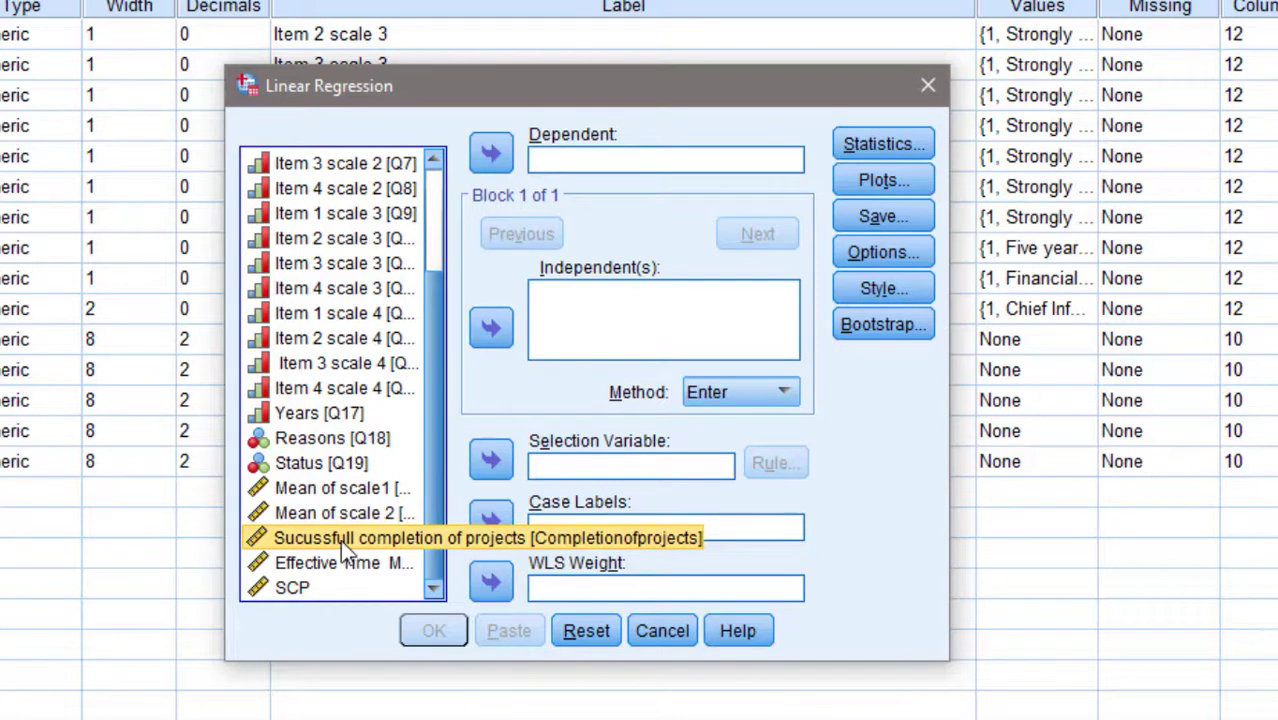
click(340, 540)
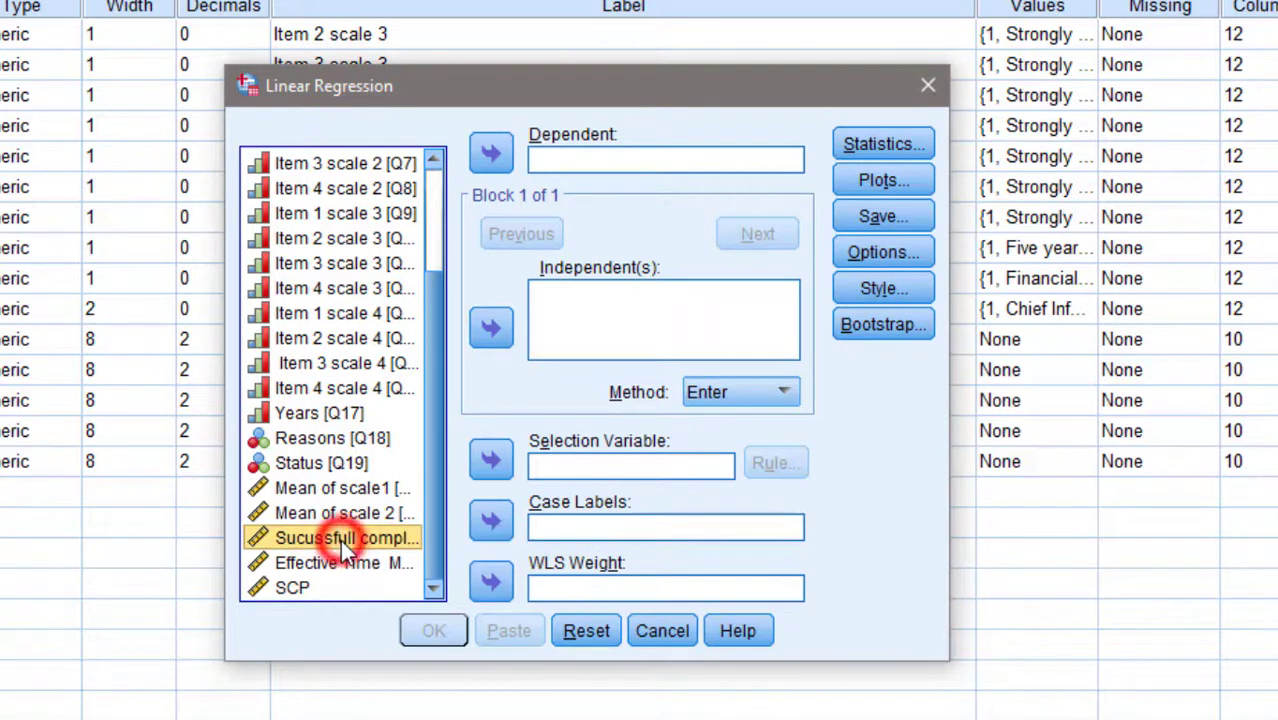
click(494, 155)
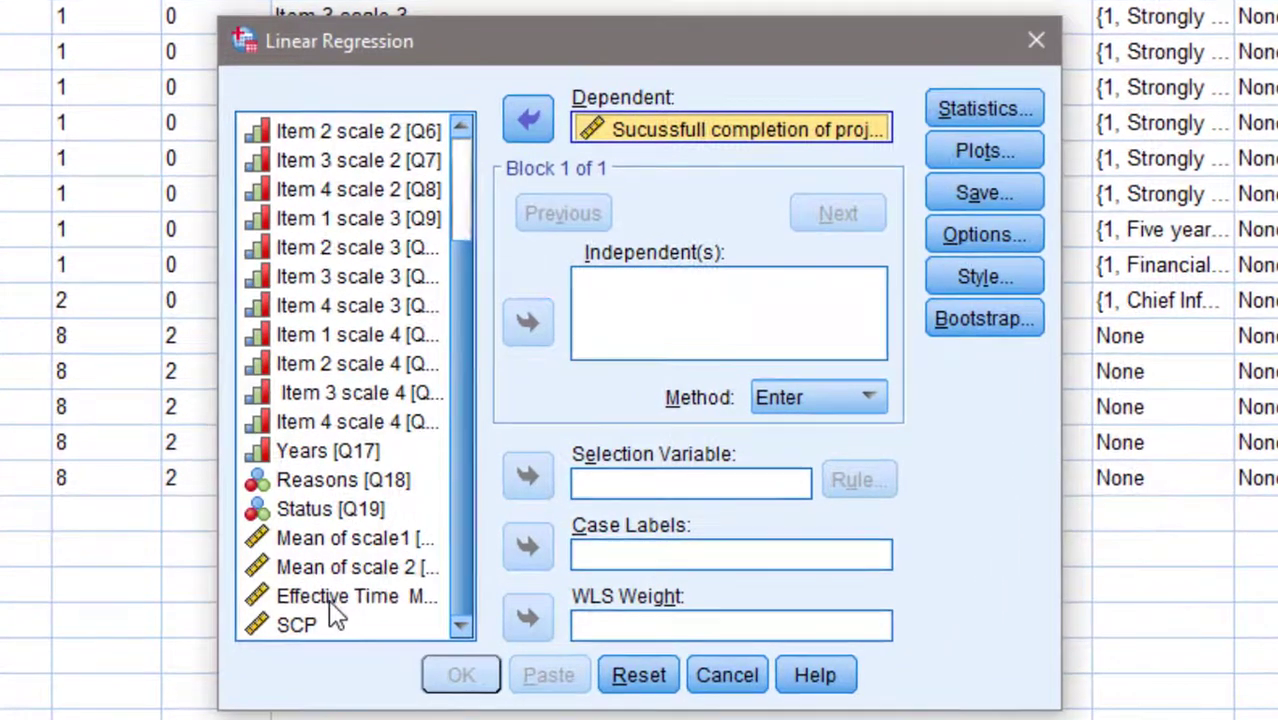
Step: Set Effective Time Managment as the independent variable and add R squared change and Durbin-Watson to the regression statistics
click(335, 596)
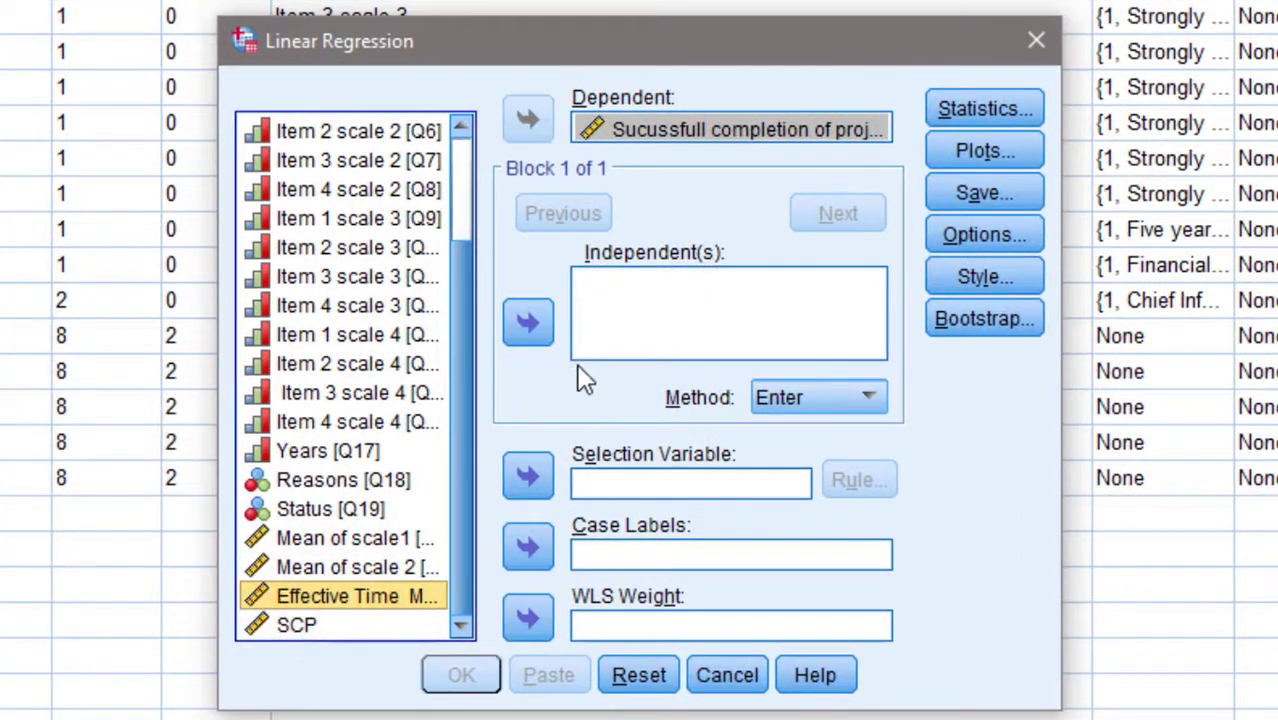
click(528, 324)
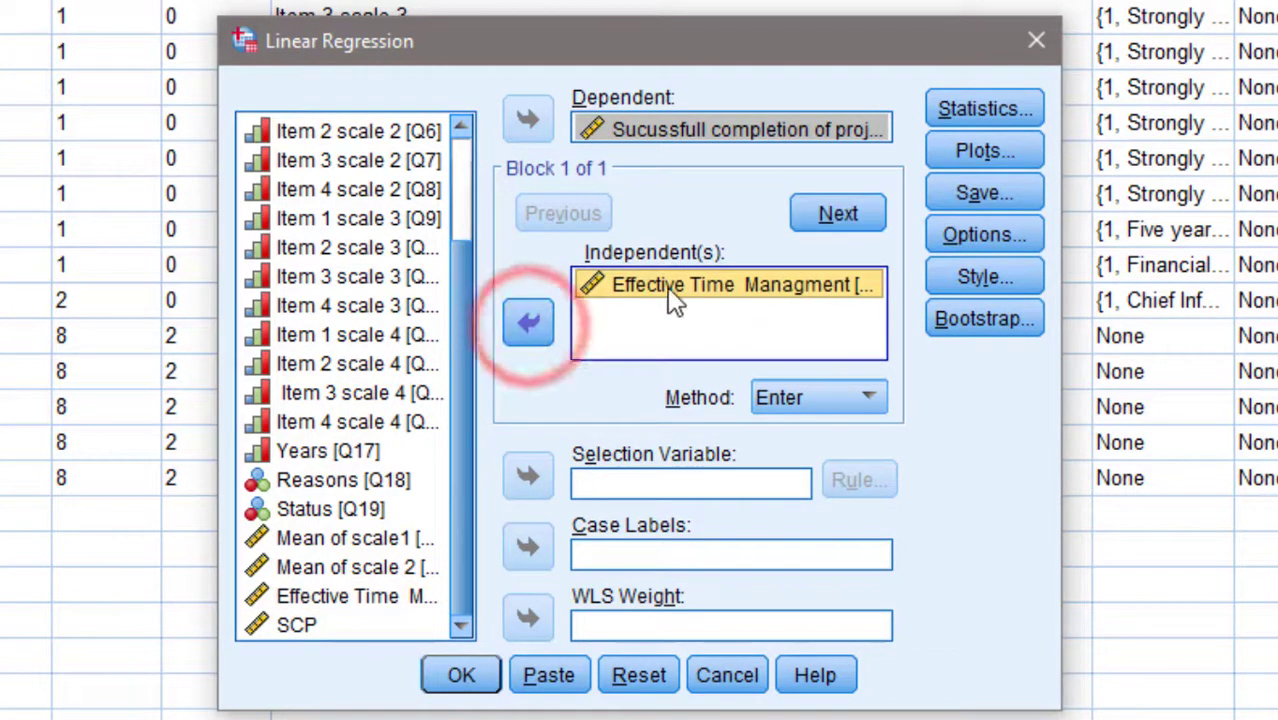
click(984, 109)
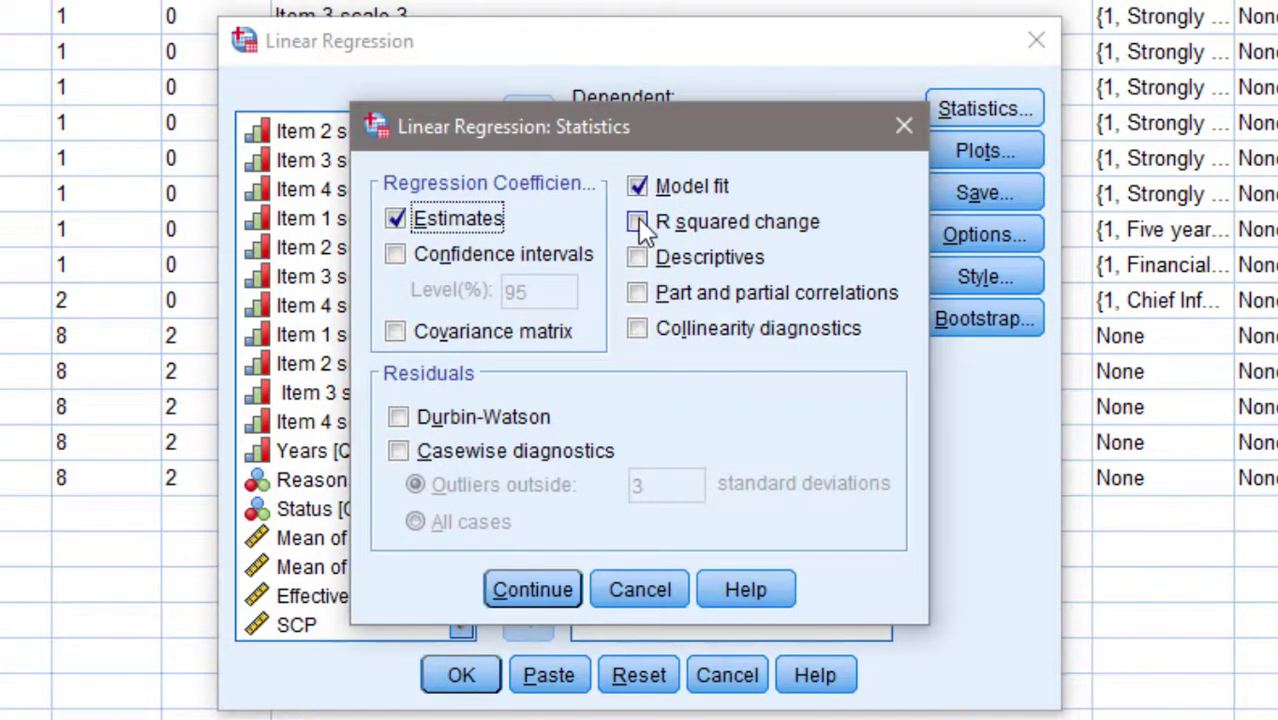
click(639, 221)
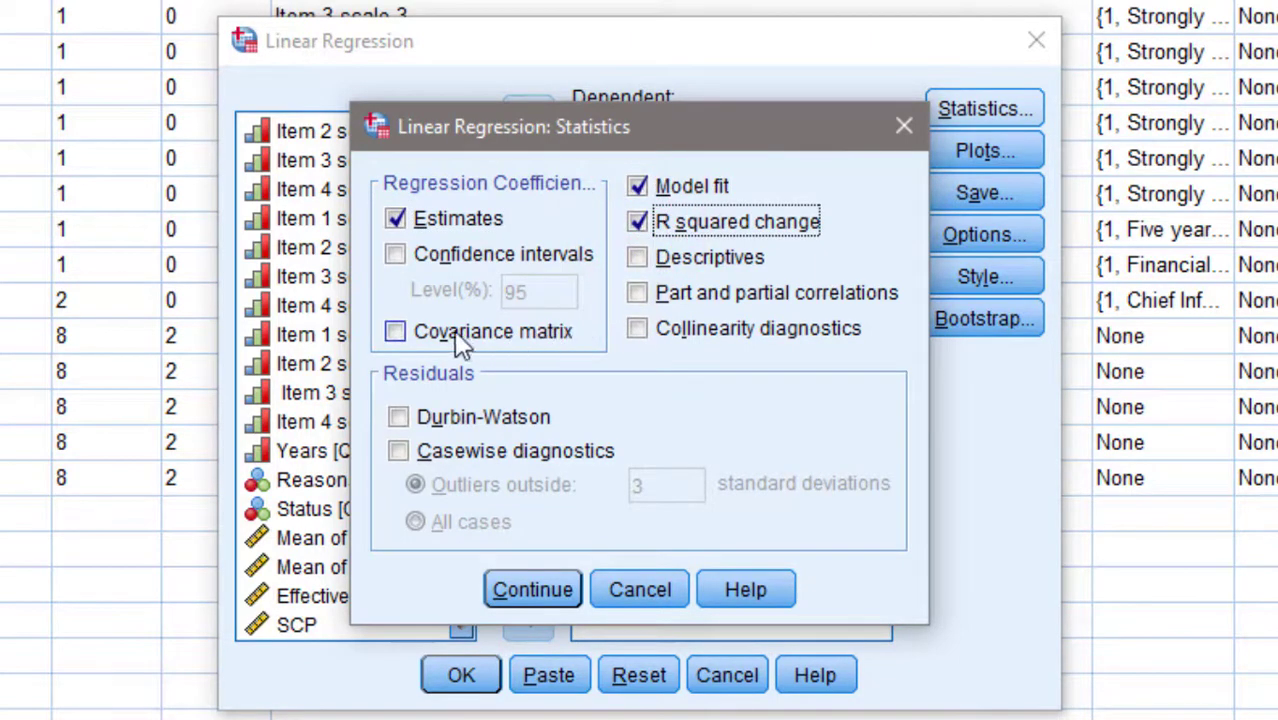
click(399, 418)
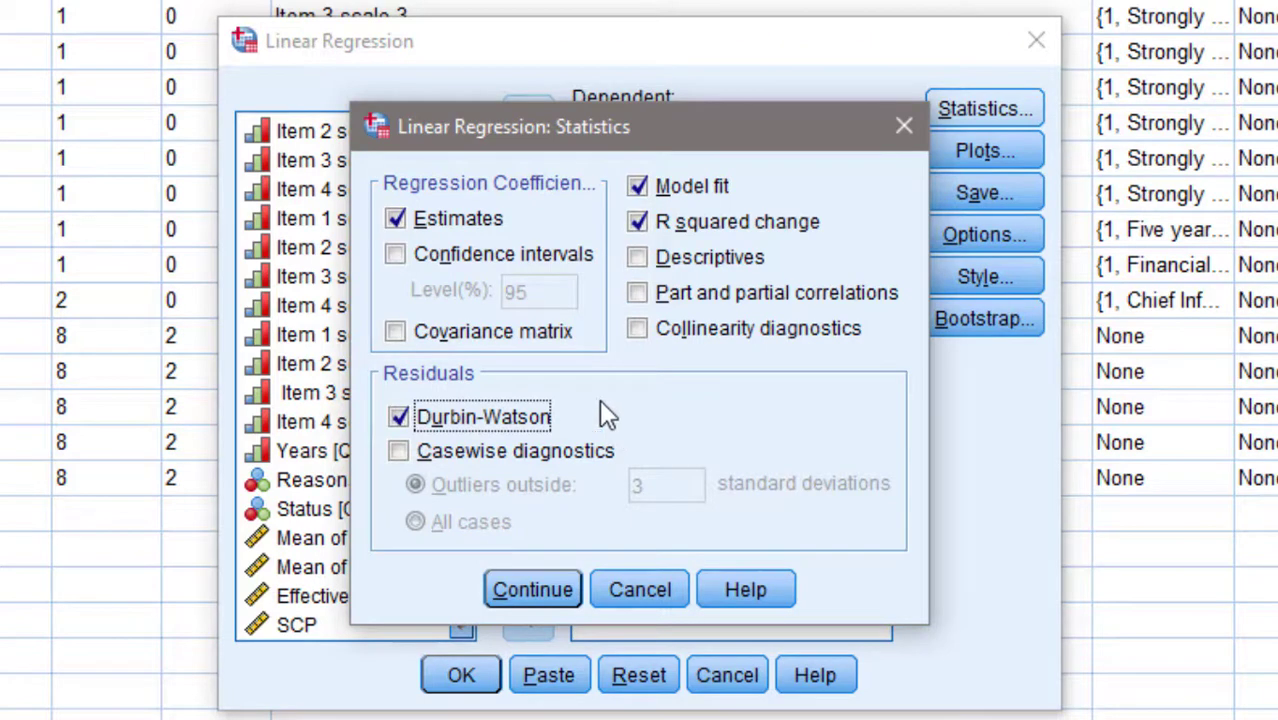
click(535, 589)
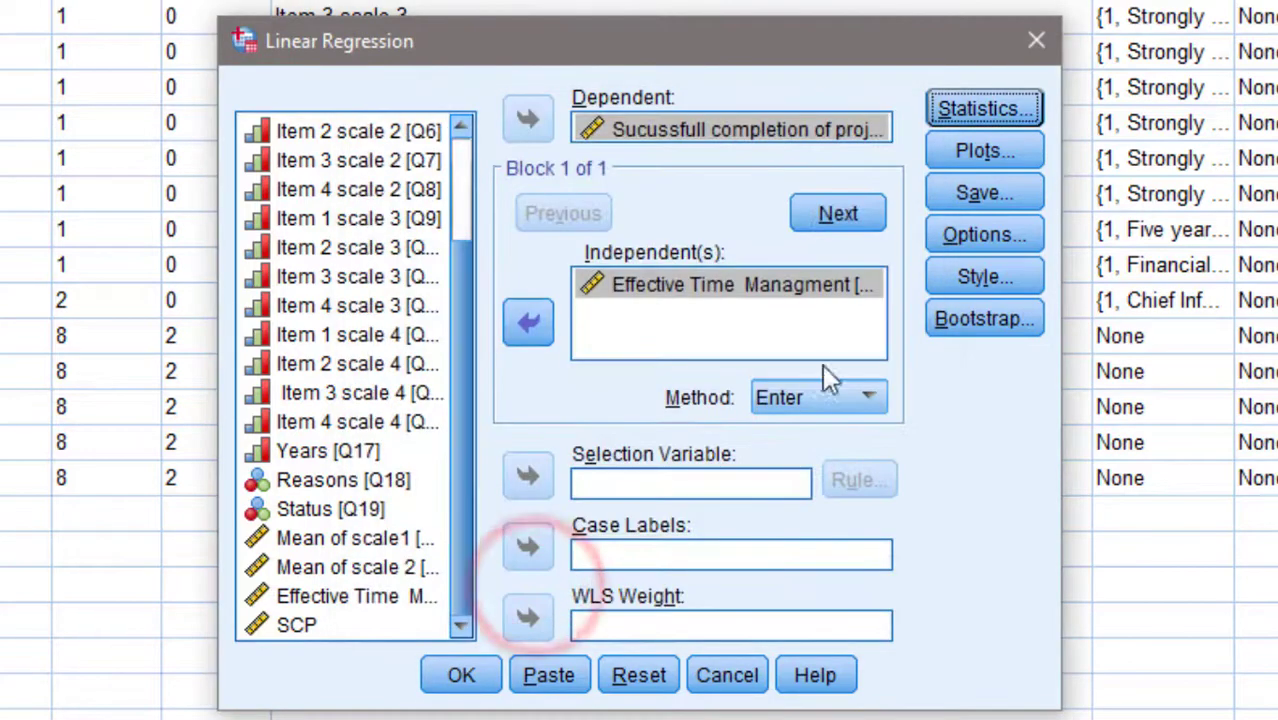
Step: Define the regression's residual scatter plot with *ZPRED on the X axis and *ZRESID on the Y axis
click(982, 153)
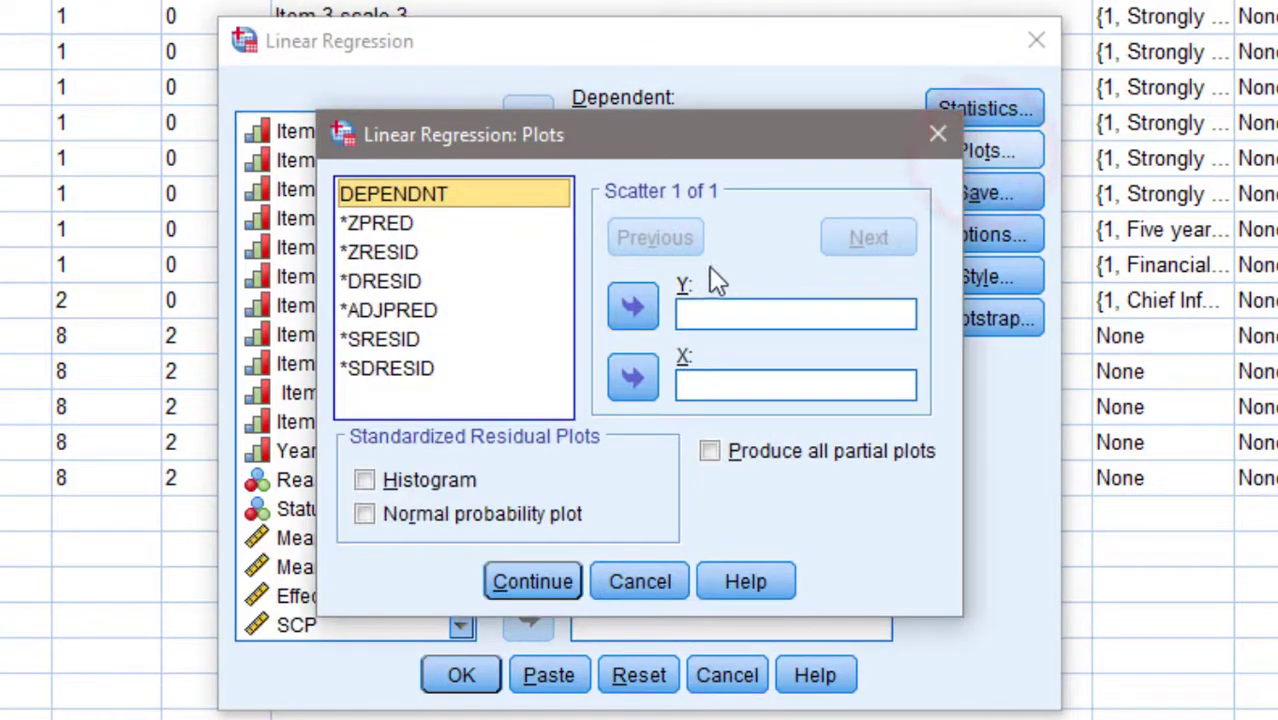
click(398, 226)
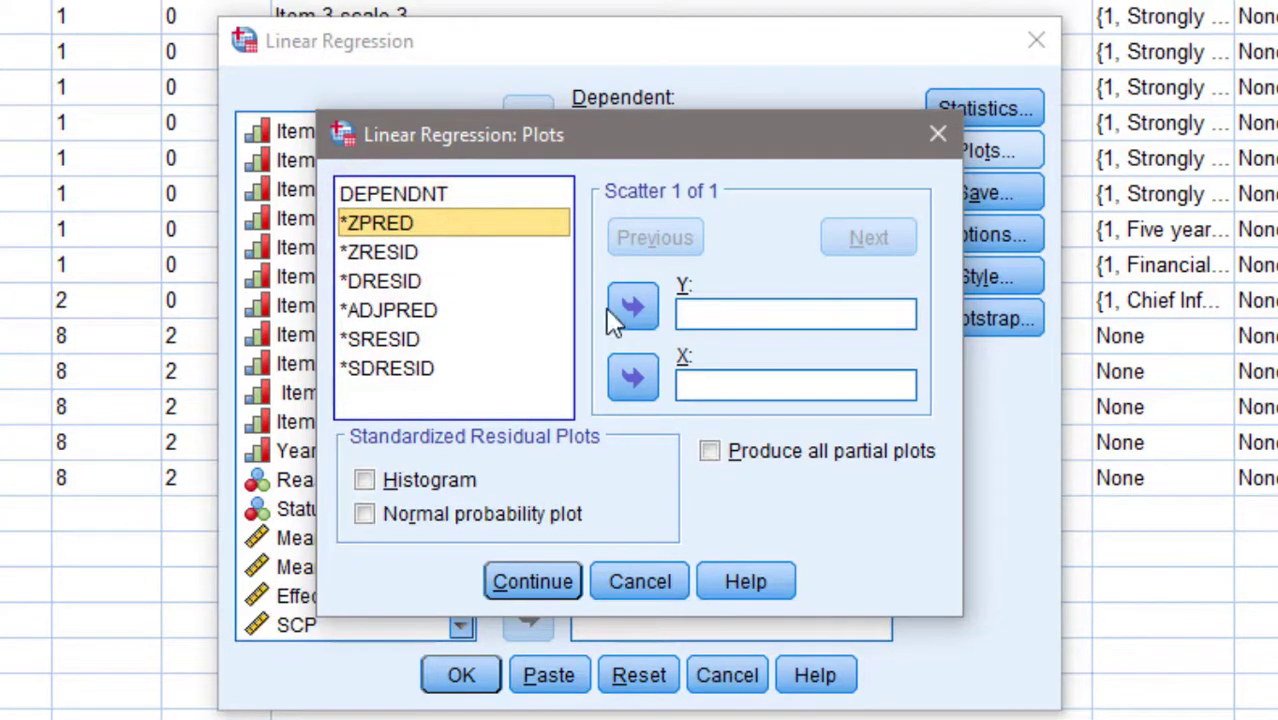
click(633, 380)
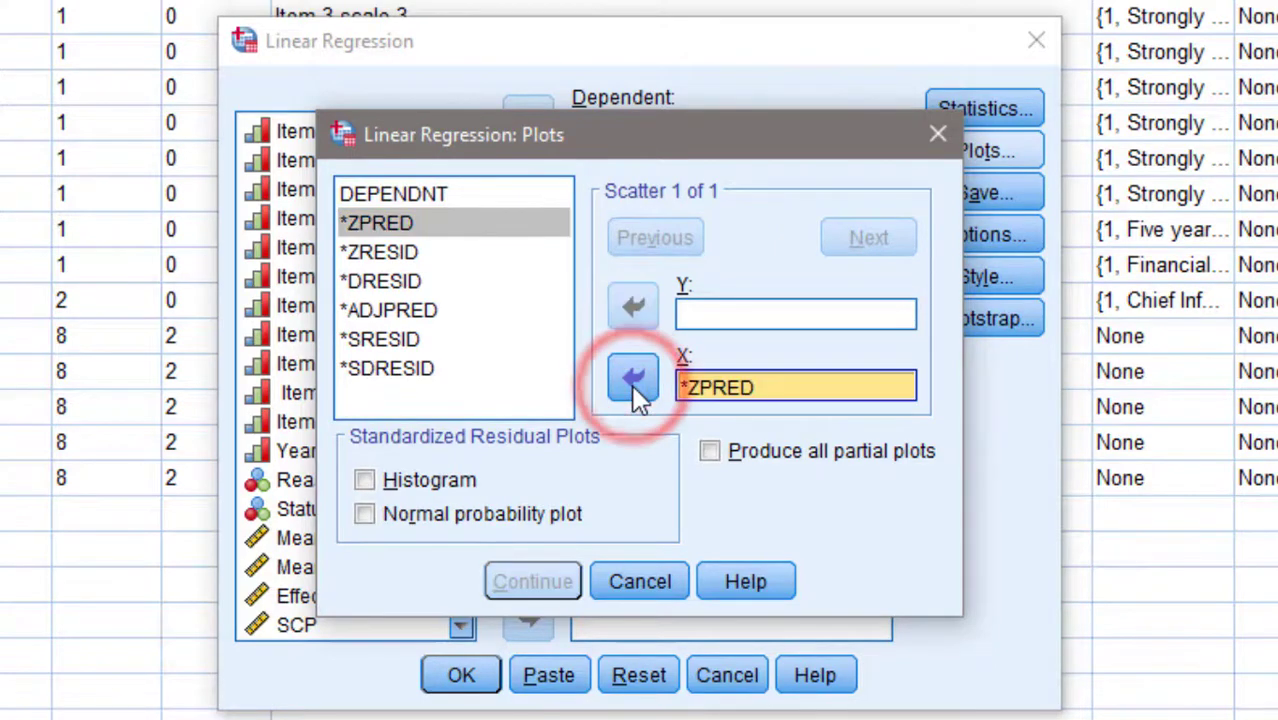
click(381, 258)
click(633, 306)
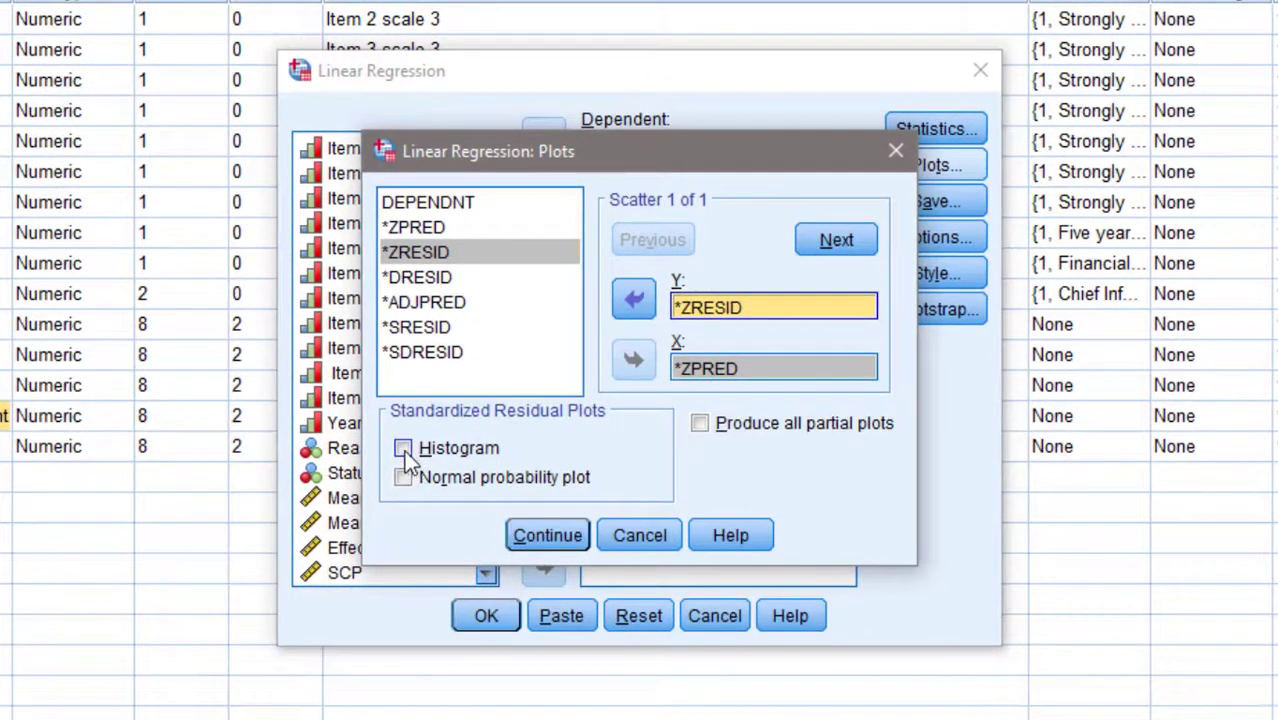
Step: Include the histogram and normal probability plot of the standardized residuals, and run the regression
click(404, 449)
click(404, 478)
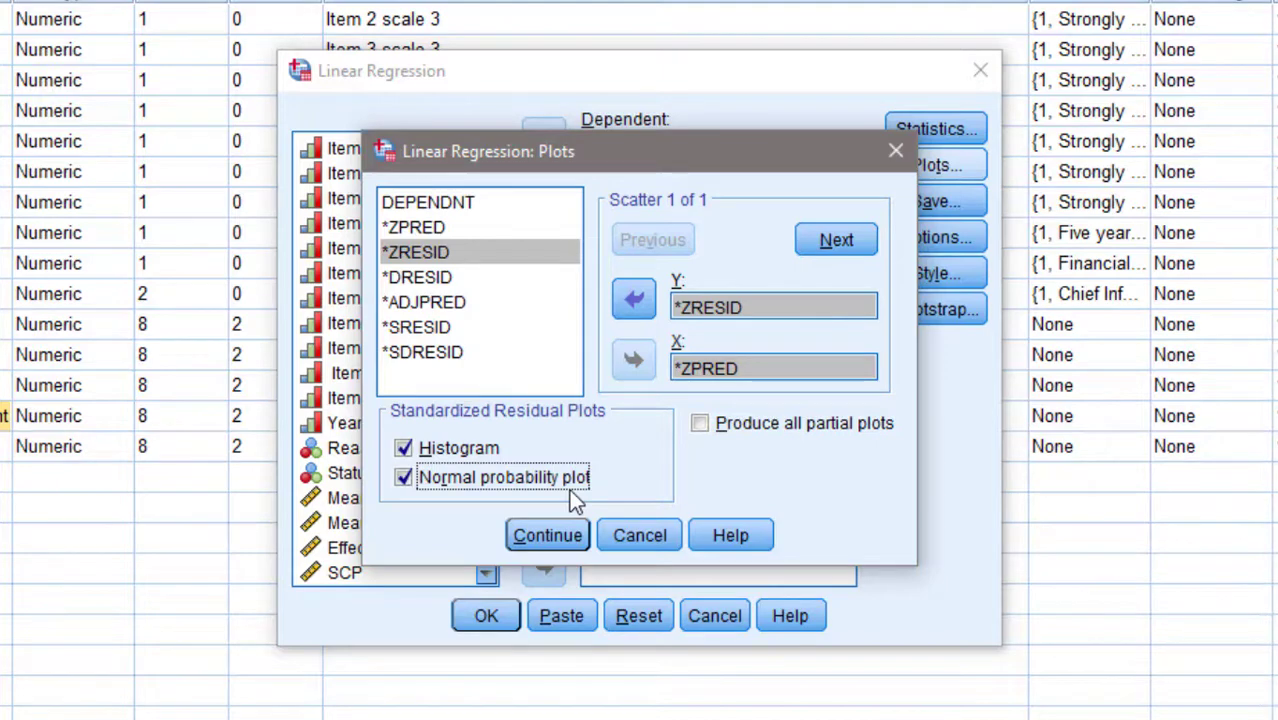
click(545, 537)
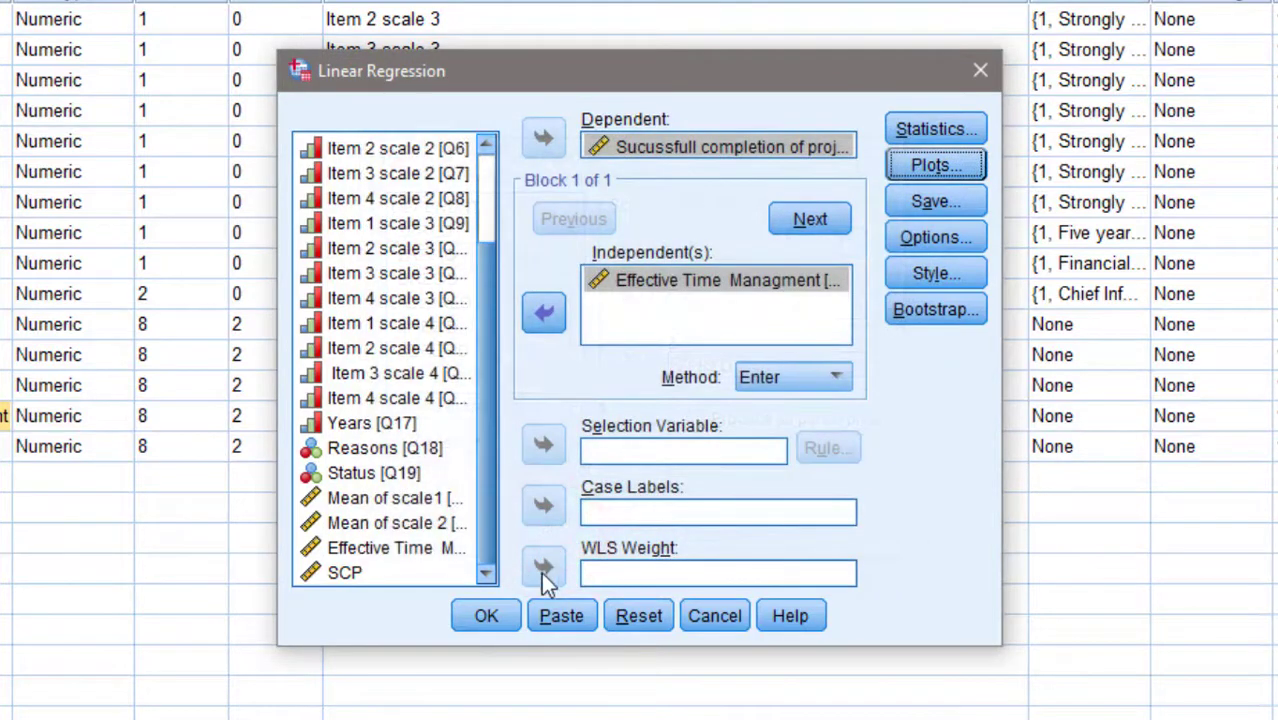
click(484, 618)
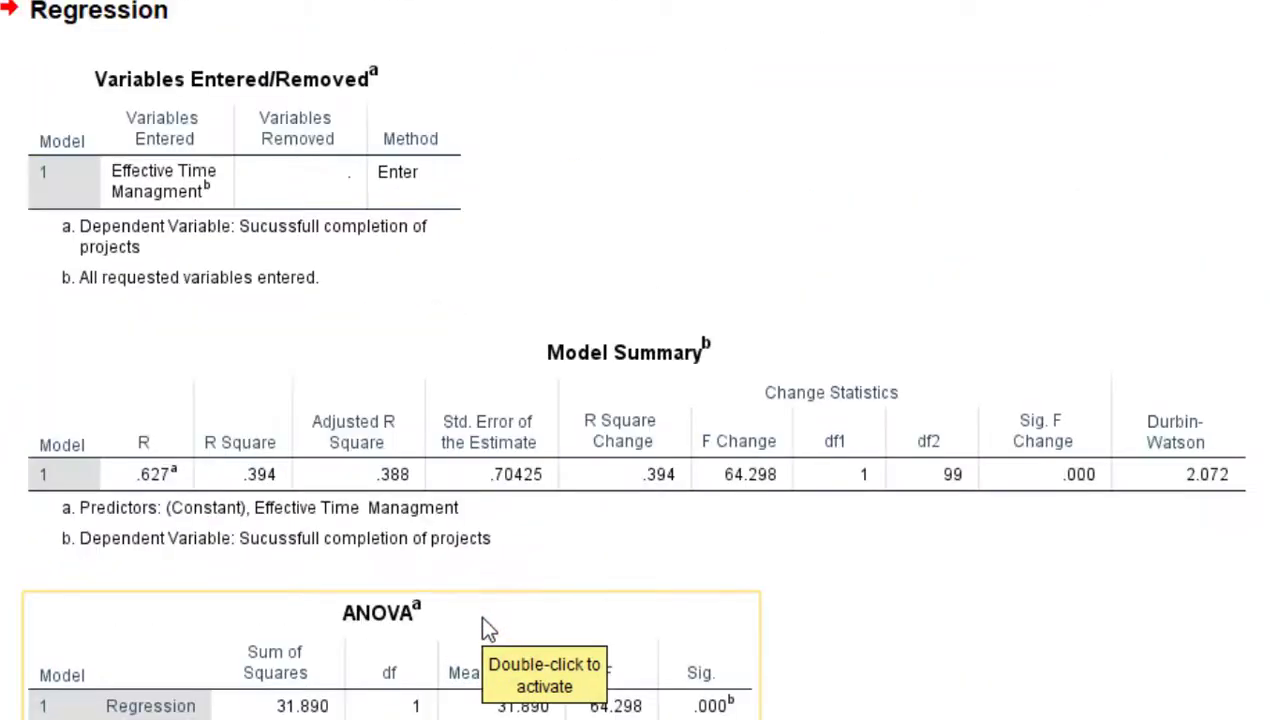
Step: Examine the Variables Entered/Removed, Model Summary, ANOVA and Coefficients tables in the regression output
scroll(481, 616, up, 3)
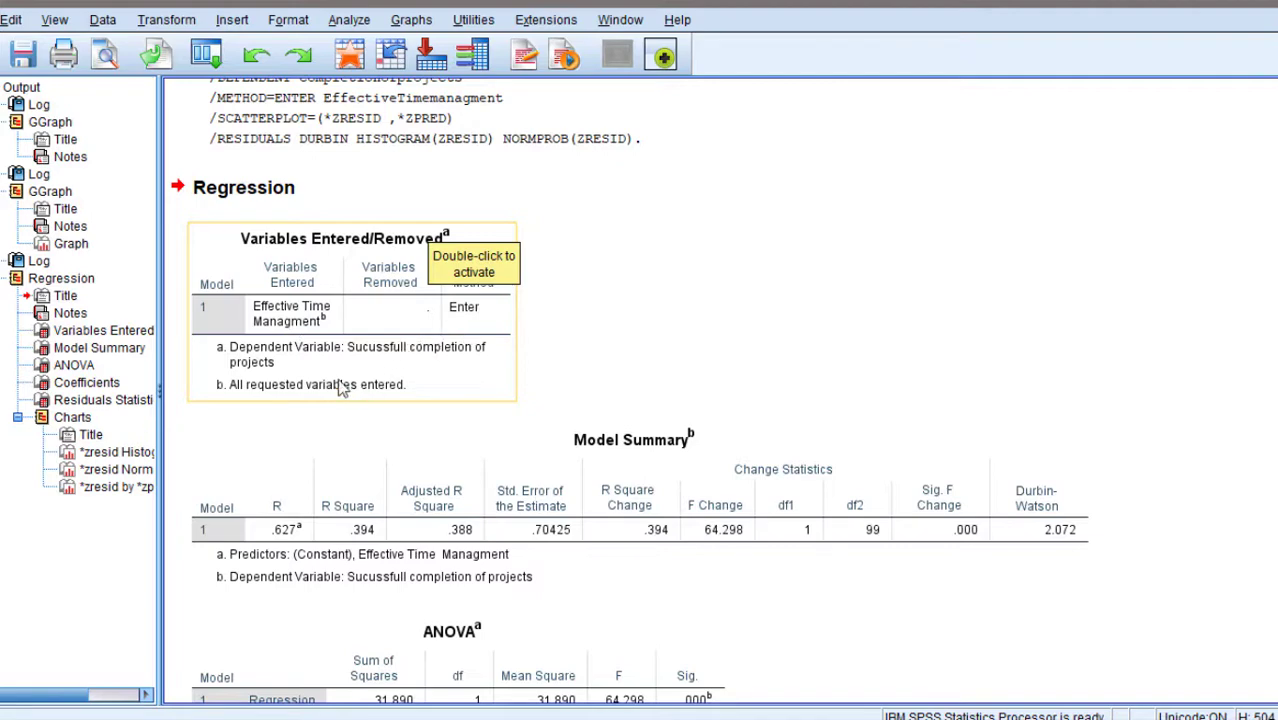
scroll(521, 447, up, 3)
scroll(521, 447, down, 2)
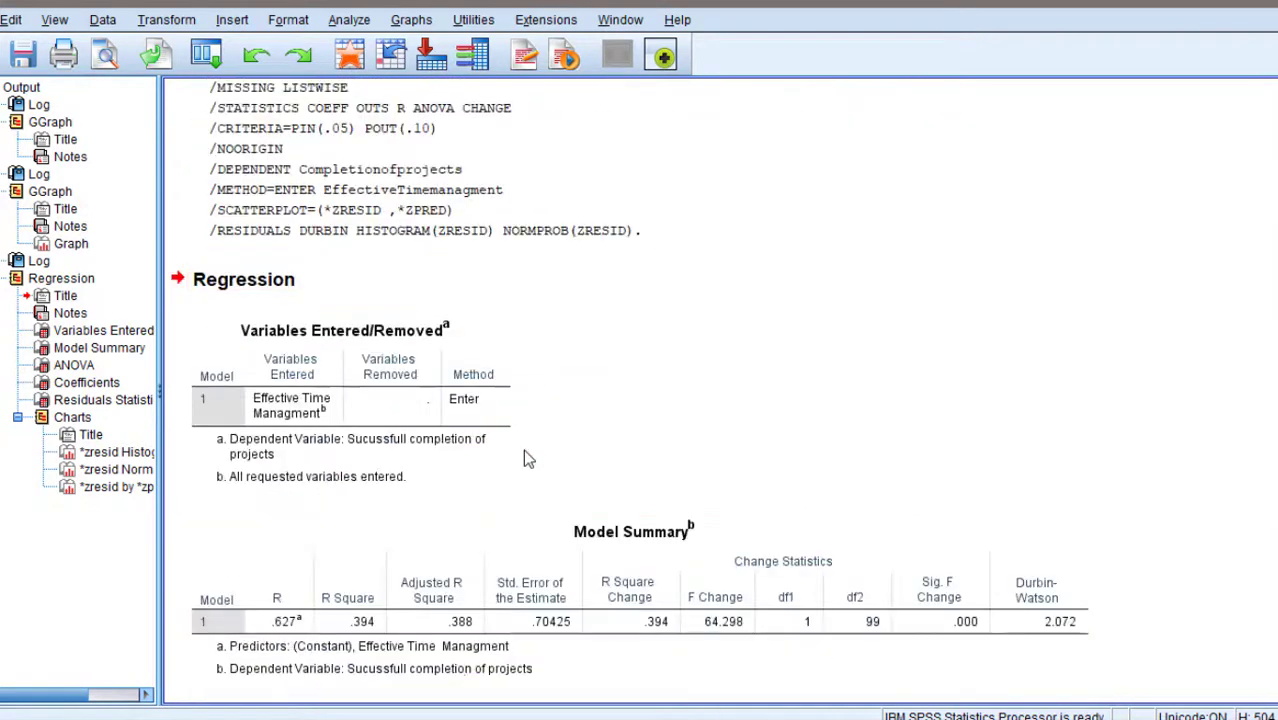
scroll(1266, 456, down, 5)
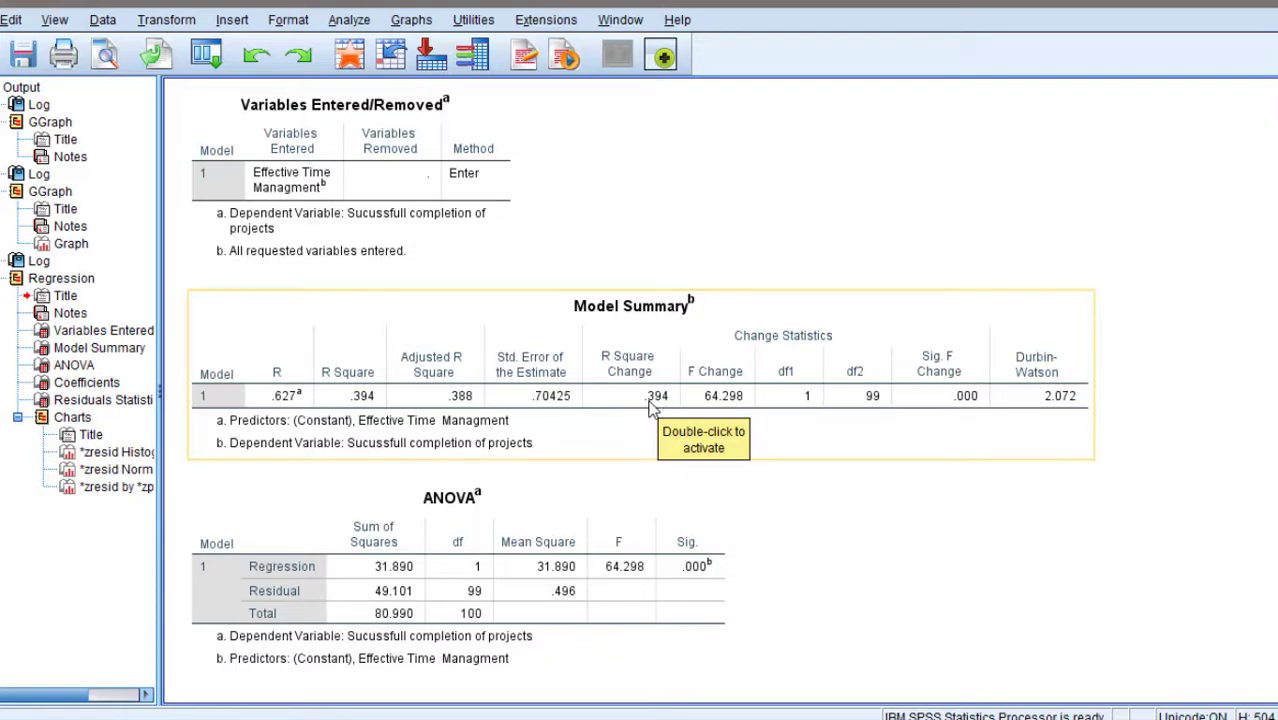
scroll(577, 406, down, 3)
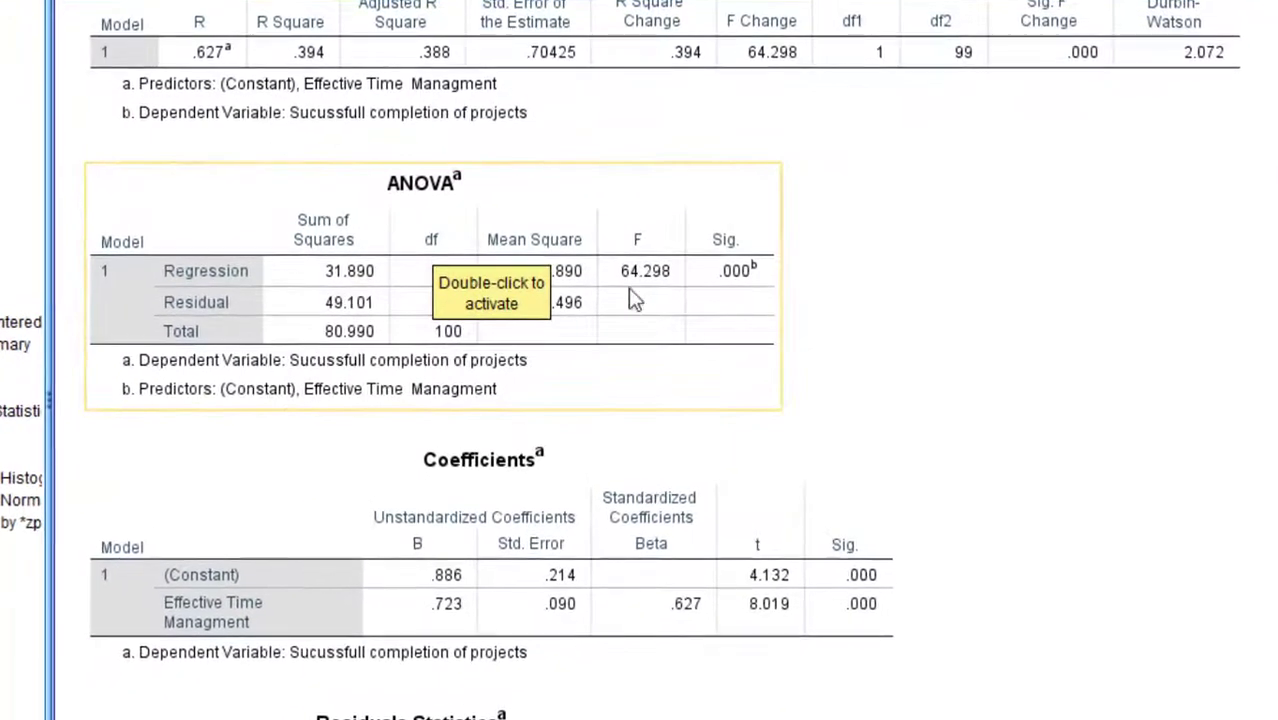
scroll(478, 268, up, 10)
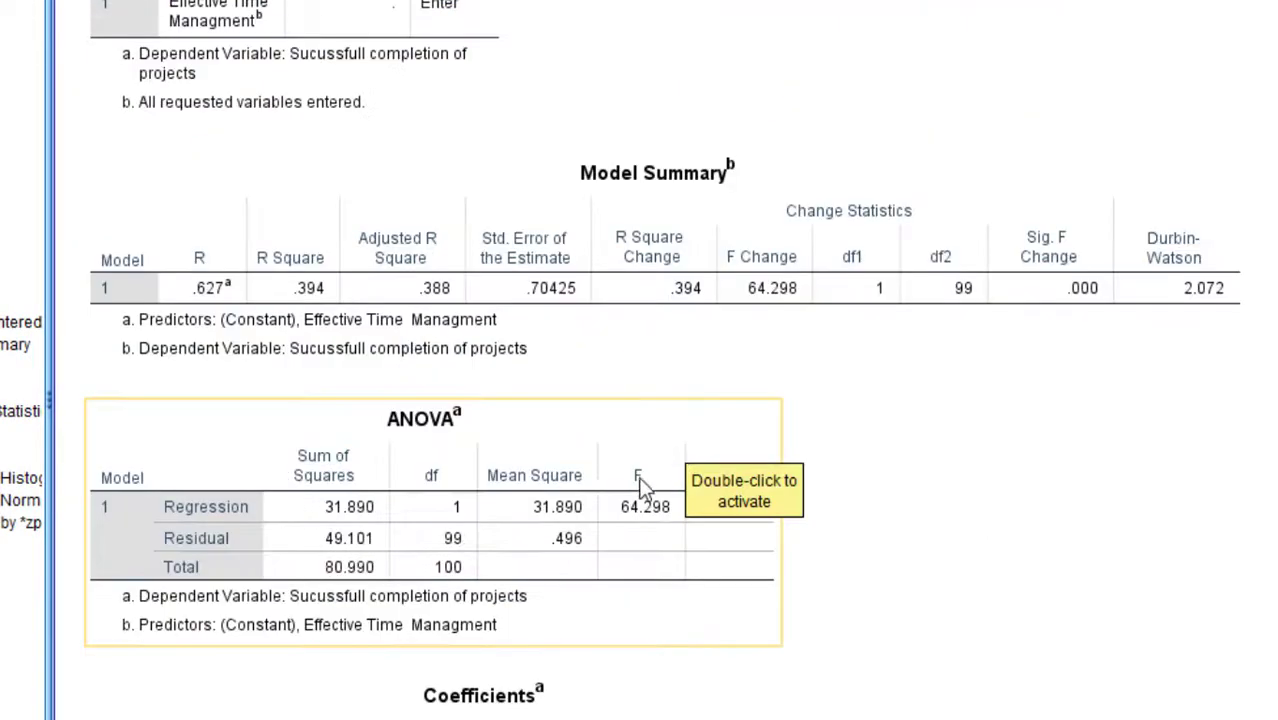
scroll(666, 394, down, 10)
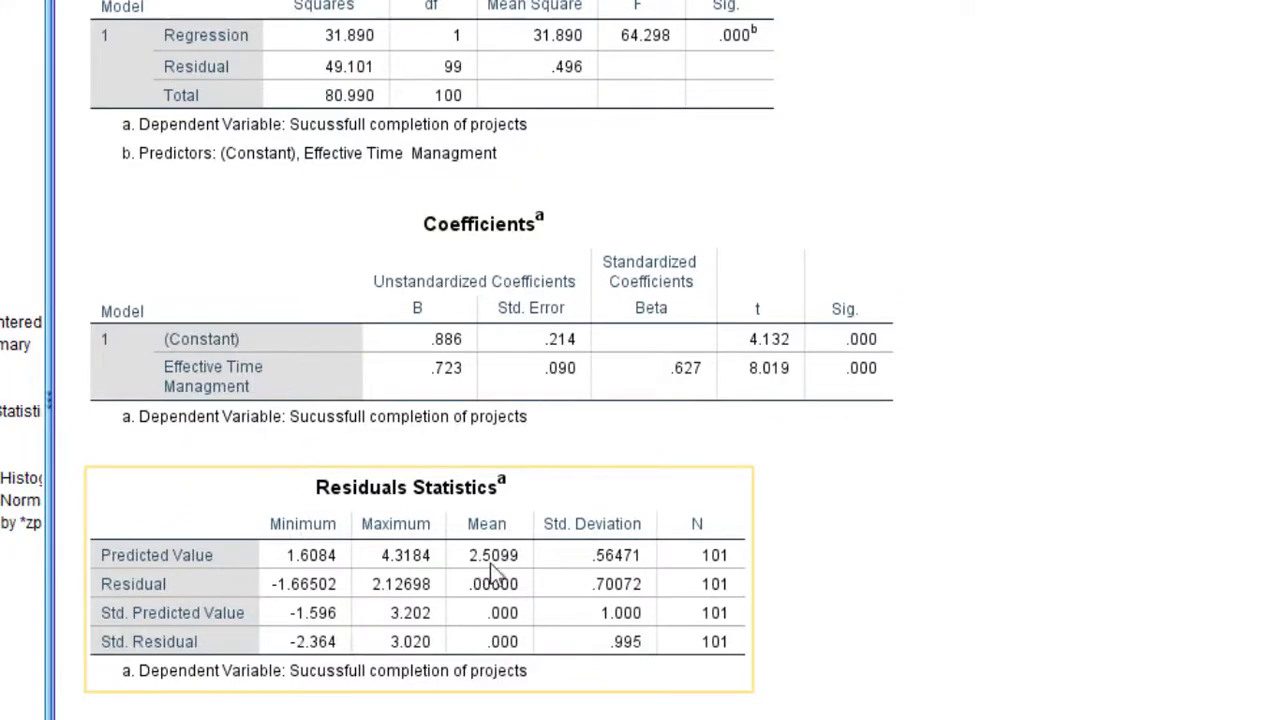
Step: Inspect the residual histogram, the normal P-P plot and the scatterplot of standardized residuals against predicted values
scroll(500, 360, down, 10)
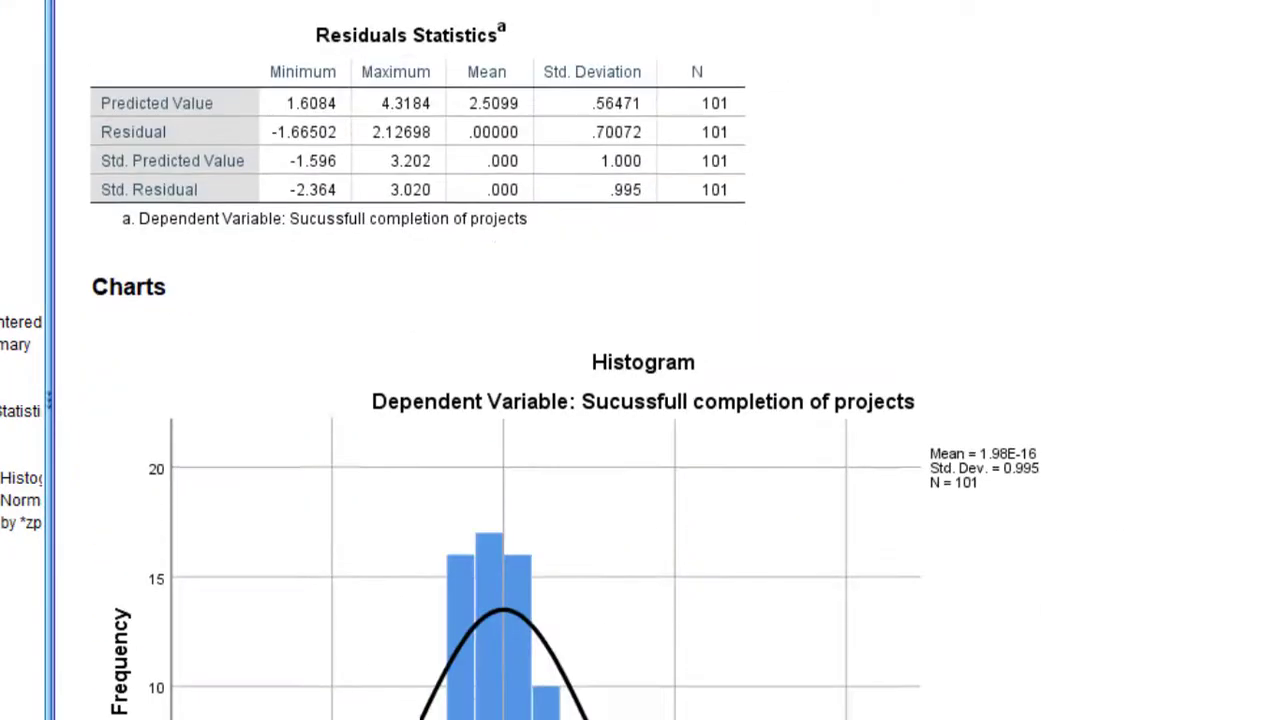
scroll(550, 360, down, 5)
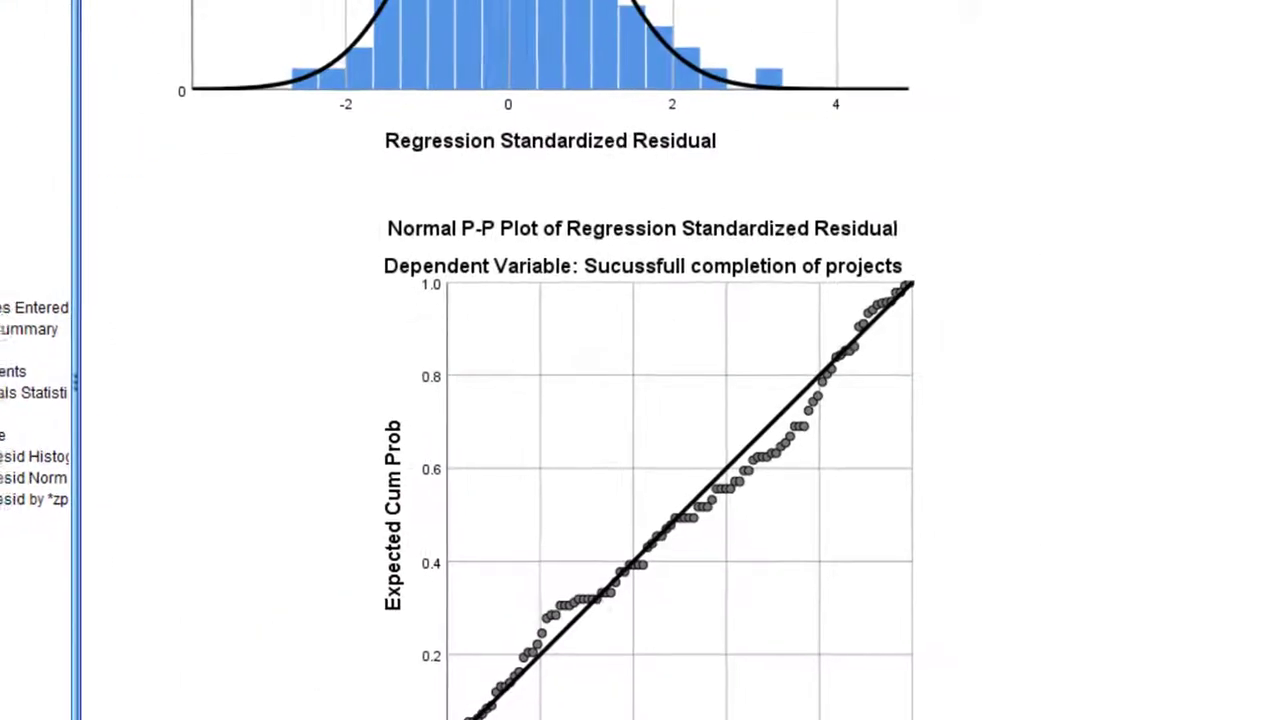
scroll(550, 360, up, 3)
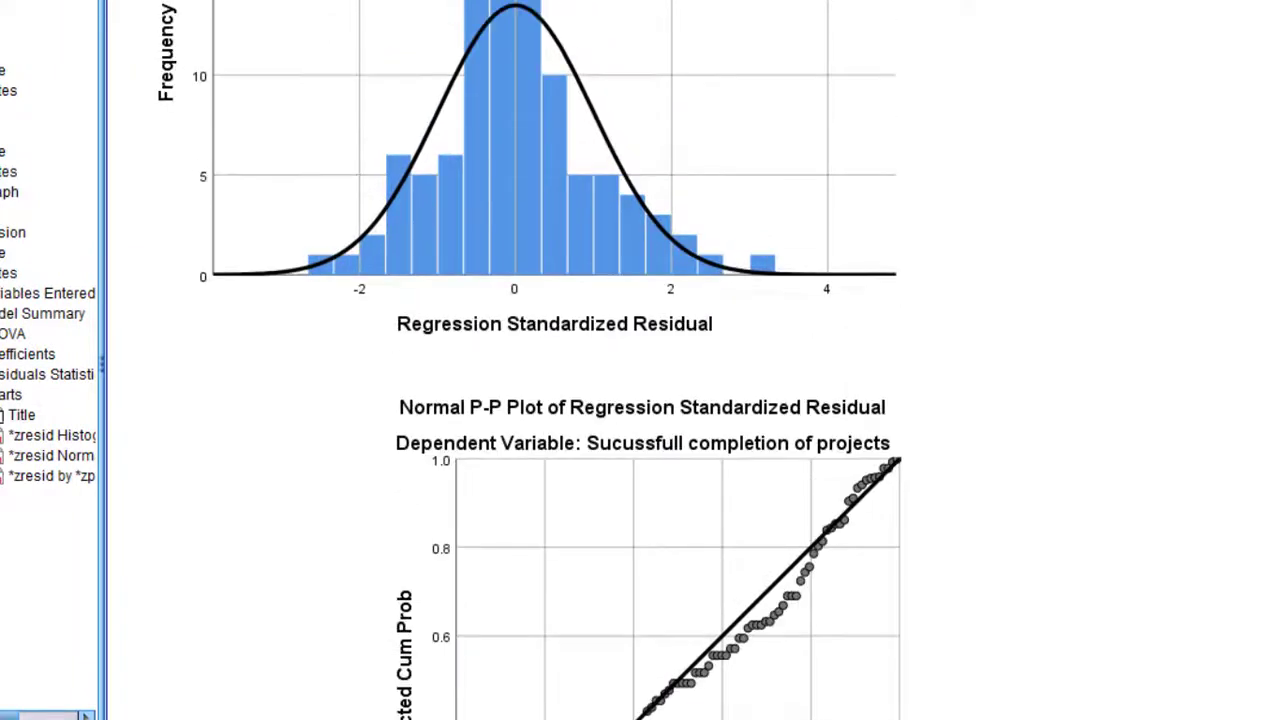
scroll(984, 593, up, 3)
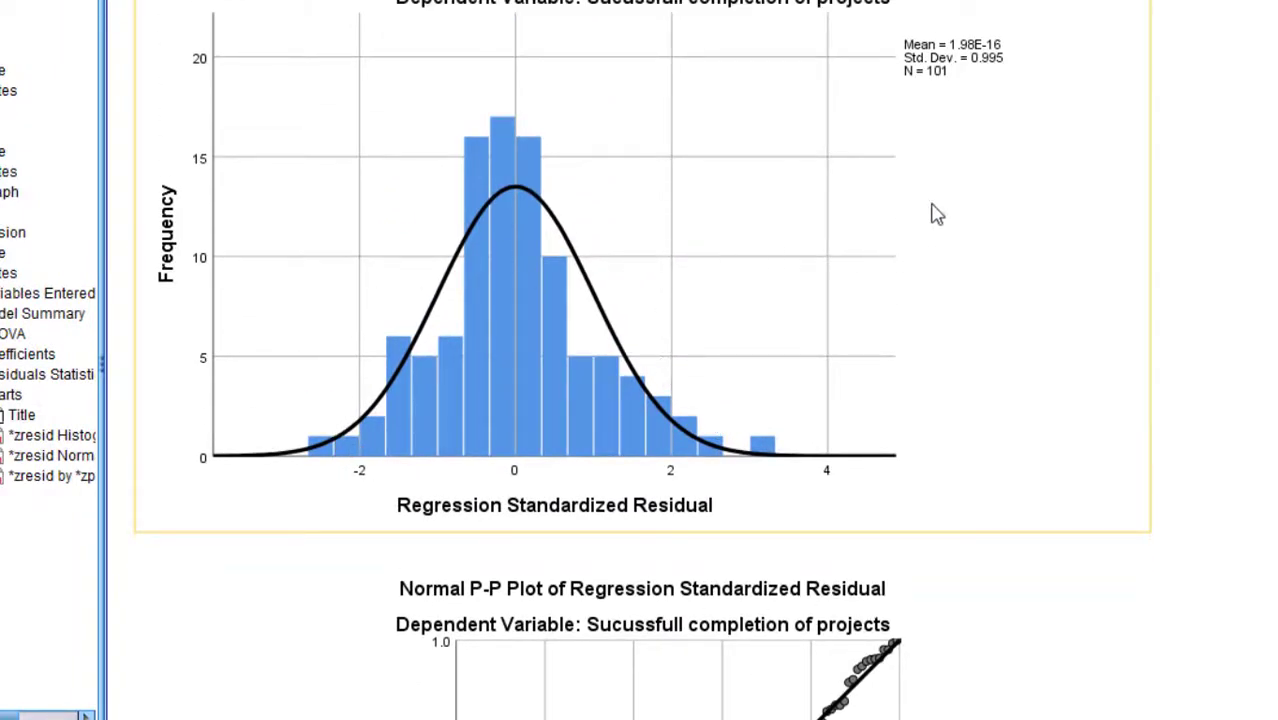
scroll(555, 360, down, 8)
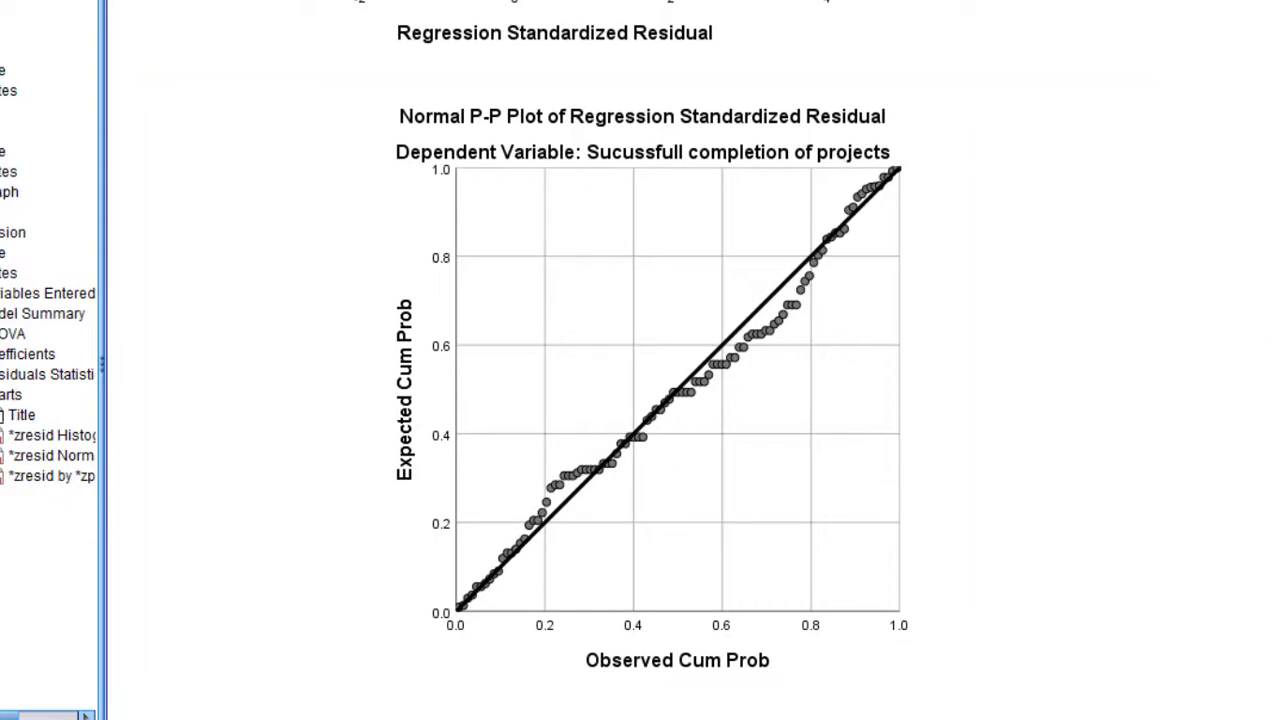
scroll(650, 380, down, 10)
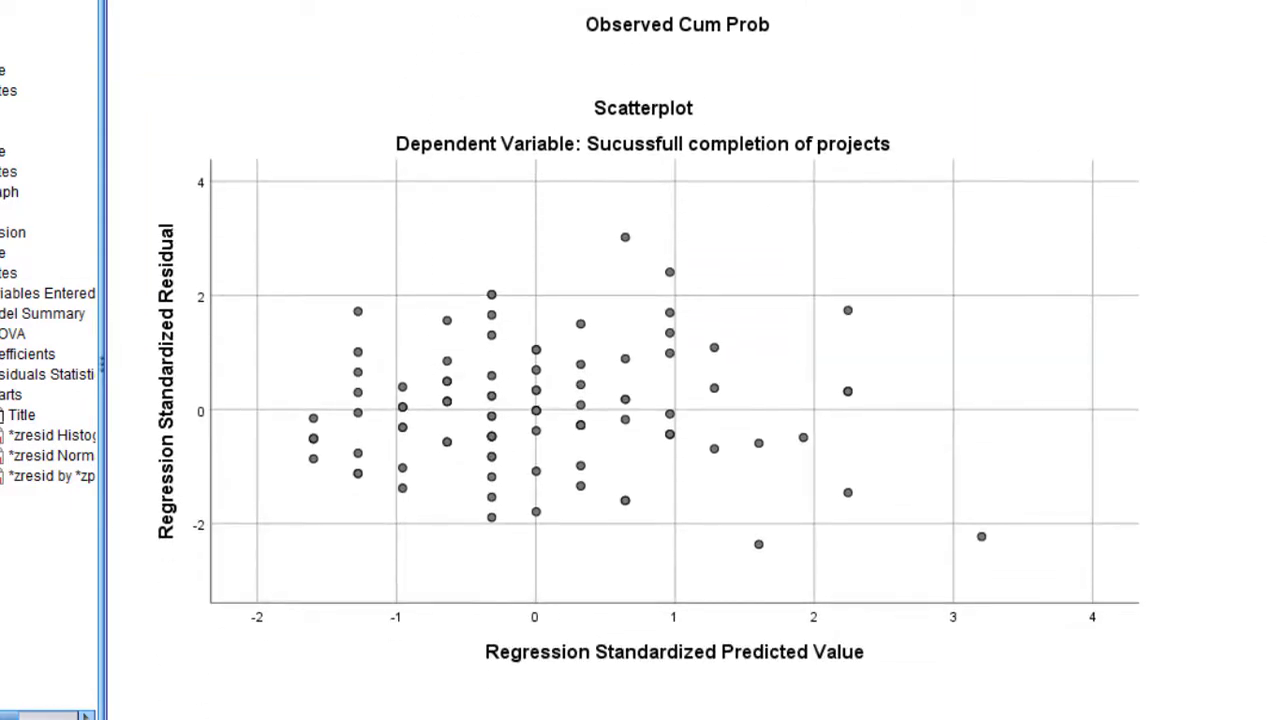
Step: Return to the regression tables and examine the standardized predicted value and residual rows in Residuals Statistics
scroll(650, 380, up, 11)
scroll(650, 380, up, 8)
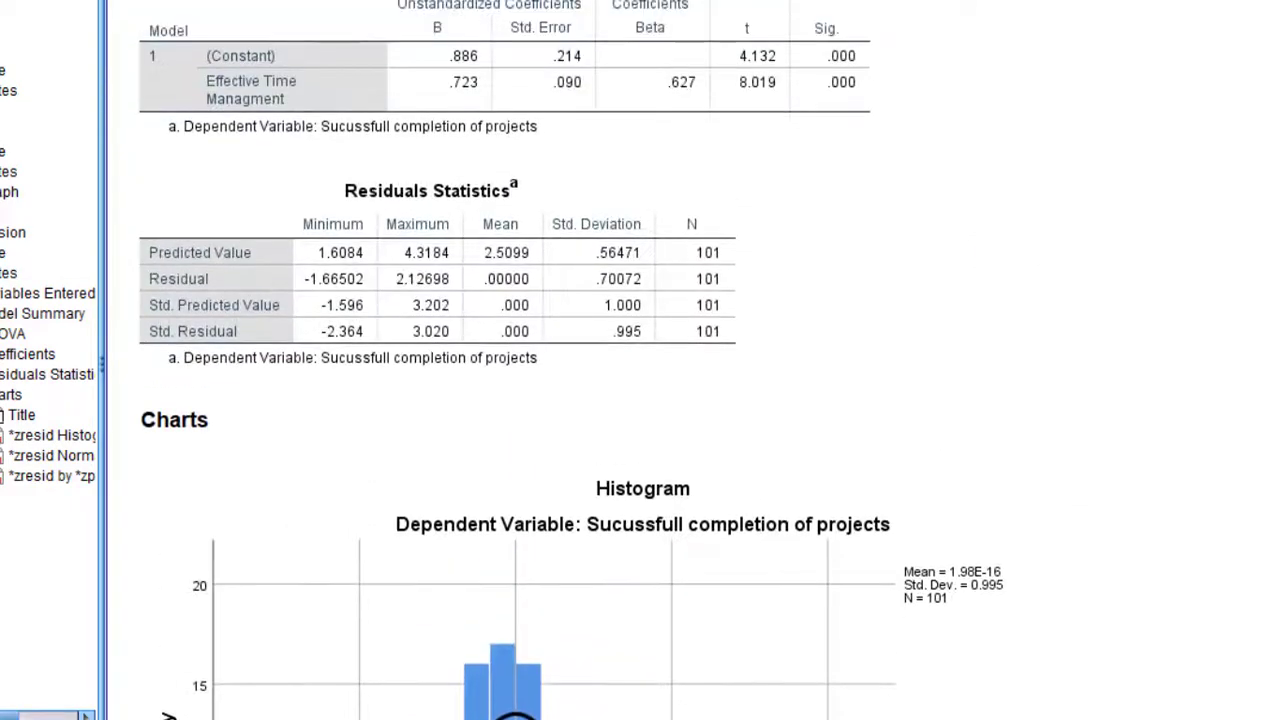
scroll(650, 380, up, 9)
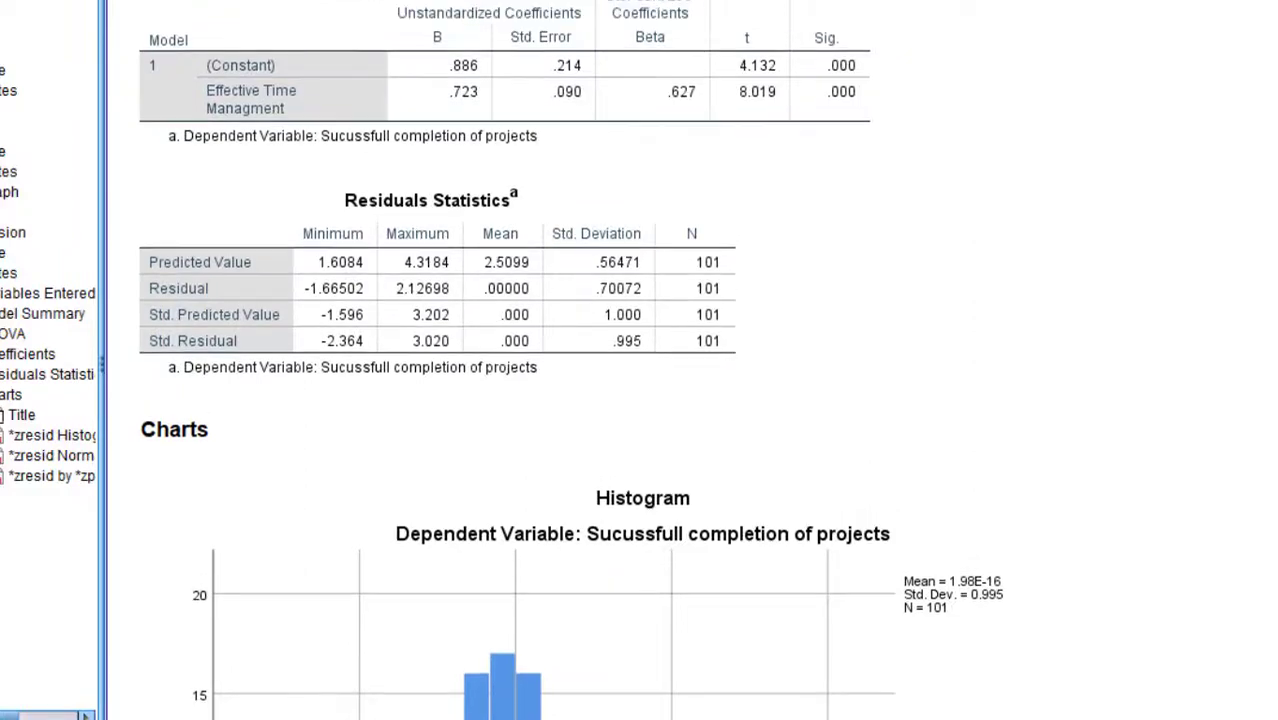
scroll(650, 380, up, 2)
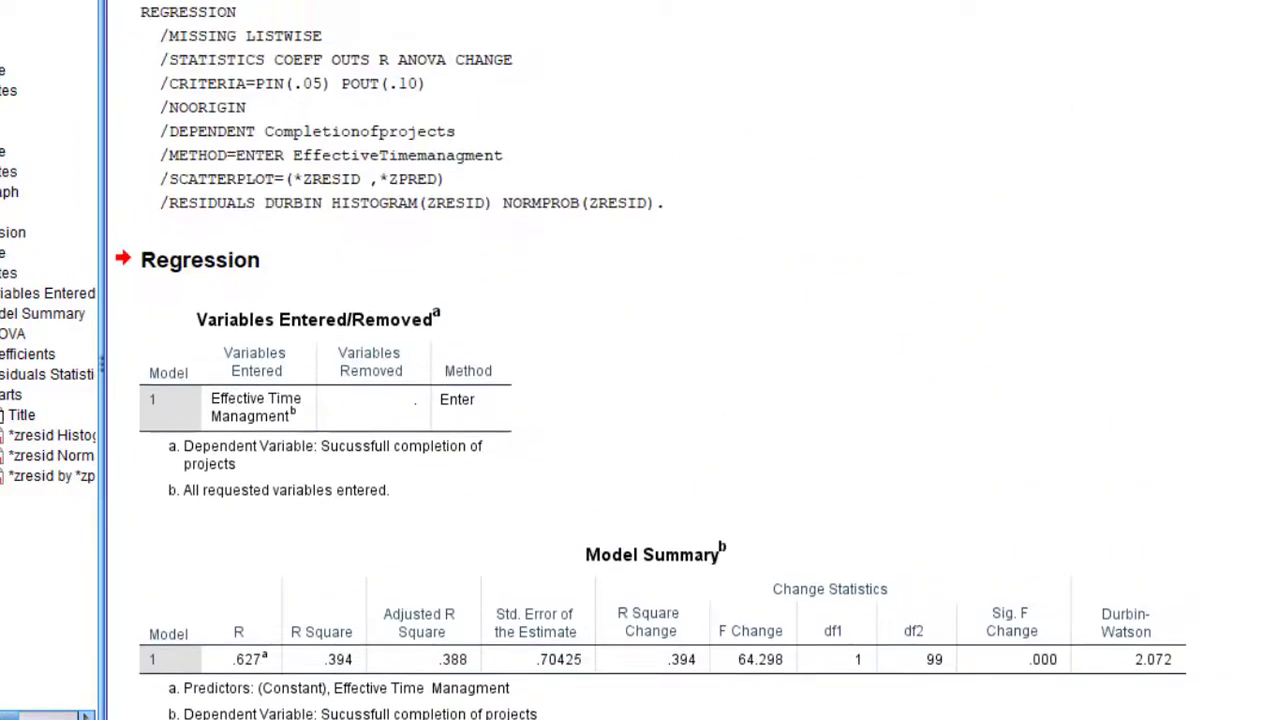
scroll(650, 380, down, 10)
scroll(650, 380, down, 5)
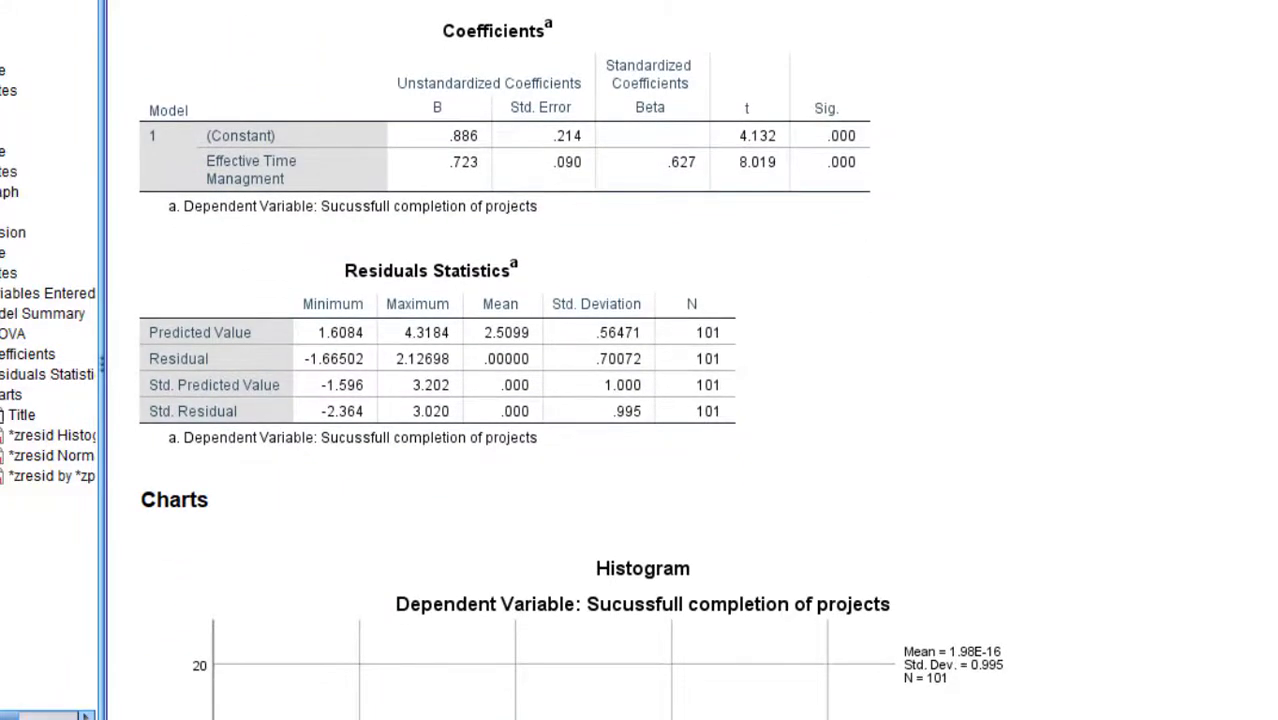
click(198, 390)
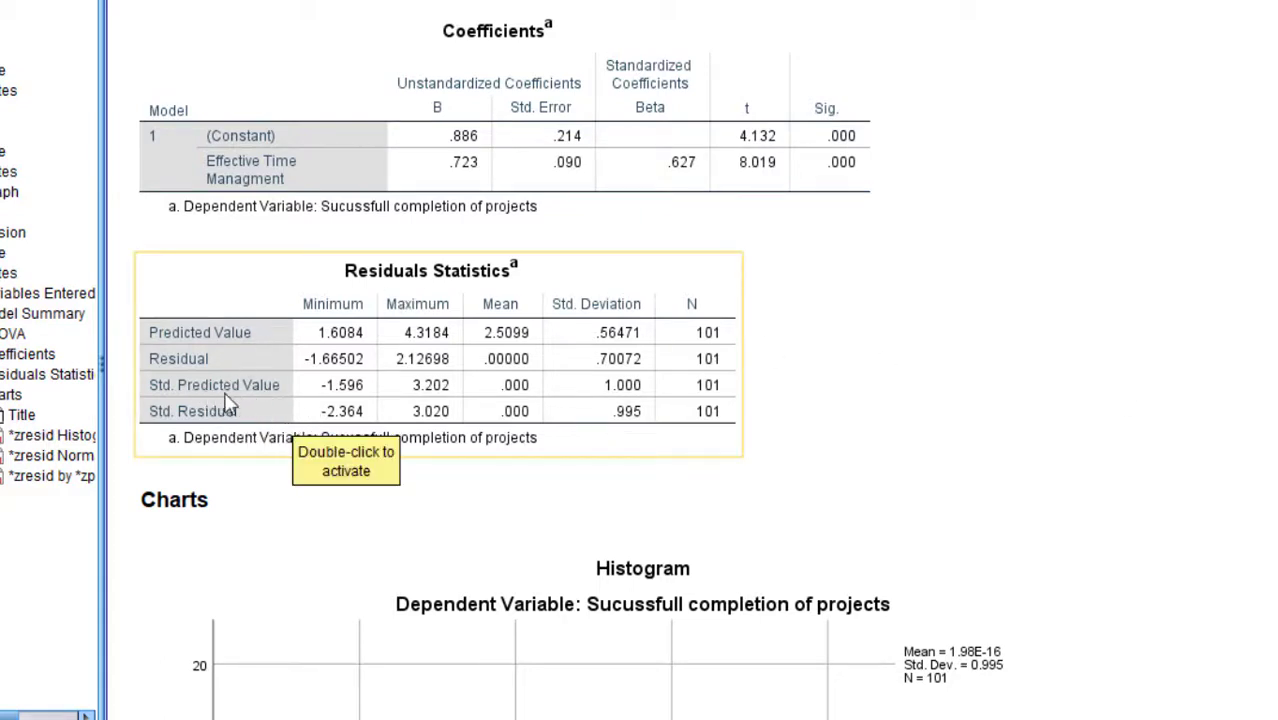
click(1270, 466)
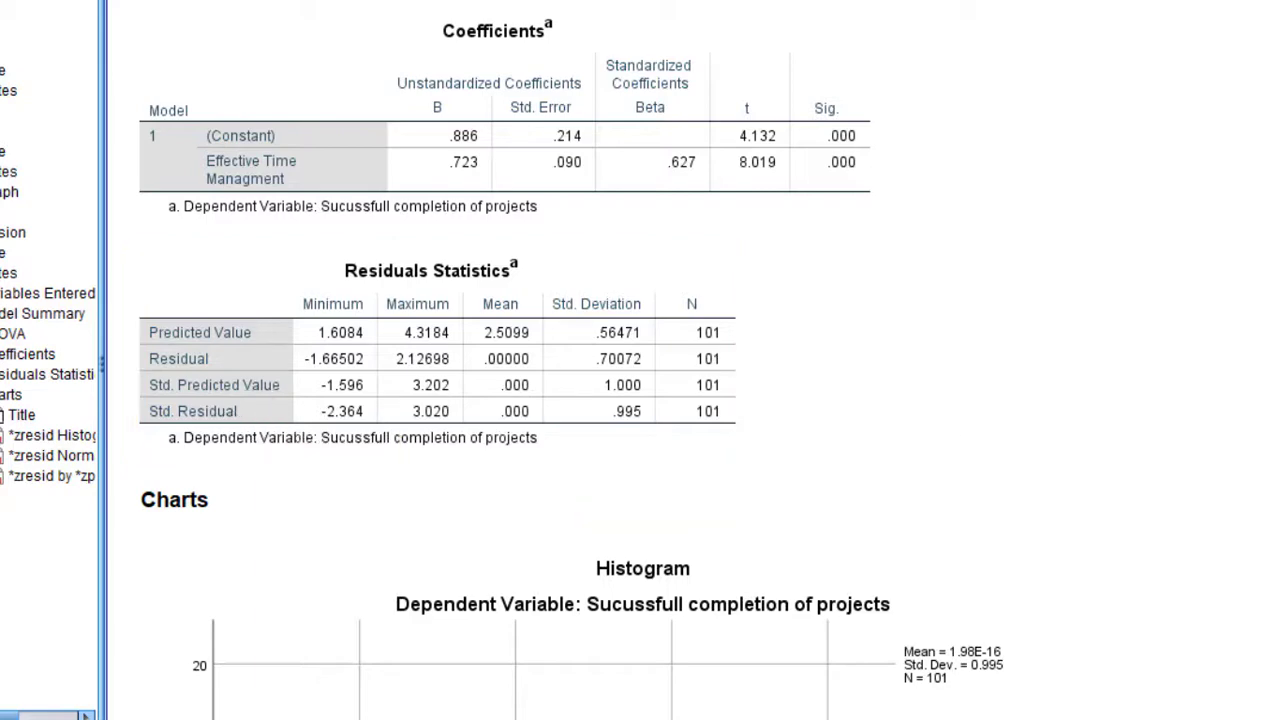
Step: Recheck the normal P-P plot and residual histogram, and review the Coefficients, ANOVA and Model Summary tables again
scroll(640, 400, down, 20)
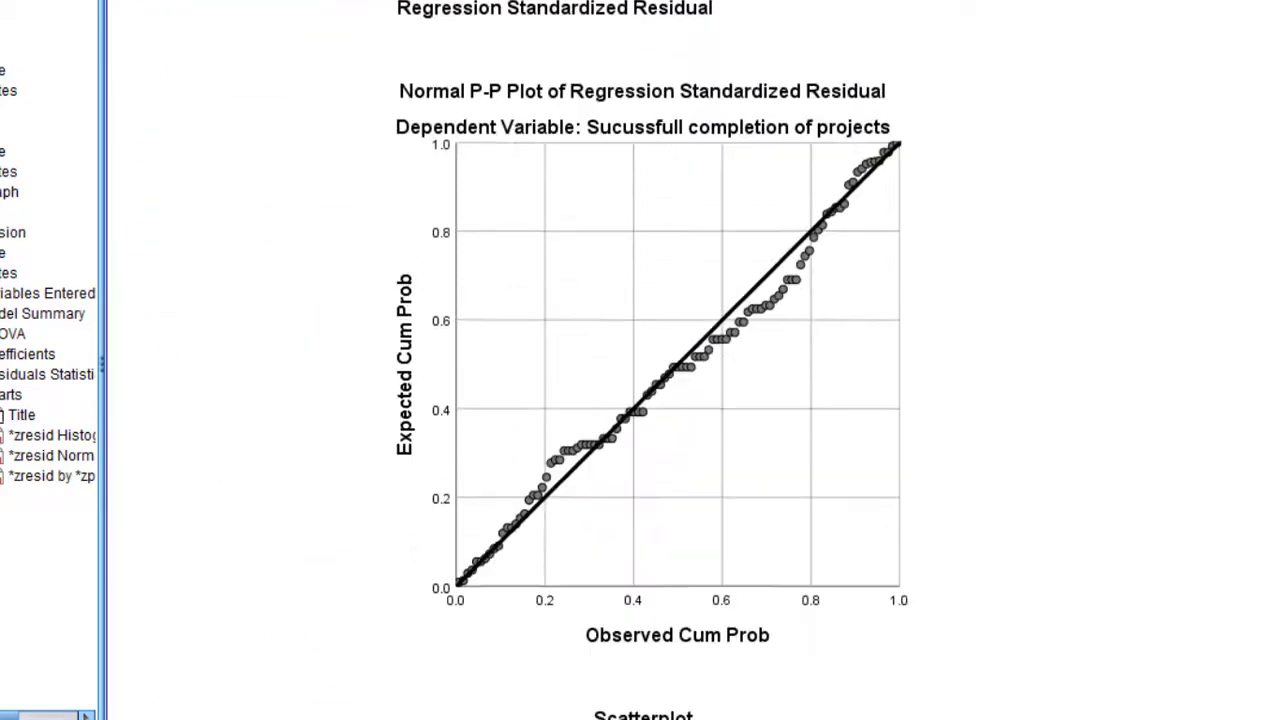
scroll(640, 400, down, 3)
scroll(640, 400, up, 15)
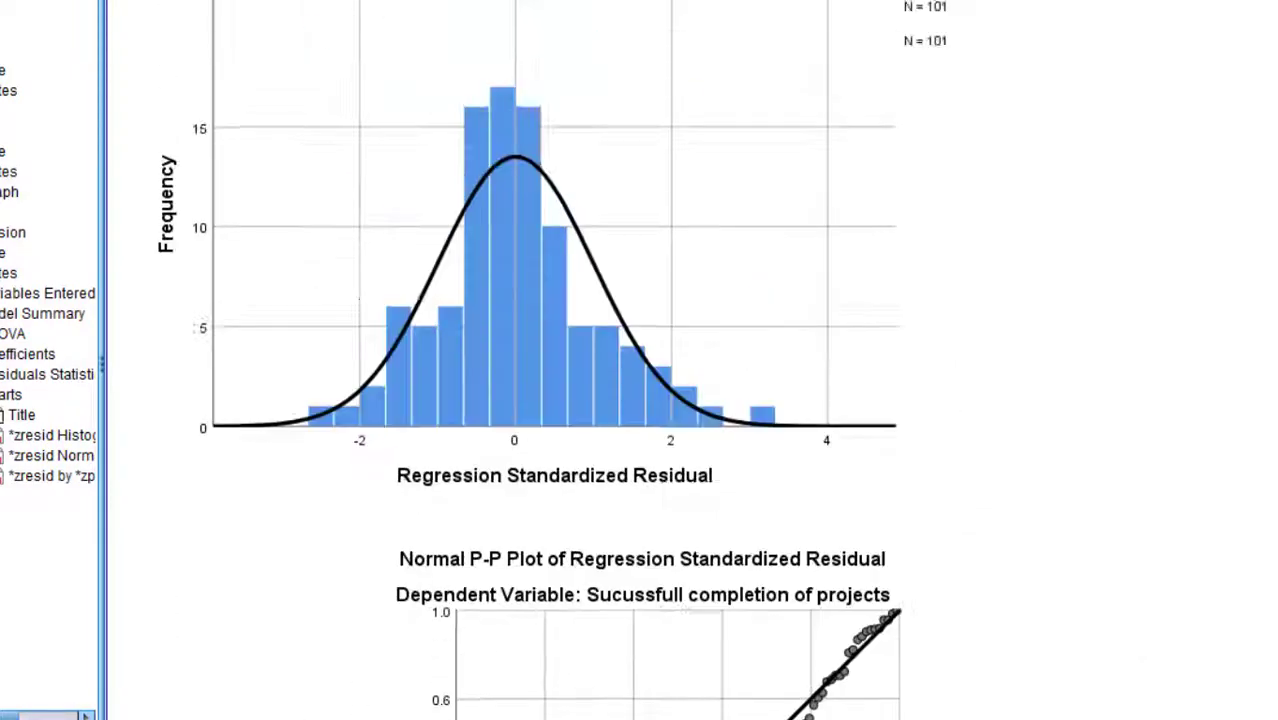
scroll(640, 400, up, 2)
scroll(500, 360, up, 1)
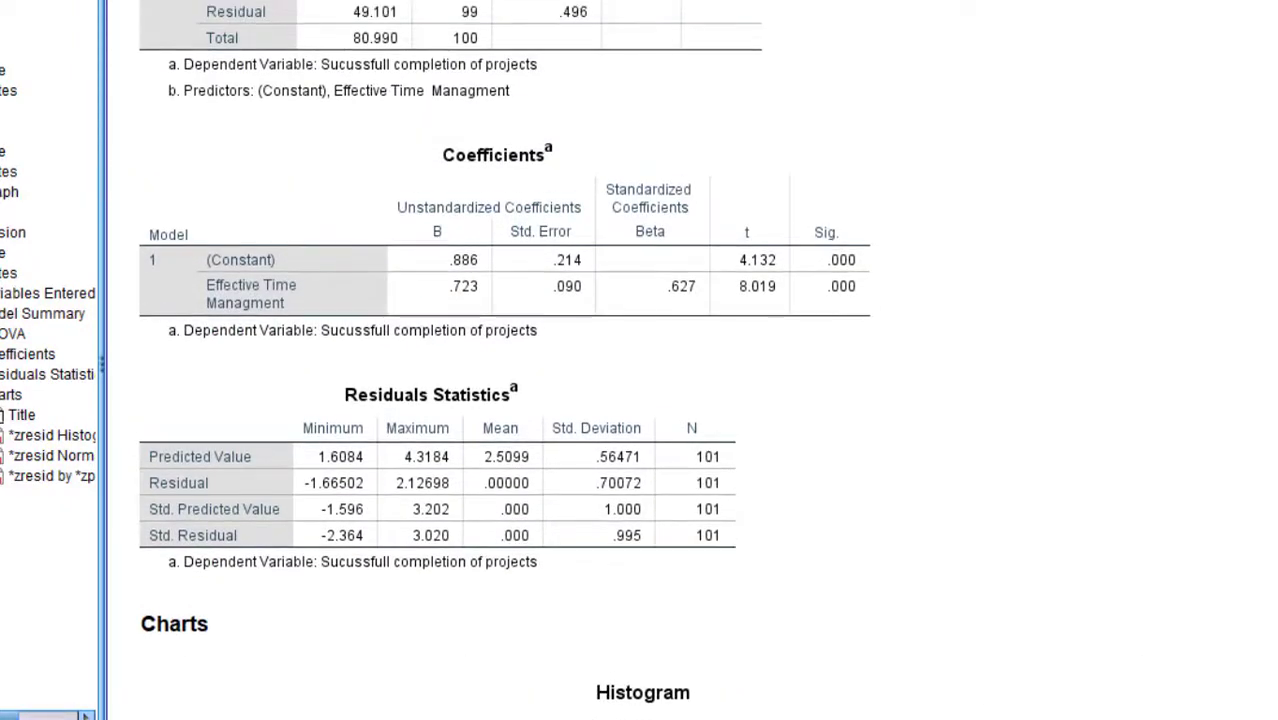
scroll(640, 400, up, 10)
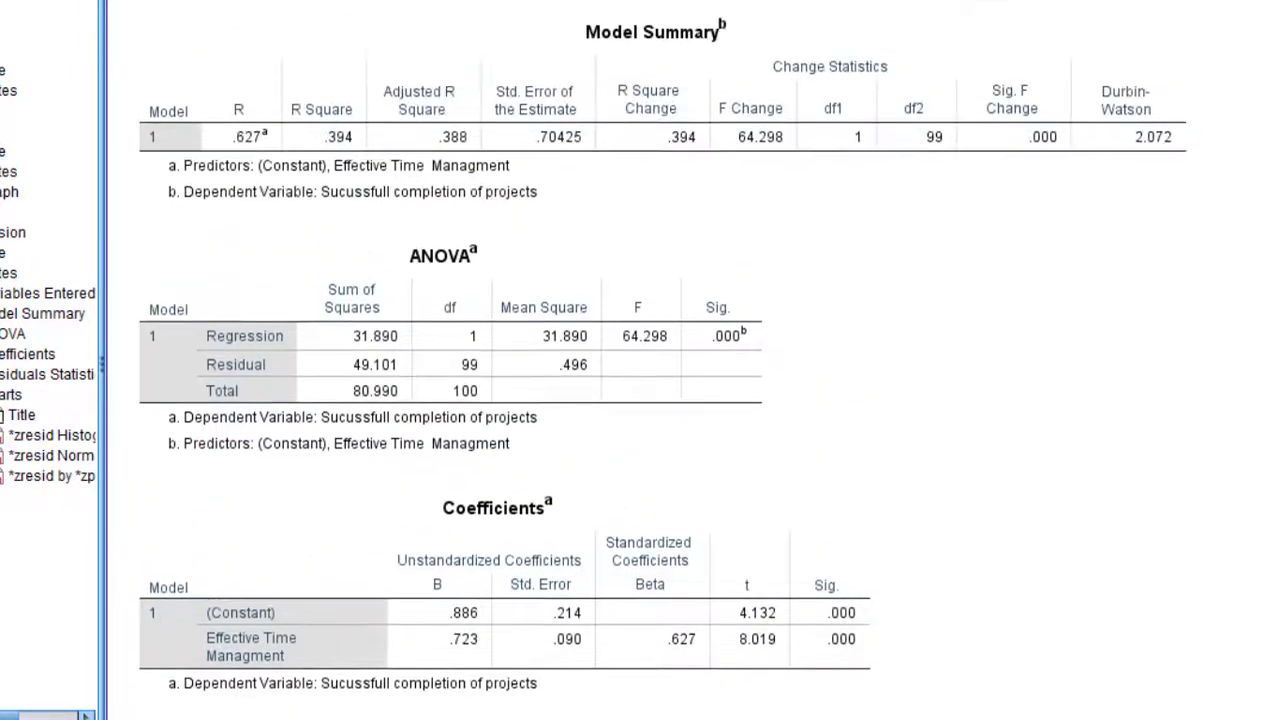
Step: Switch to the Simple Linear Regression document in Word and highlight the write-up's opening sentence about the IV and DV
click(628, 270)
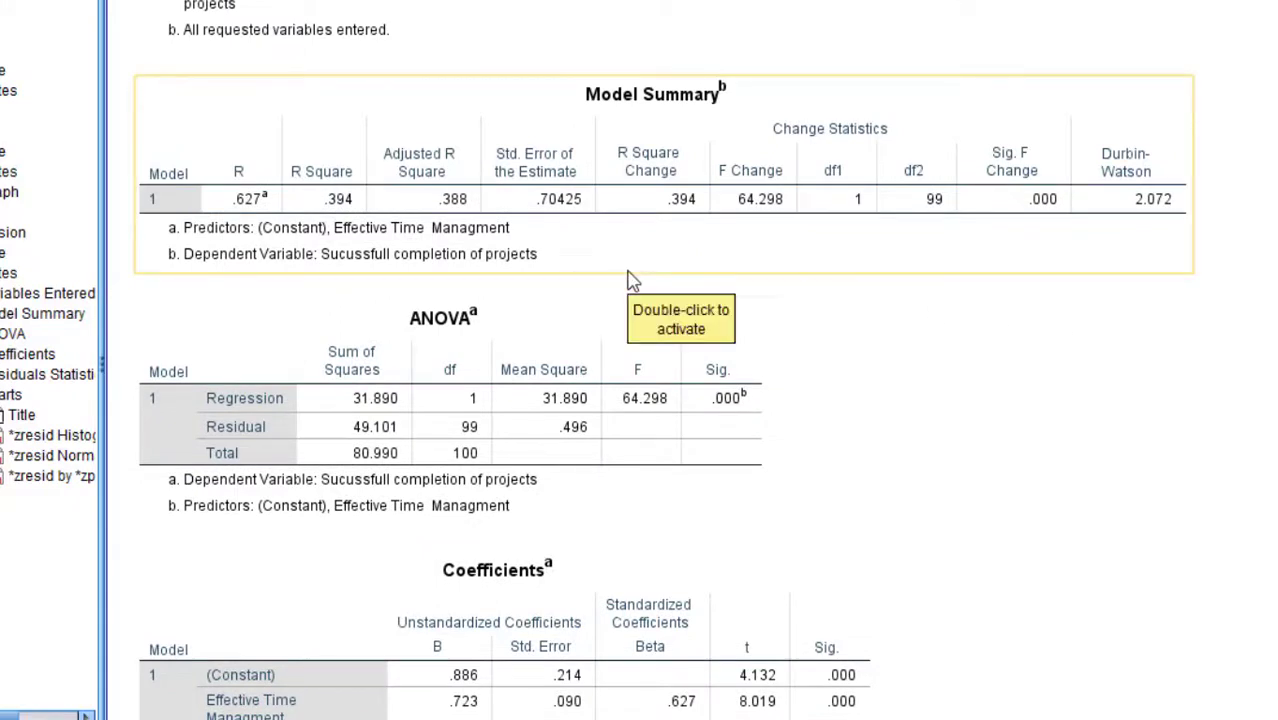
click(626, 562)
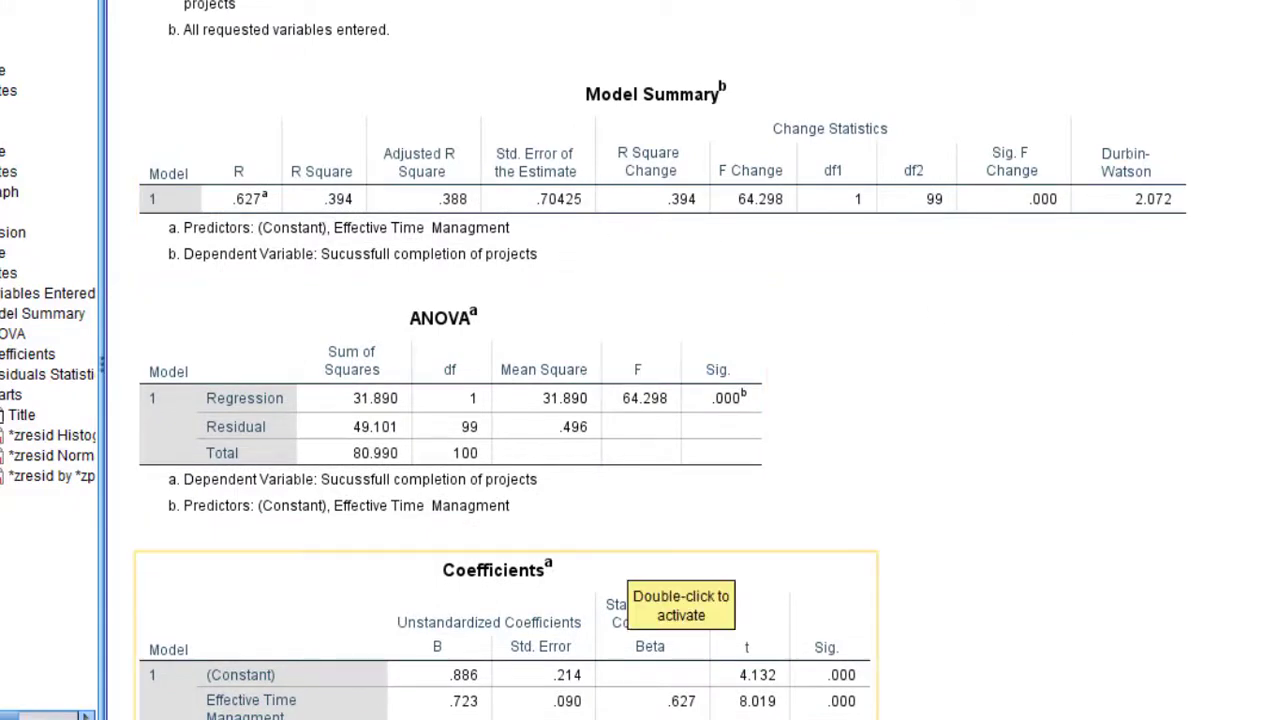
click(528, 645)
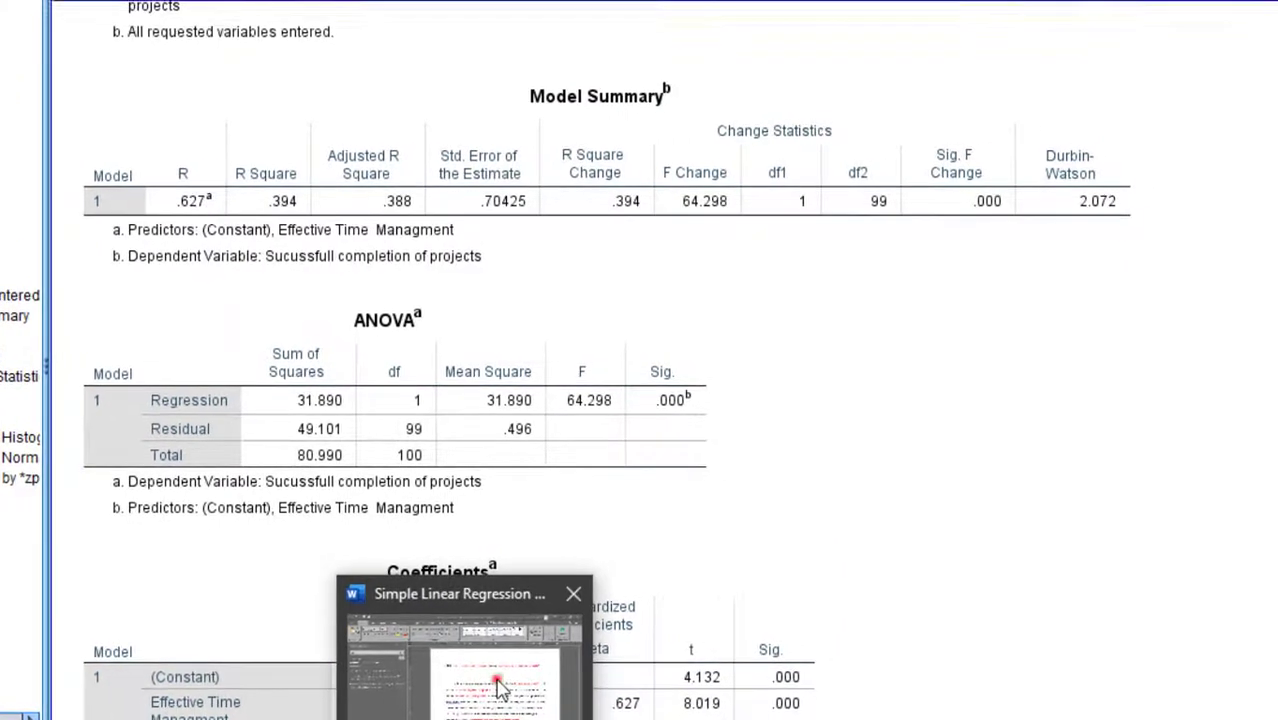
scroll(491, 455, down, 1)
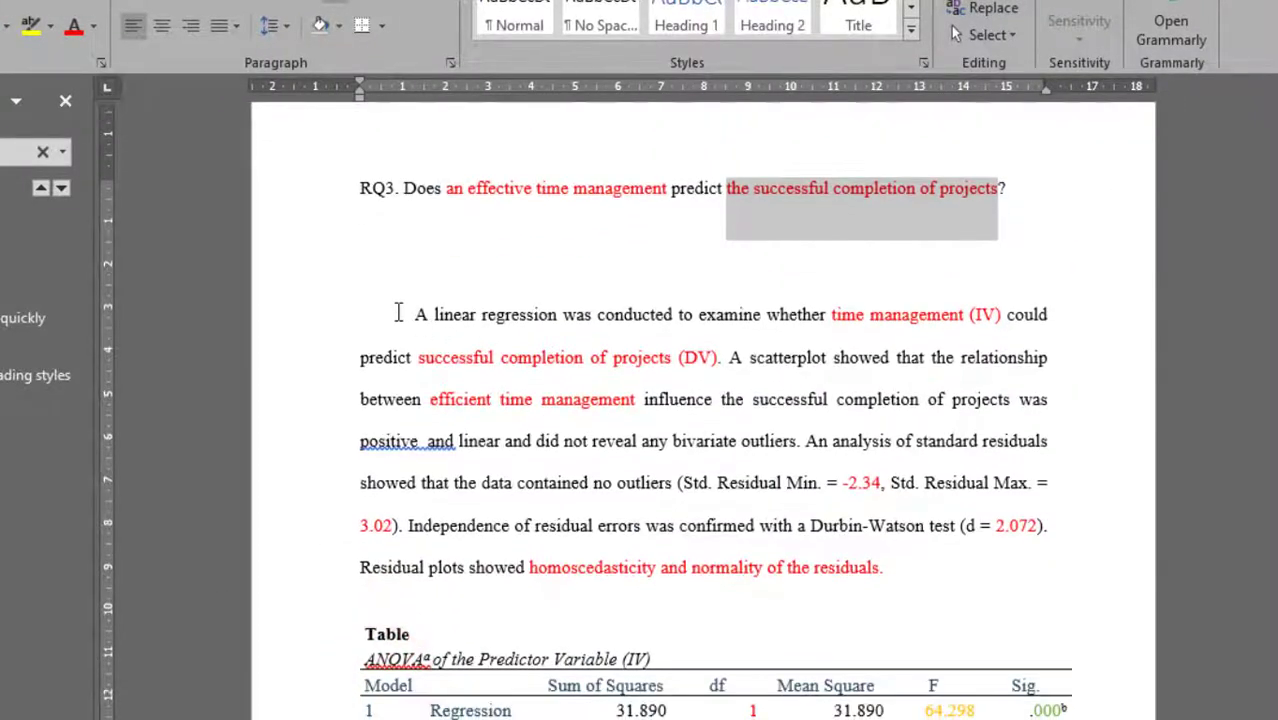
drag(398, 313, 641, 390)
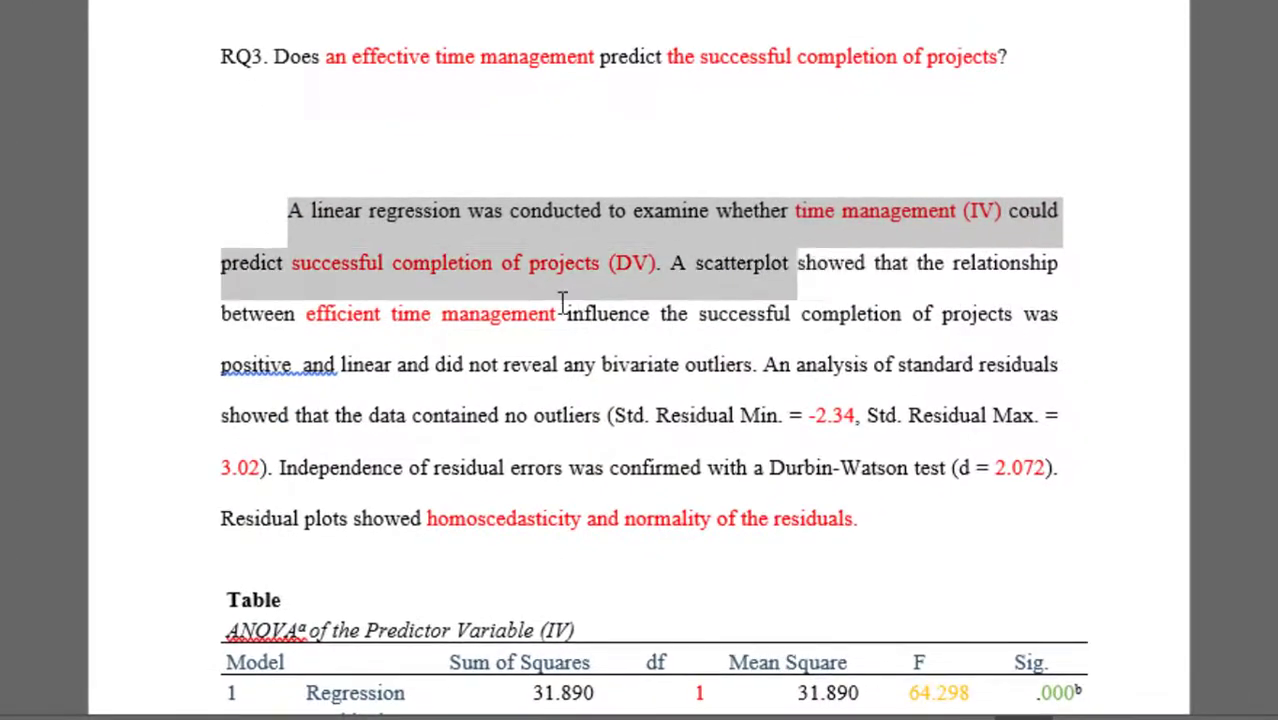
drag(563, 300, 662, 277)
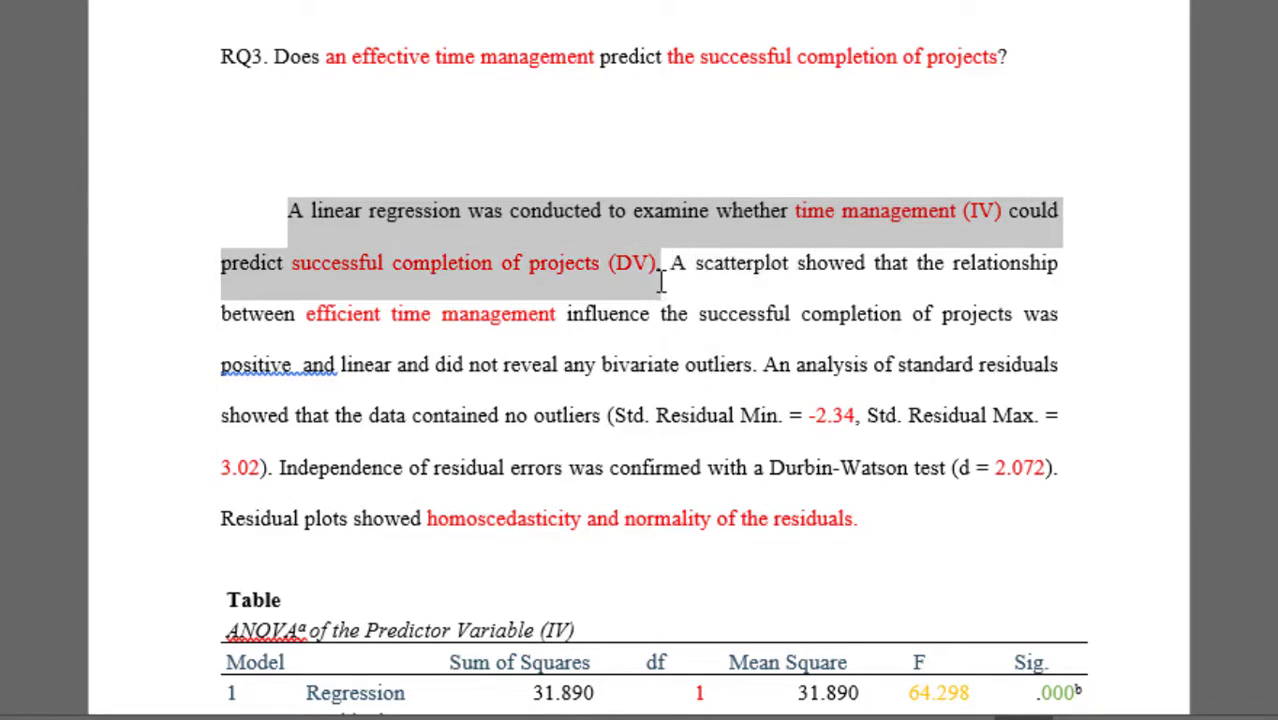
Step: Correct "influence" to "influences" in the write-up's scatterplot sentence
click(786, 280)
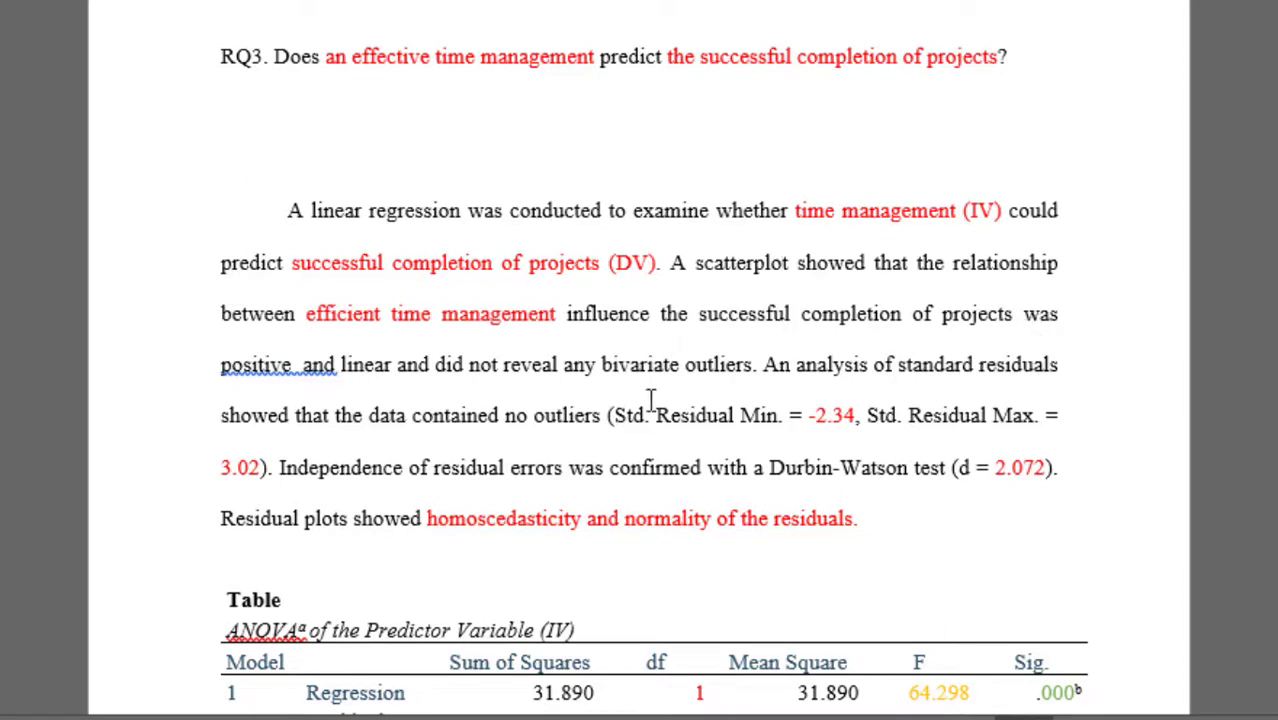
click(651, 318)
text(s)
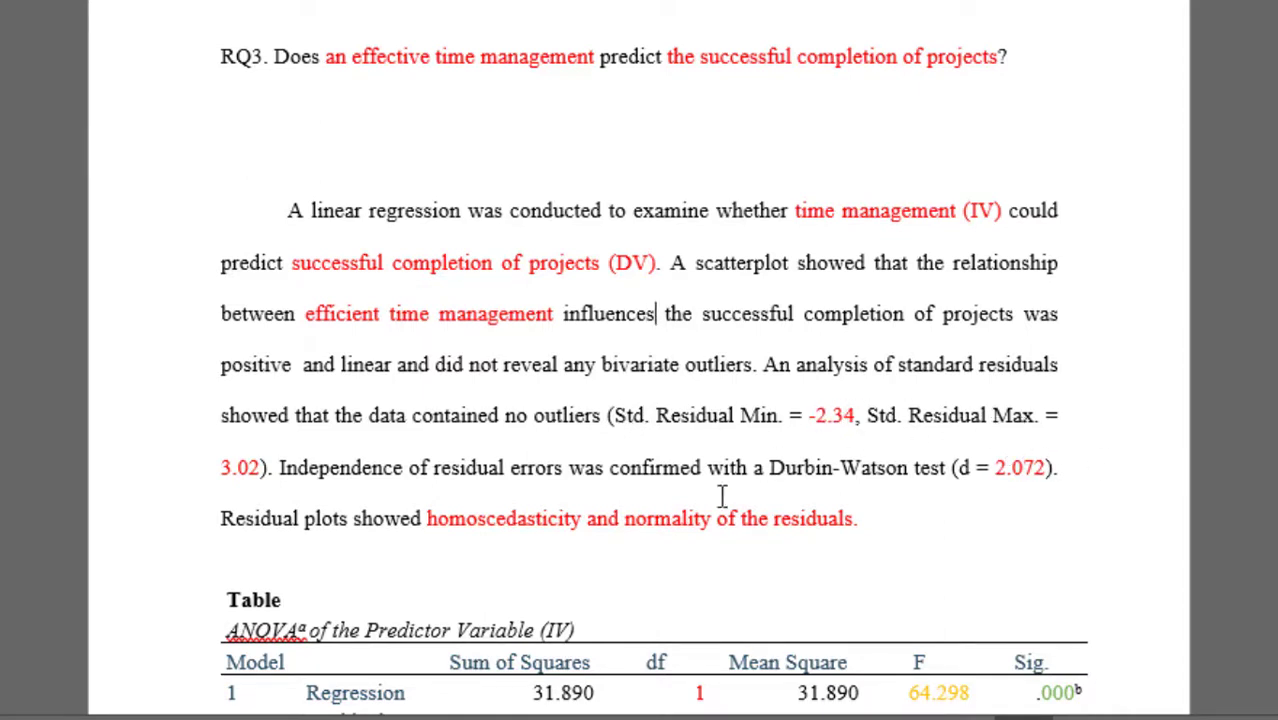
Step: Switch to the SPSS output and check the Std. Residual minimum and maximum in the Residuals Statistics table
click(562, 633)
scroll(985, 678, down, 5)
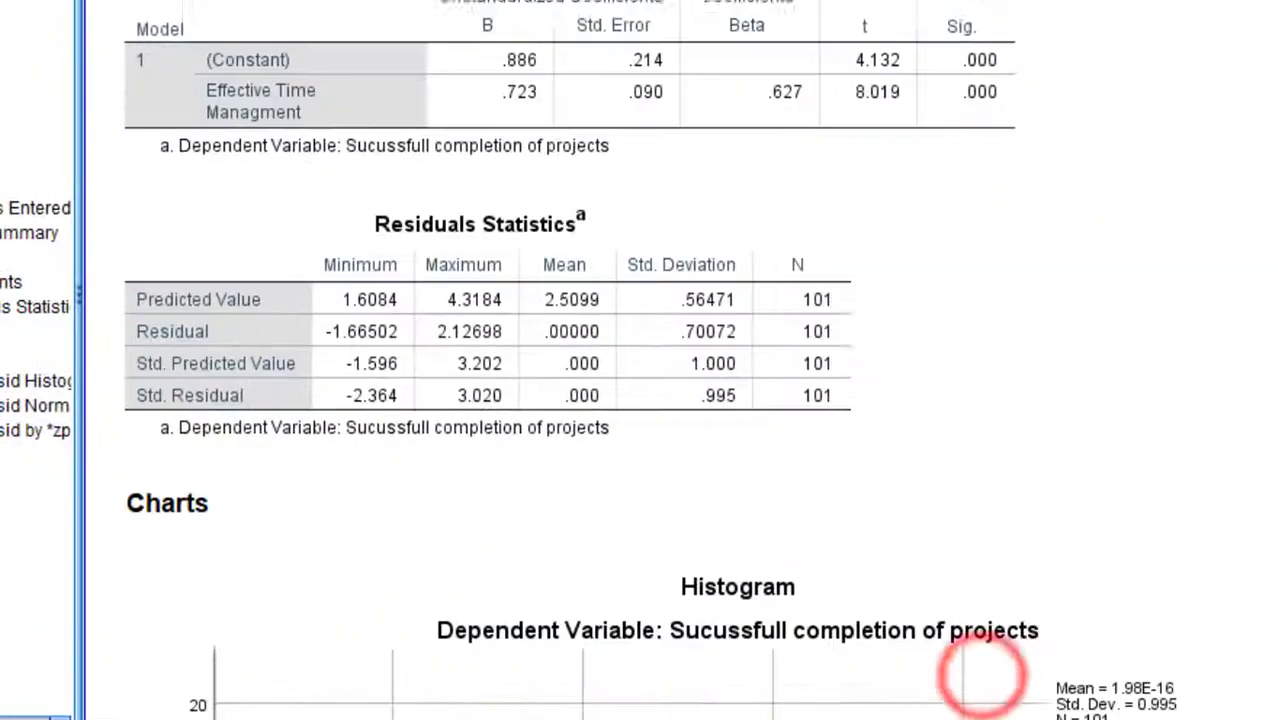
scroll(985, 678, down, 1)
click(306, 382)
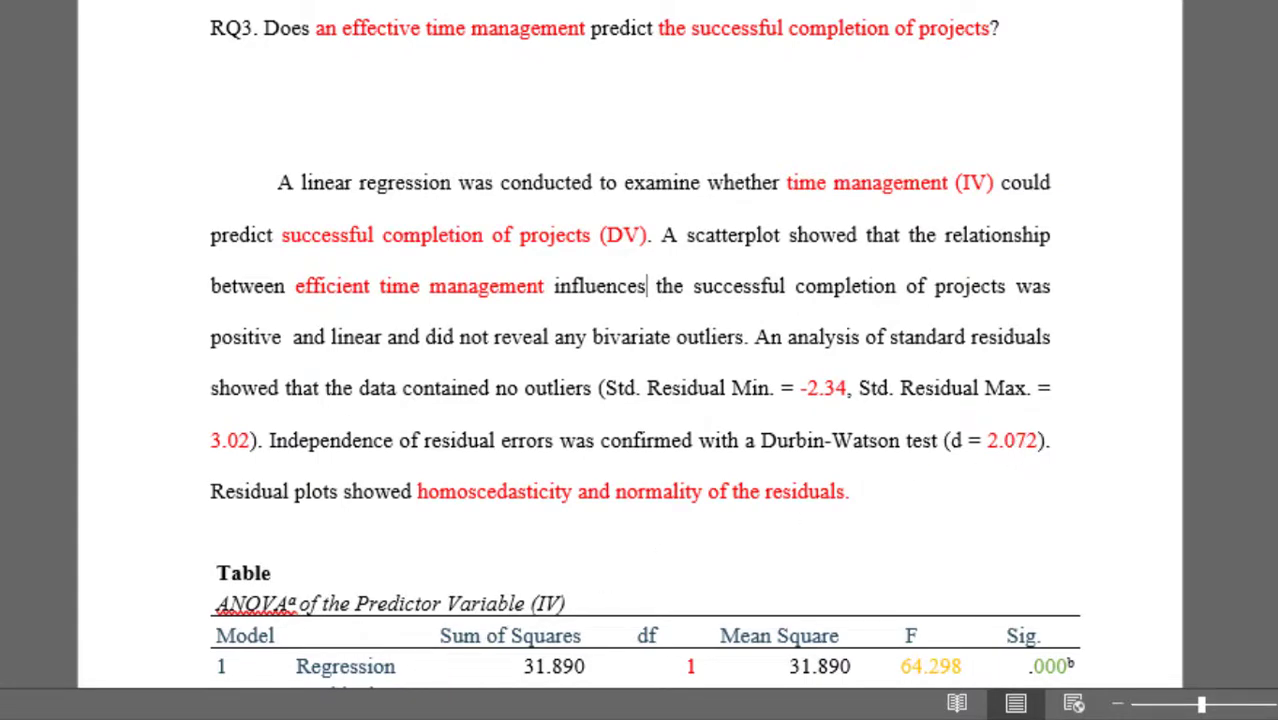
Step: Go back to the SPSS output from the write-up and look through the Coefficients table, Residuals Statistics table and residual histogram
mouse_move(342, 676)
click(580, 643)
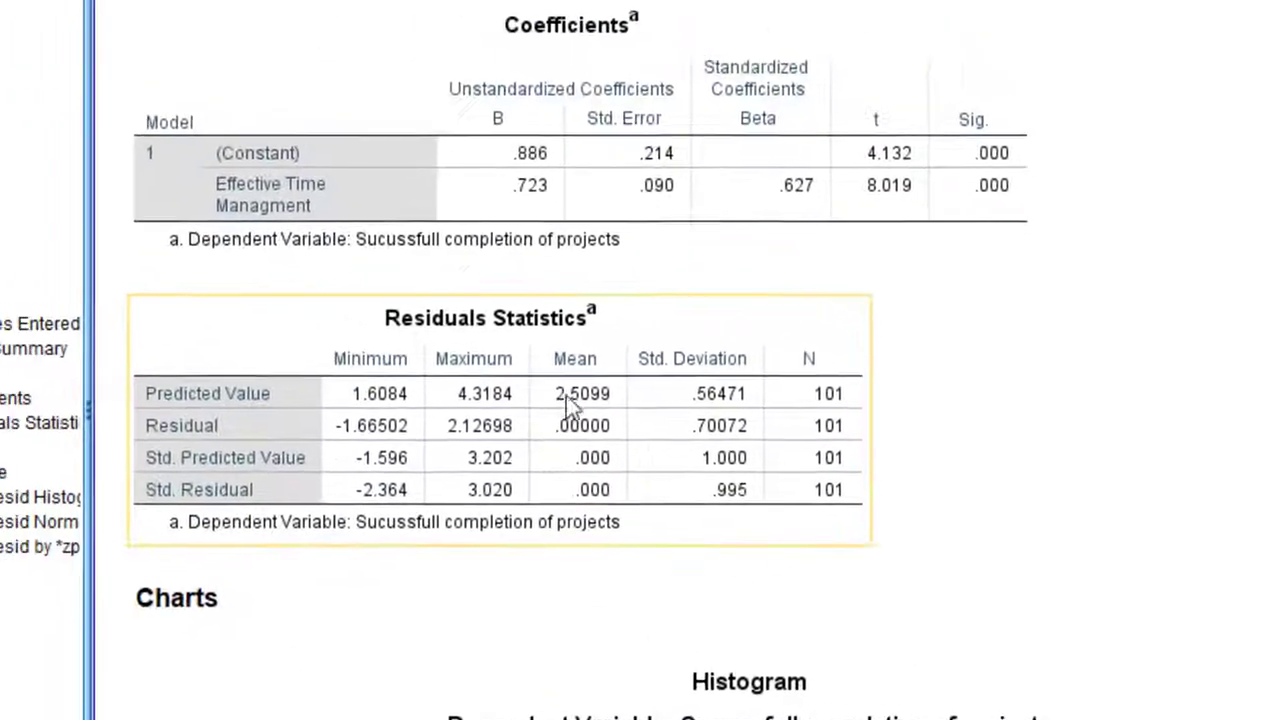
scroll(534, 494, down, 3)
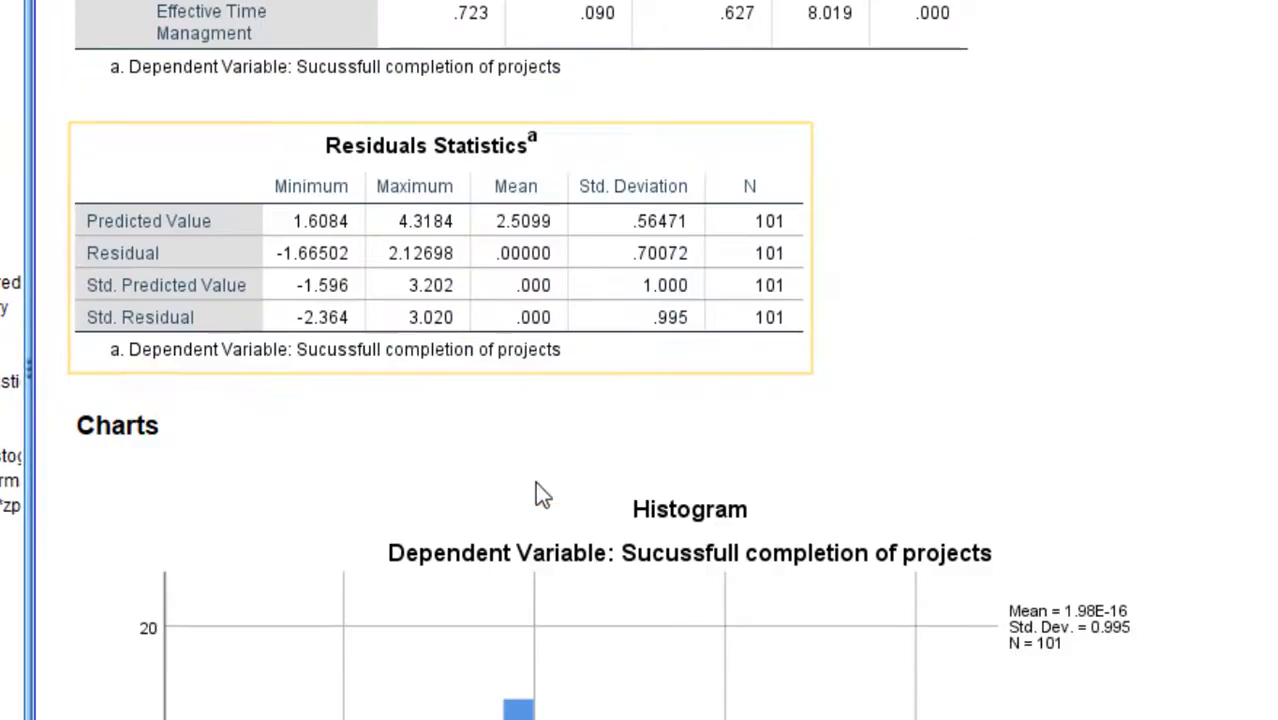
scroll(528, 456, down, 10)
scroll(530, 458, up, 10)
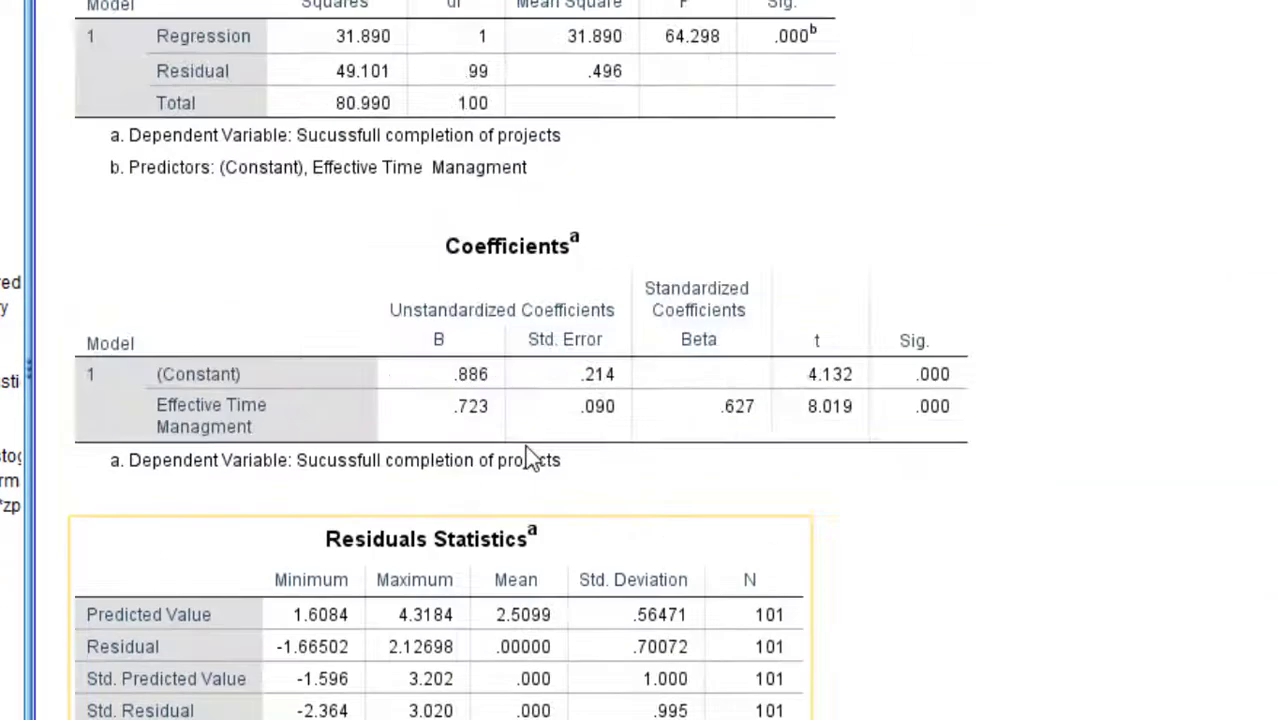
scroll(528, 455, down, 4)
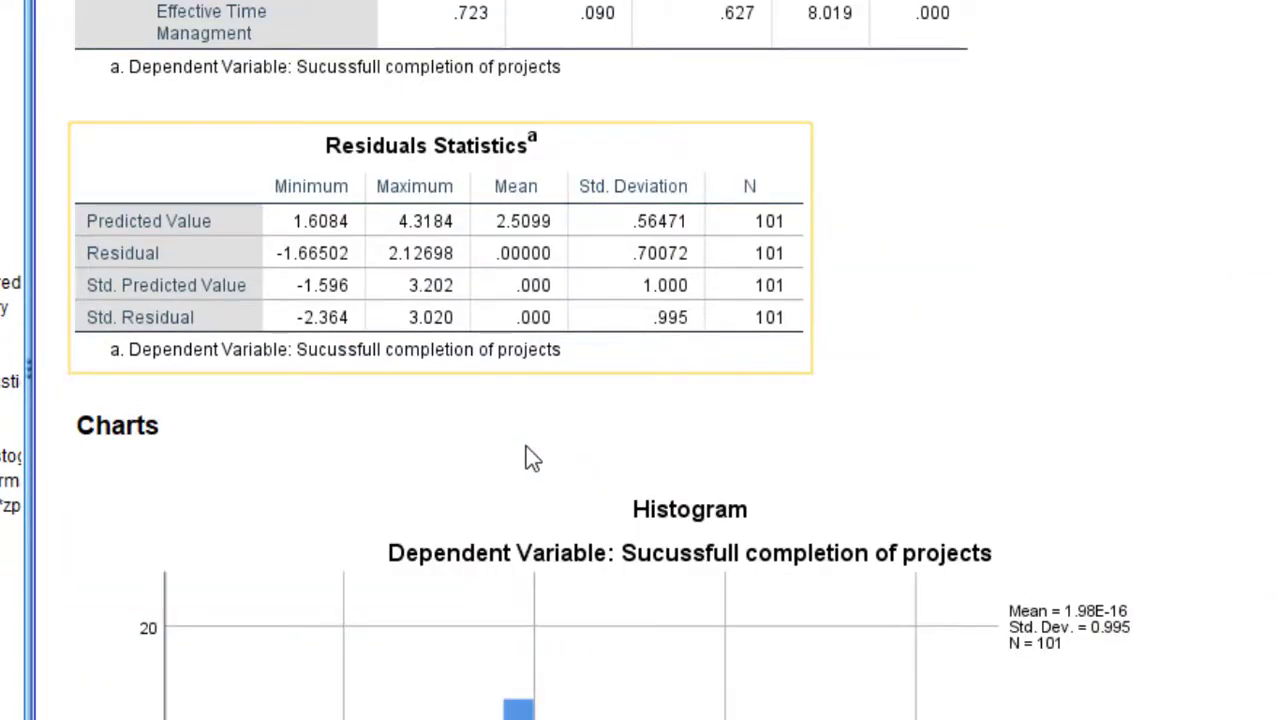
click(707, 415)
scroll(707, 415, down, 2)
click(707, 414)
scroll(707, 412, up, 1)
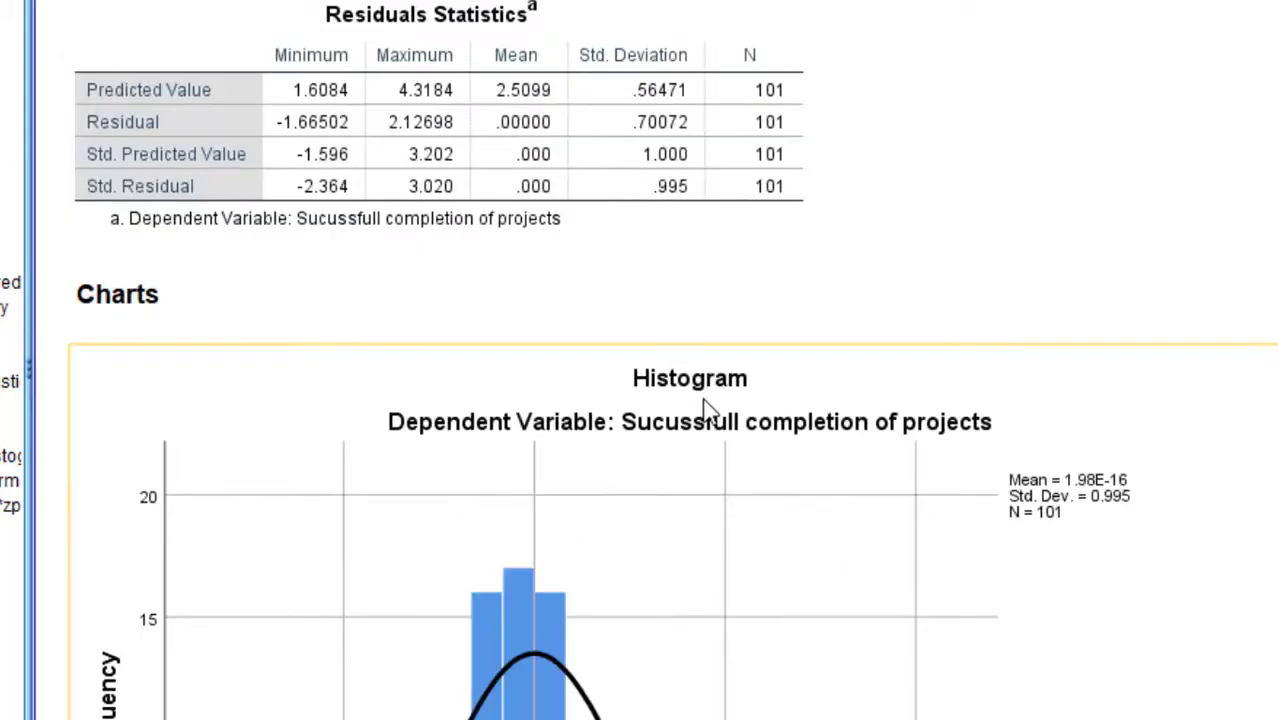
scroll(665, 411, up, 2)
click(665, 411)
Step: Locate the Durbin-Watson value in the Model Summary table of the regression output
scroll(665, 410, up, 3)
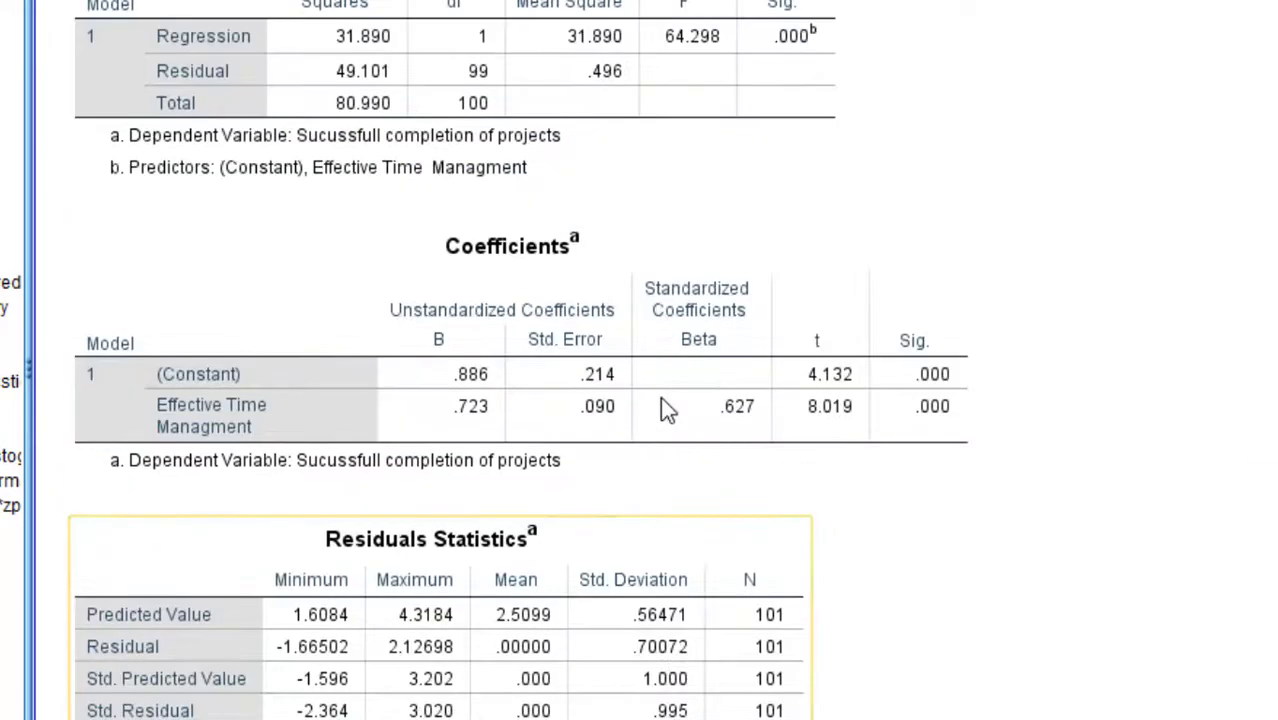
click(660, 410)
scroll(665, 408, up, 4)
click(579, 368)
scroll(579, 368, up, 3)
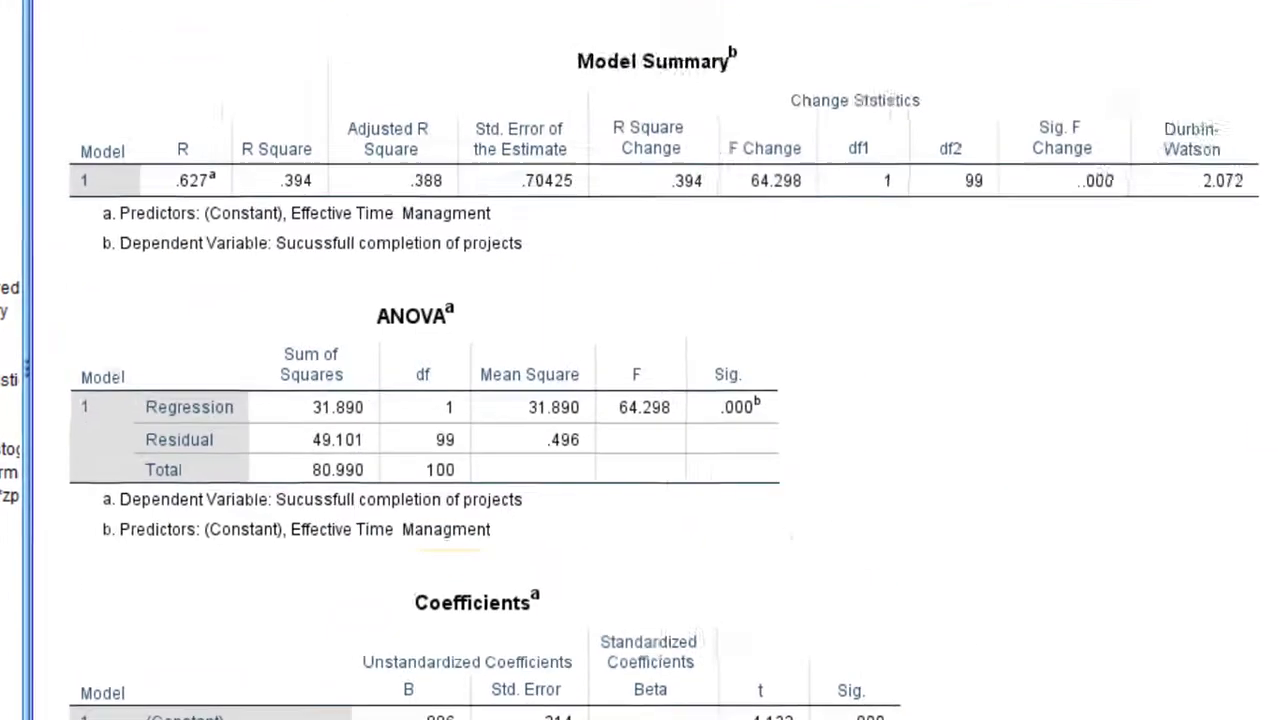
click(1212, 186)
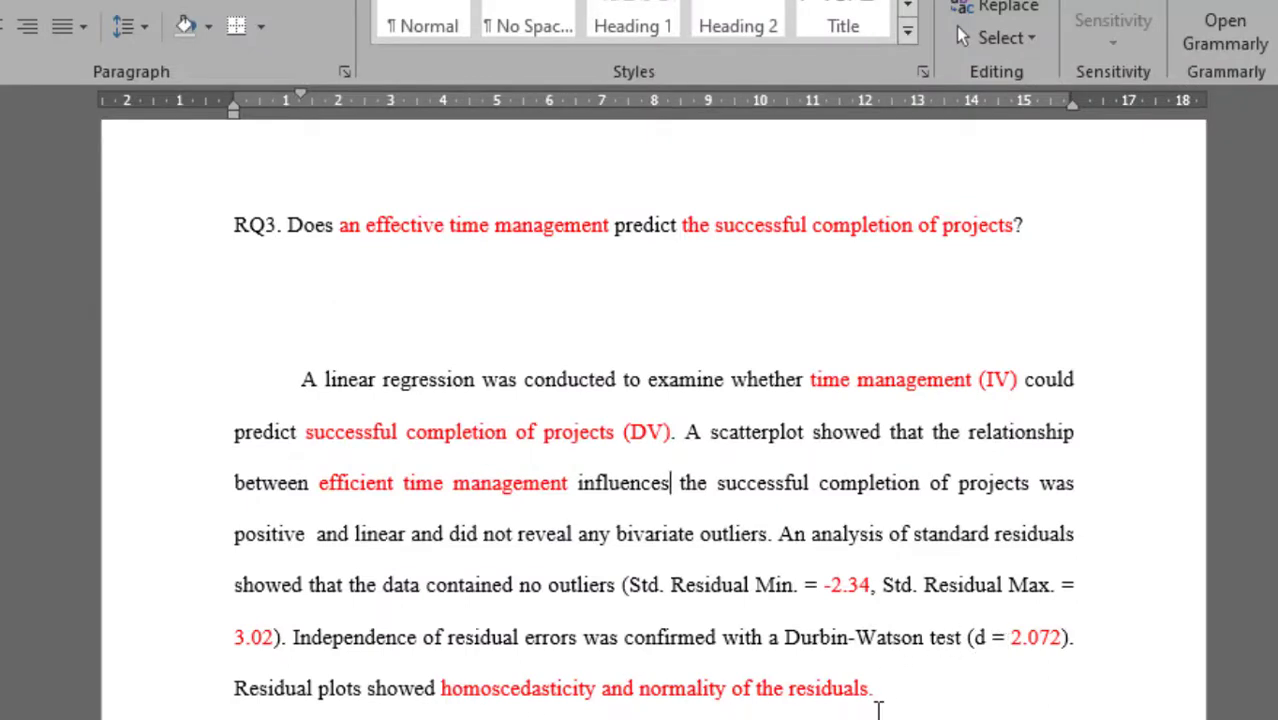
Step: Return to the Word write-up and compare the reported F statistic and p value with its ANOVA table
scroll(654, 450, down, 5)
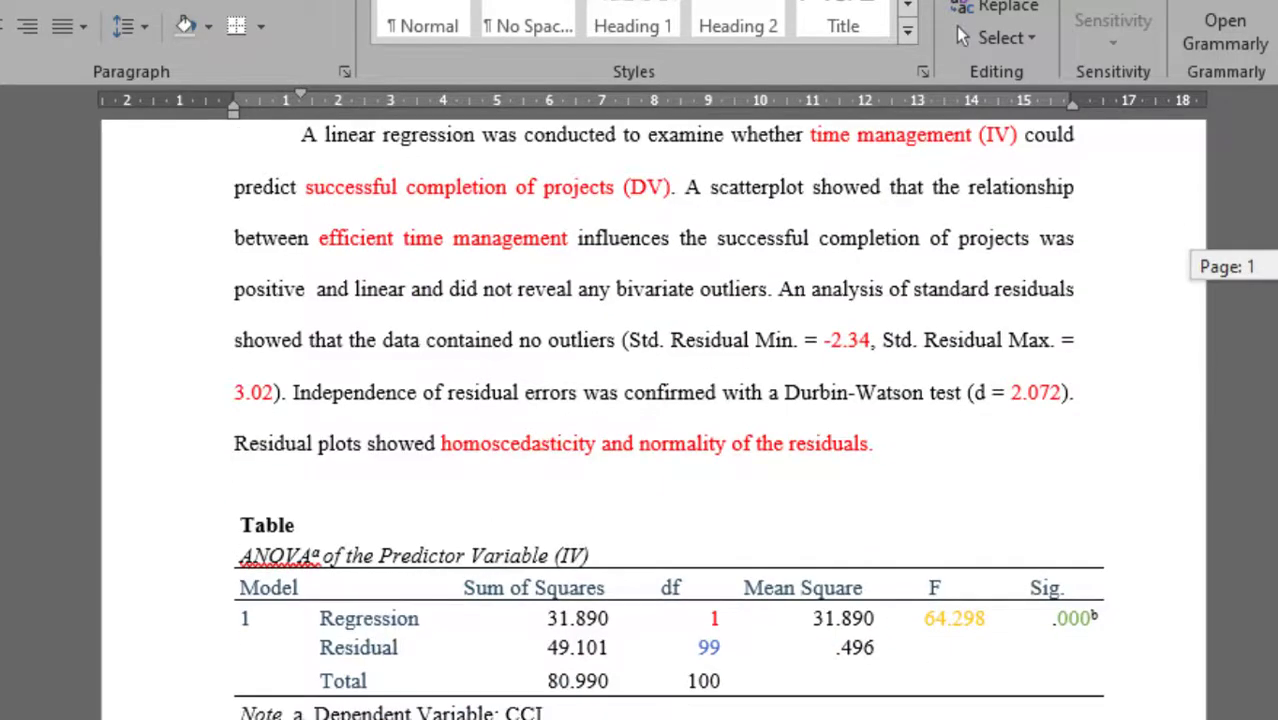
scroll(654, 420, down, 6)
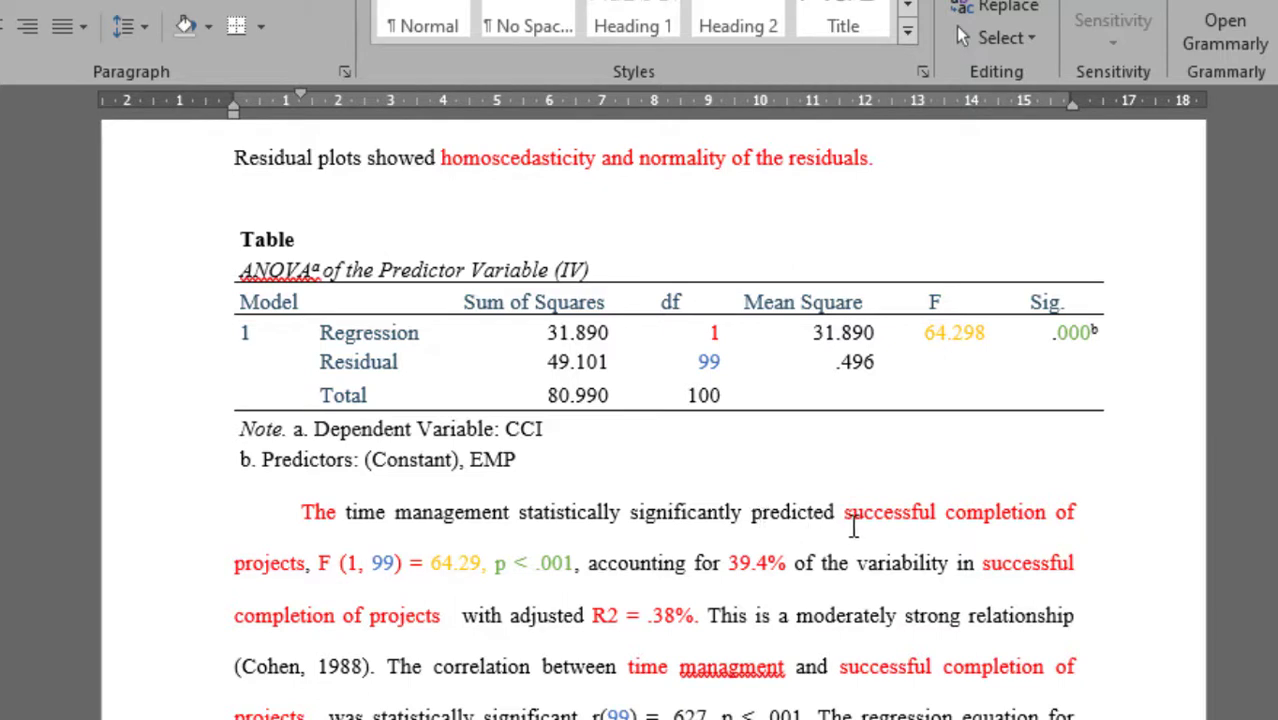
click(337, 563)
double_click(1090, 333)
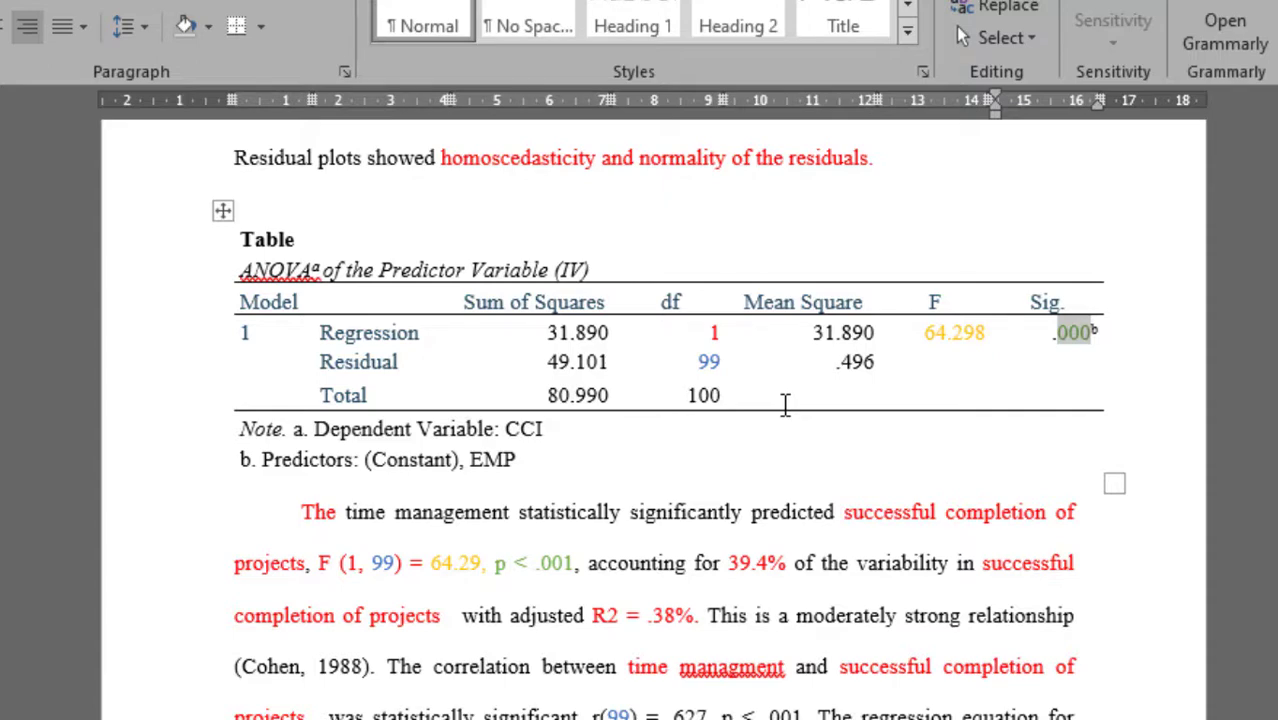
Step: Highlight the 39.4% variability figure in the results paragraph and look over the surrounding write-up and ANOVA table
double_click(738, 563)
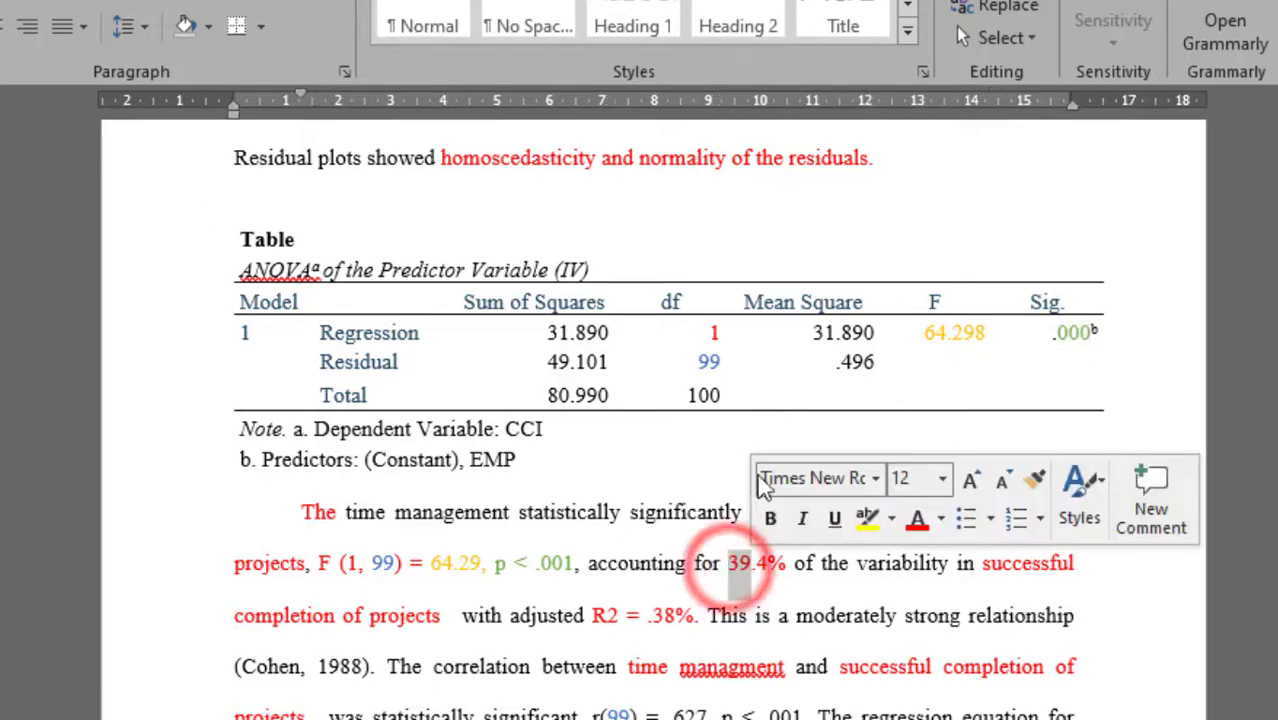
scroll(690, 370, up, 5)
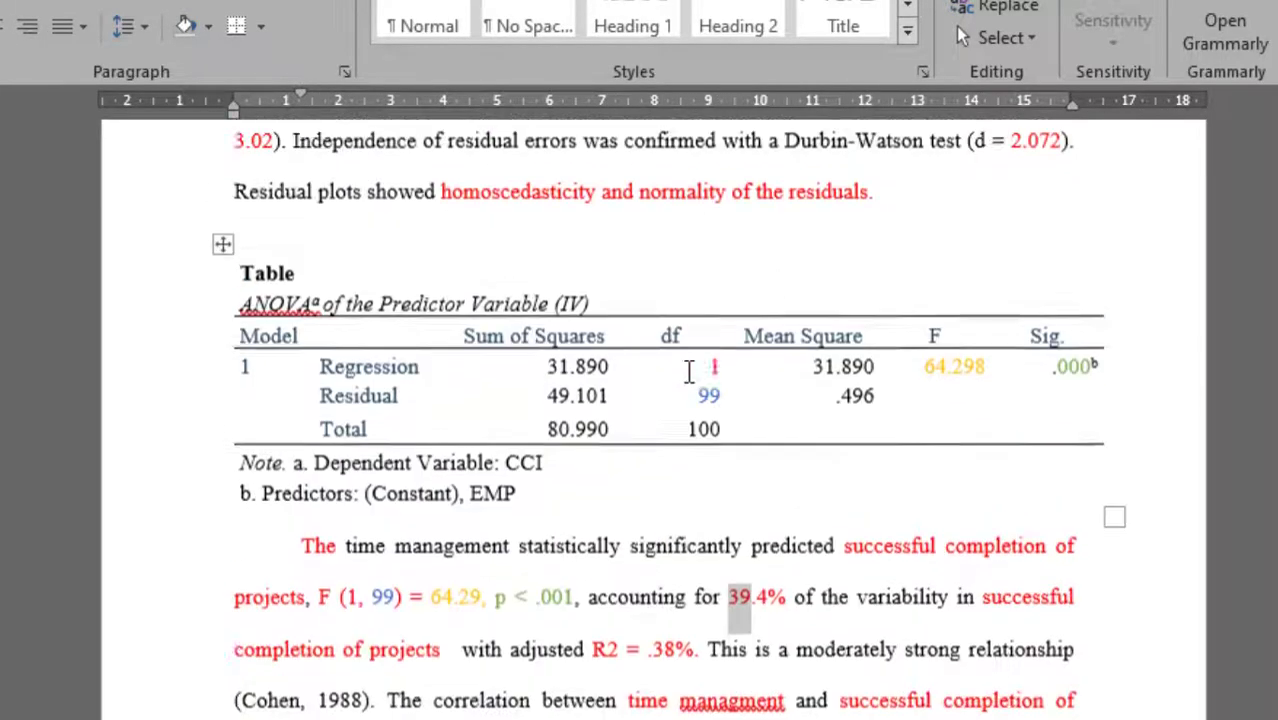
scroll(660, 420, down, 10)
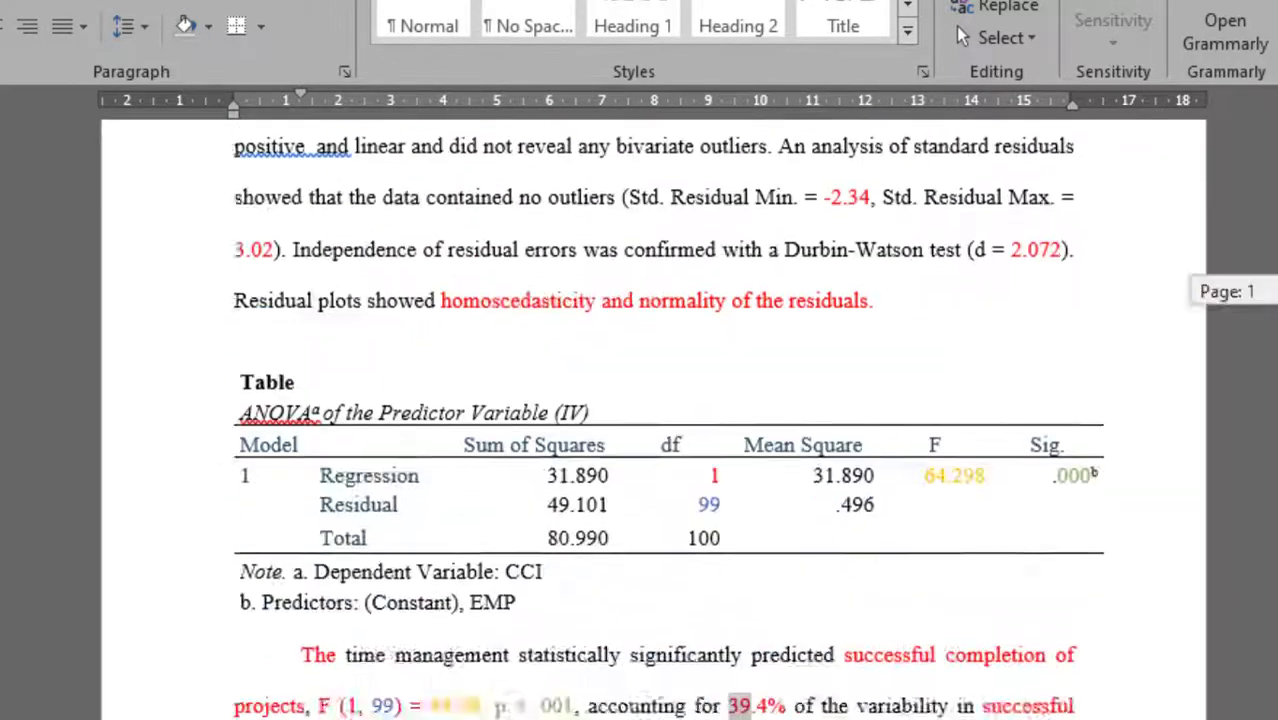
scroll(668, 420, down, 8)
scroll(668, 420, up, 10)
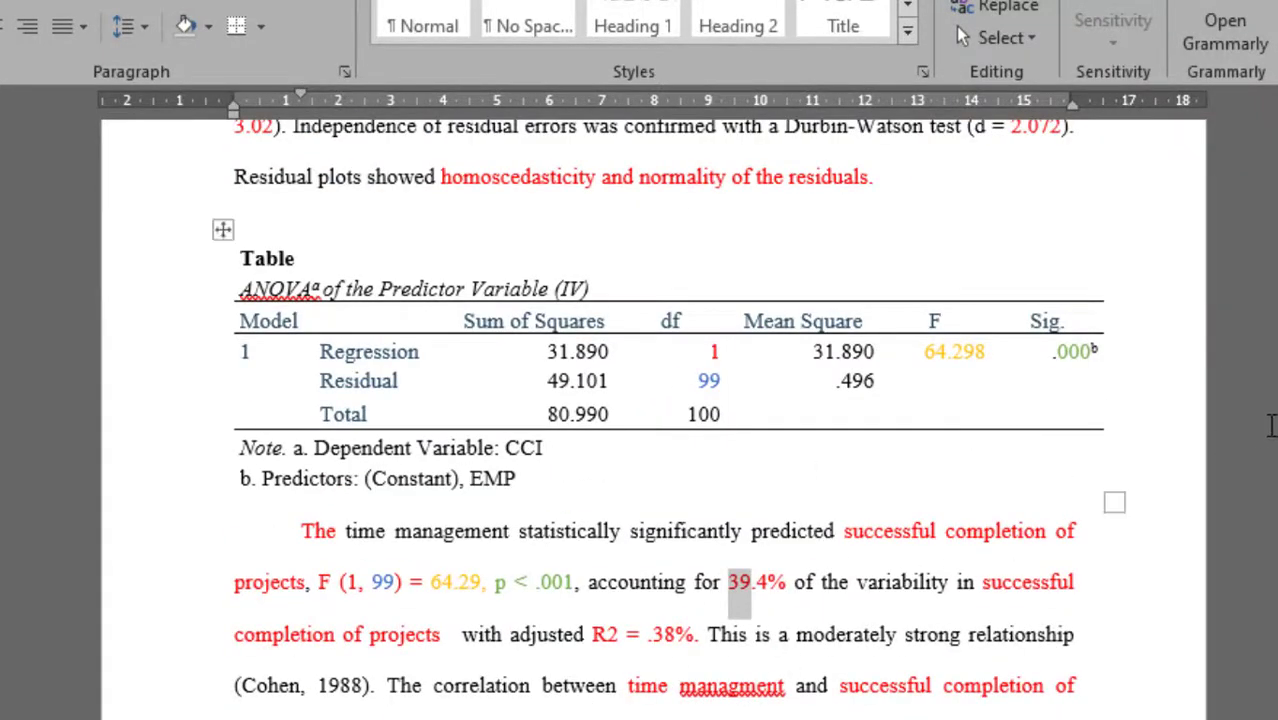
Step: Read the correlation and regression equation sentences in the results paragraph and highlight the ŷ symbol
scroll(681, 502, down, 3)
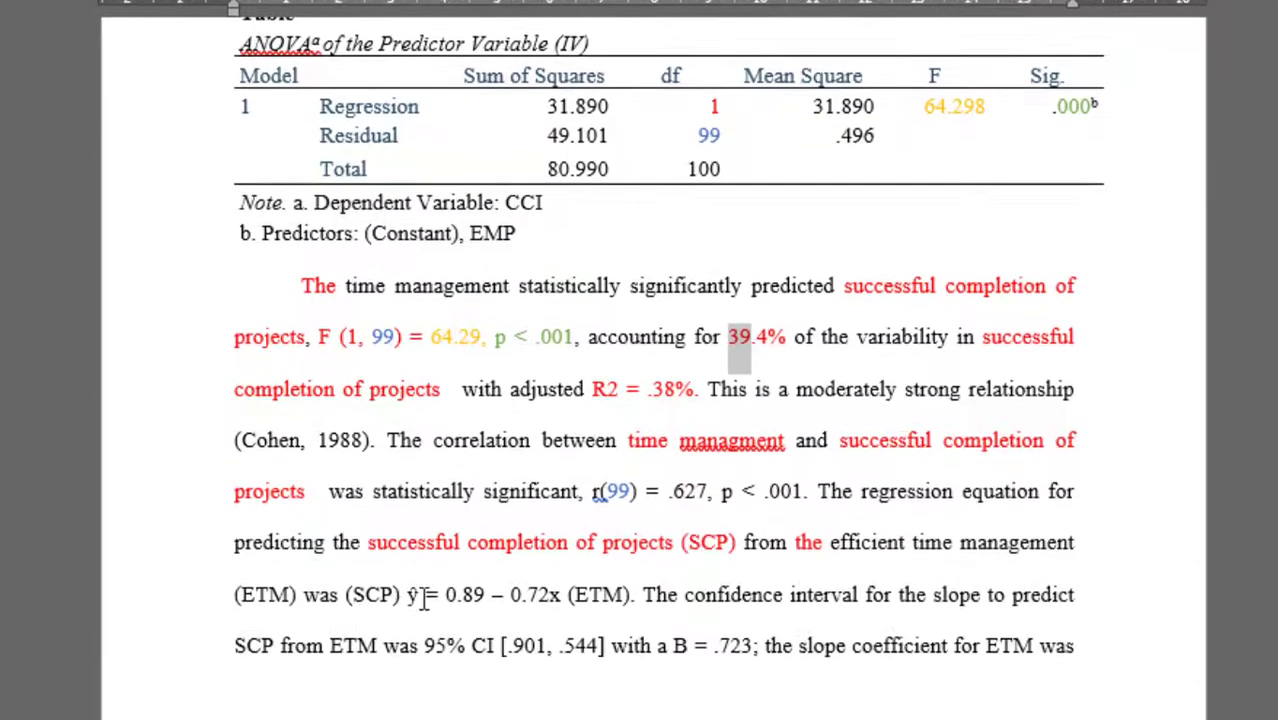
click(416, 698)
double_click(416, 596)
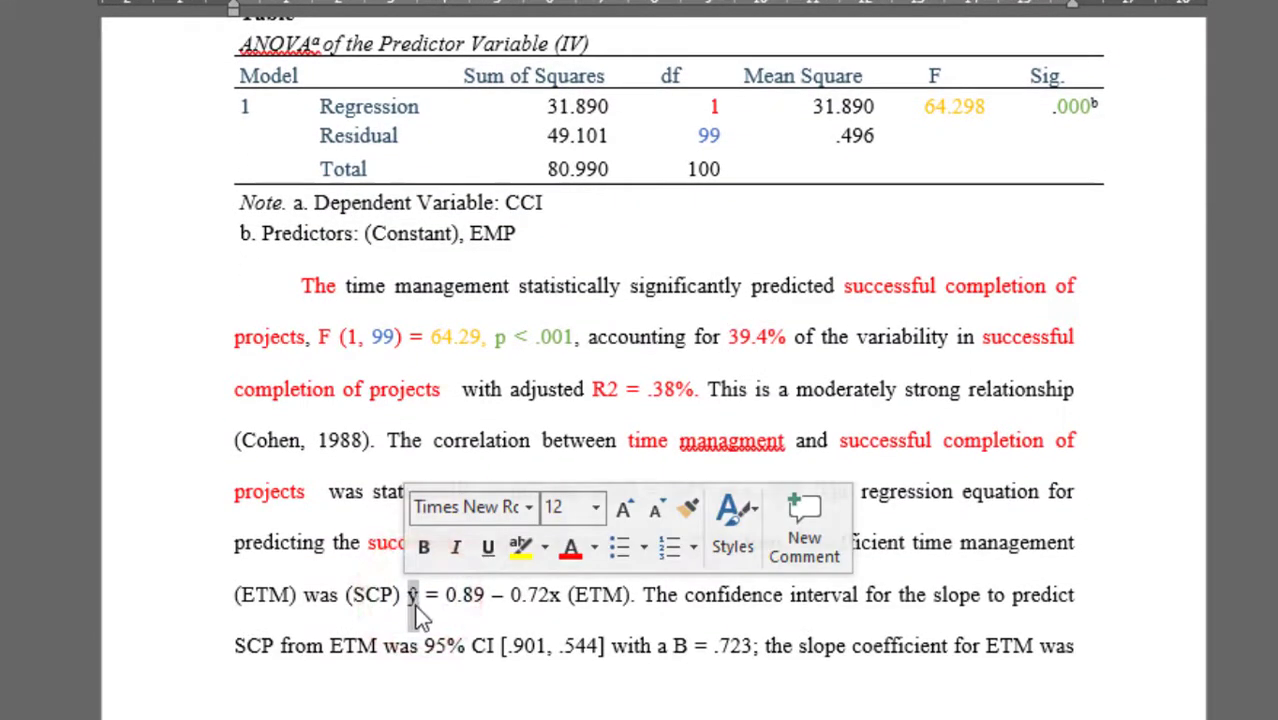